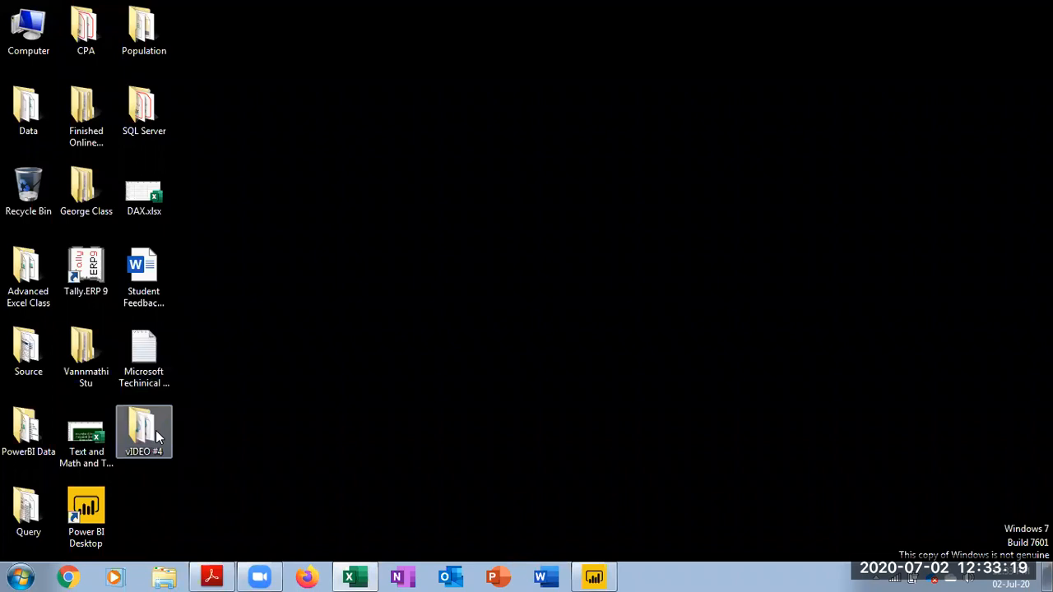
Step: Open the Data folder on the desktop to view its source files, and close it
left_click(28, 111)
key("Return")
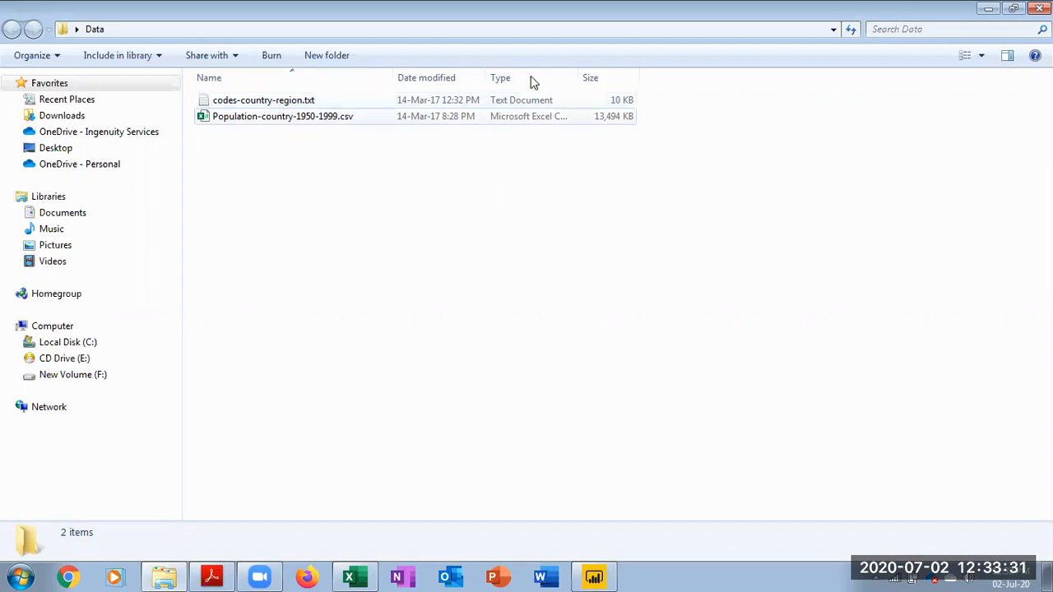
left_click(1039, 8)
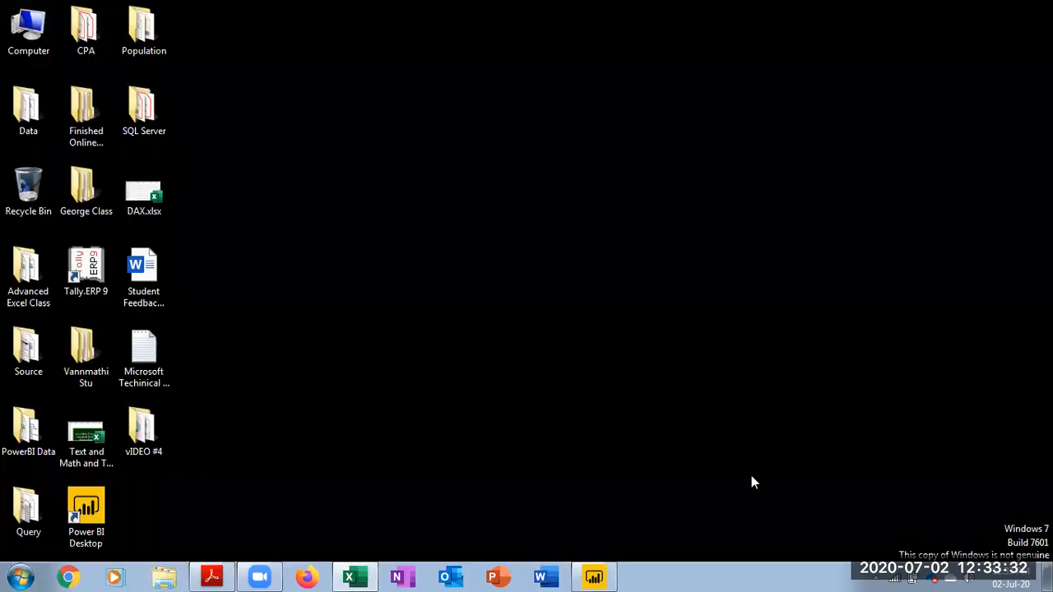
Step: Switch to Power BI Desktop and inspect the fields of the DIM Age and Population-country tables
left_click(594, 576)
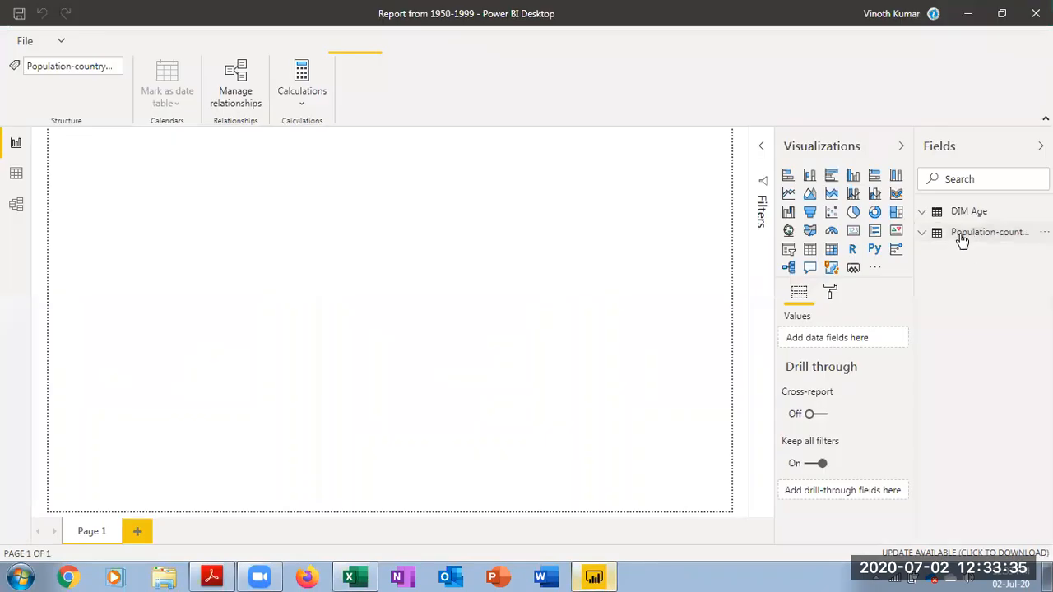
left_click(958, 214)
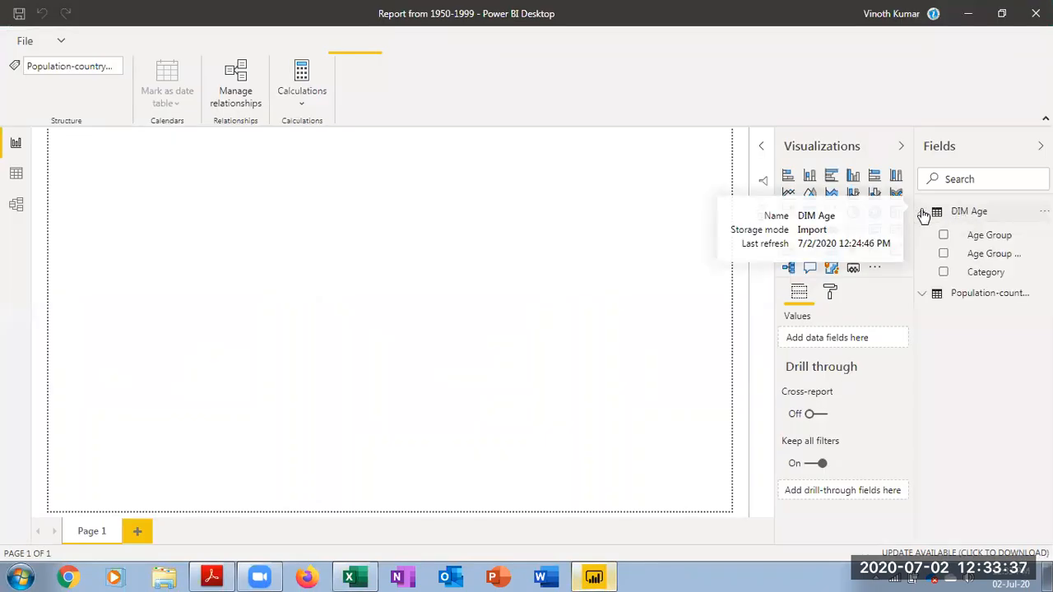
left_click(921, 298)
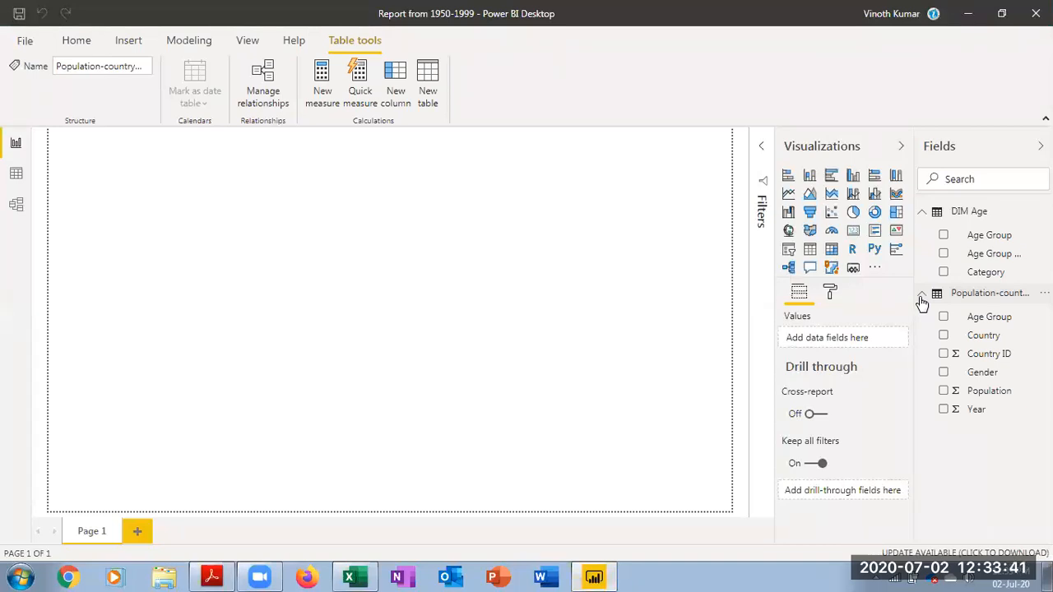
left_click(922, 296)
left_click(921, 212)
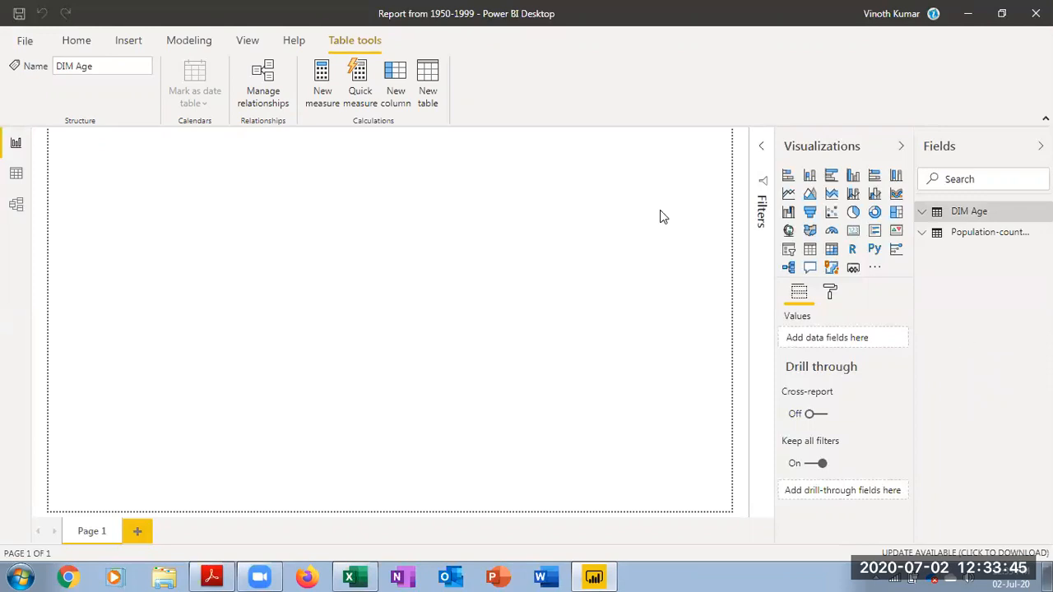
Step: Open the Power Query Editor for the report's data and display the DIM Age query
left_click(97, 46)
left_click(371, 100)
left_click(388, 125)
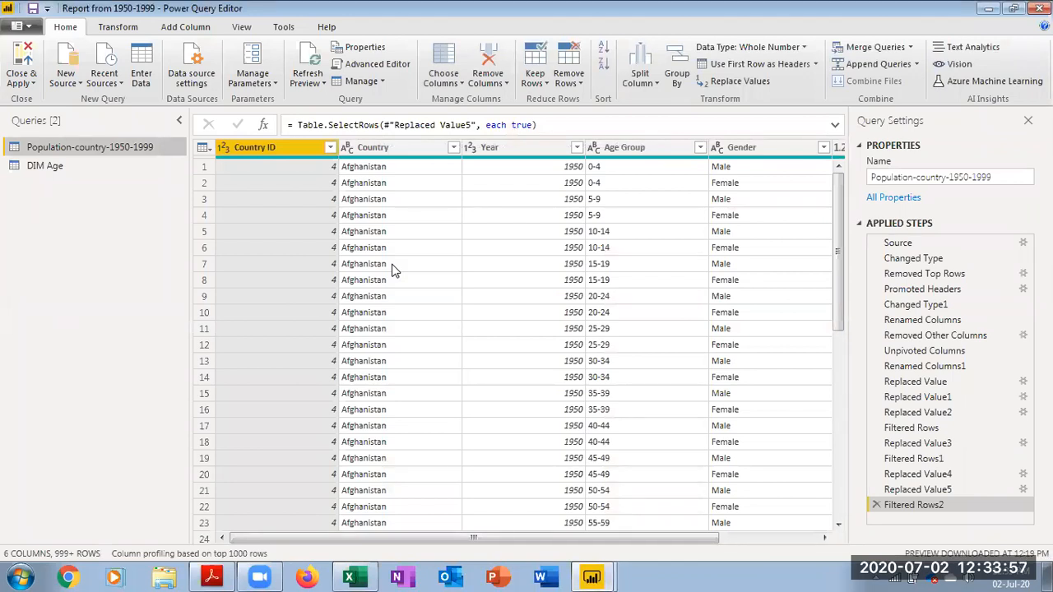
left_click(83, 173)
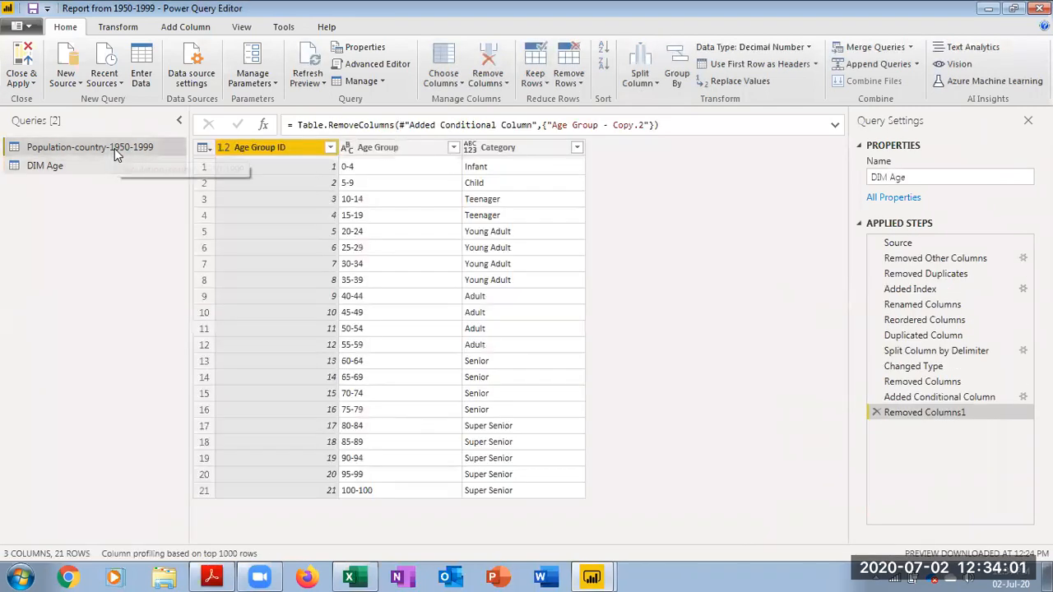
Step: Duplicate the Population-country-1950-1999 query and rename the copy DIM Continent
right_click(115, 148)
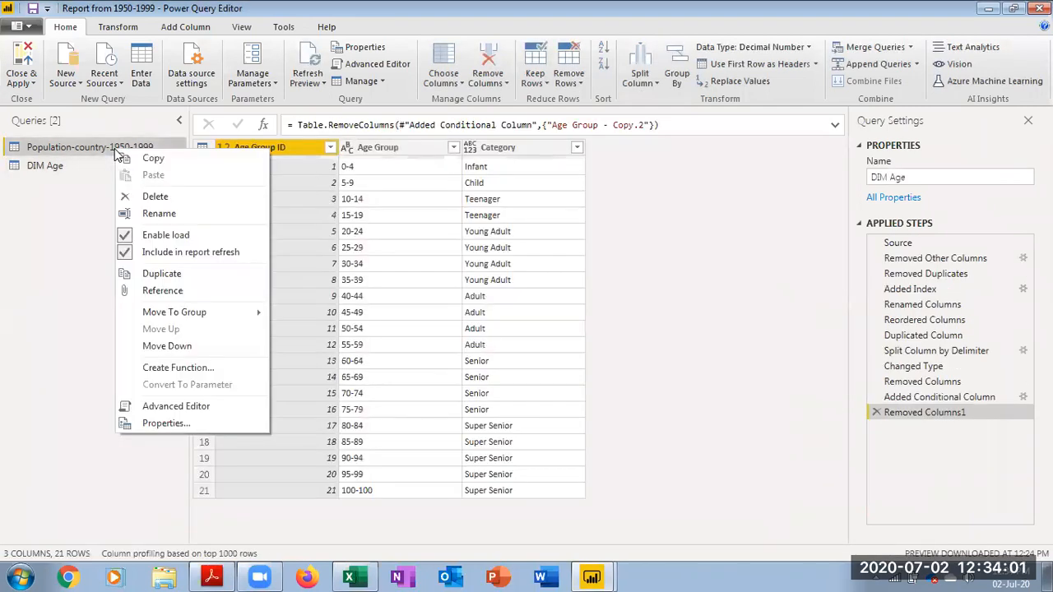
left_click(172, 275)
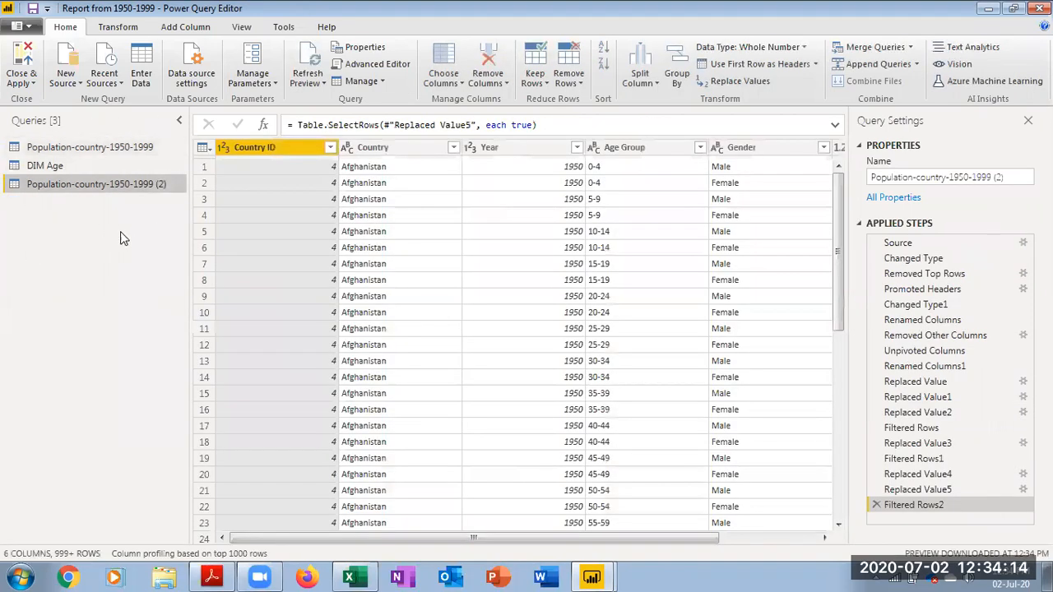
left_click(993, 178)
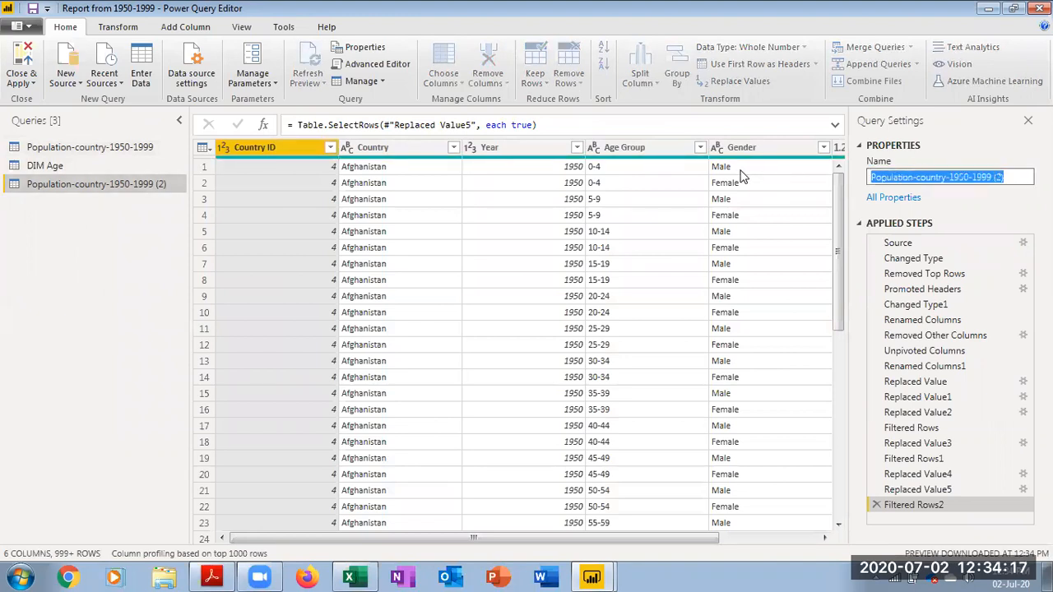
key("BackSpace")
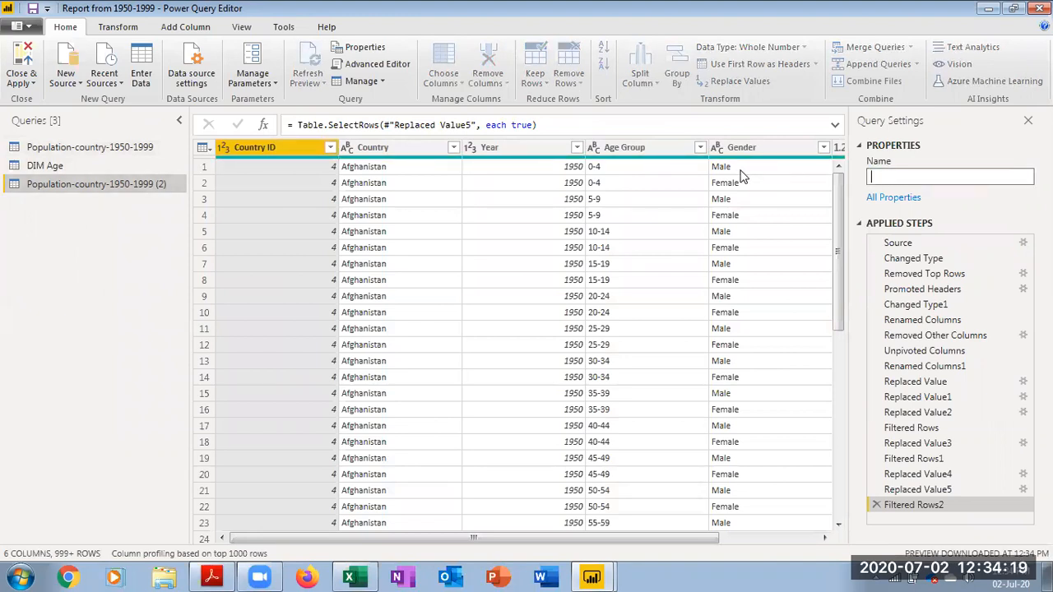
type("DIM Continent")
key("Return")
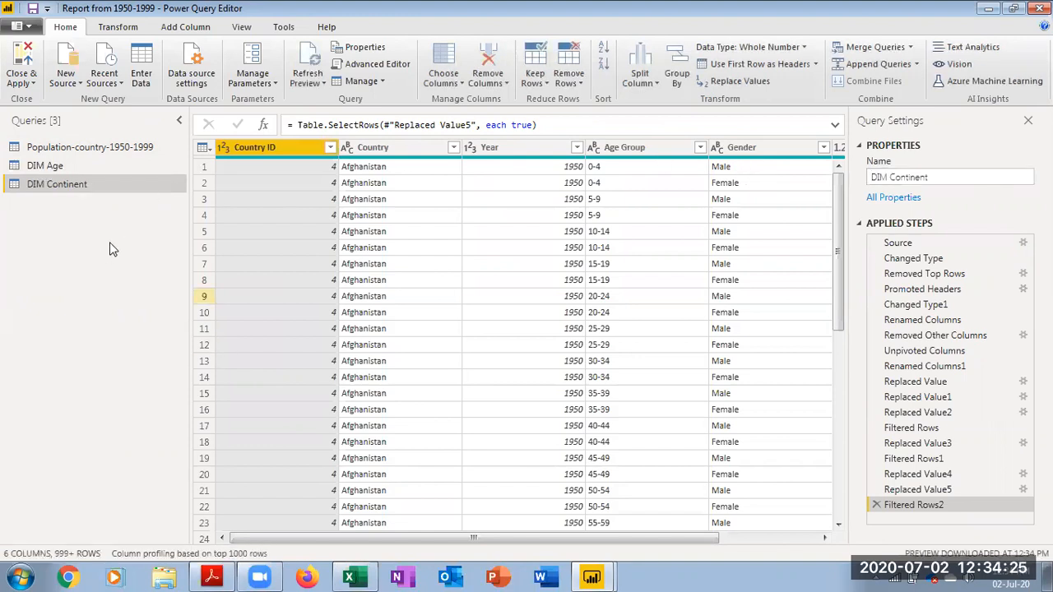
Step: Check the star schema slide in Adobe Acrobat Reader and keep only the Country ID and Country columns in the DIM Continent query
left_click(211, 575)
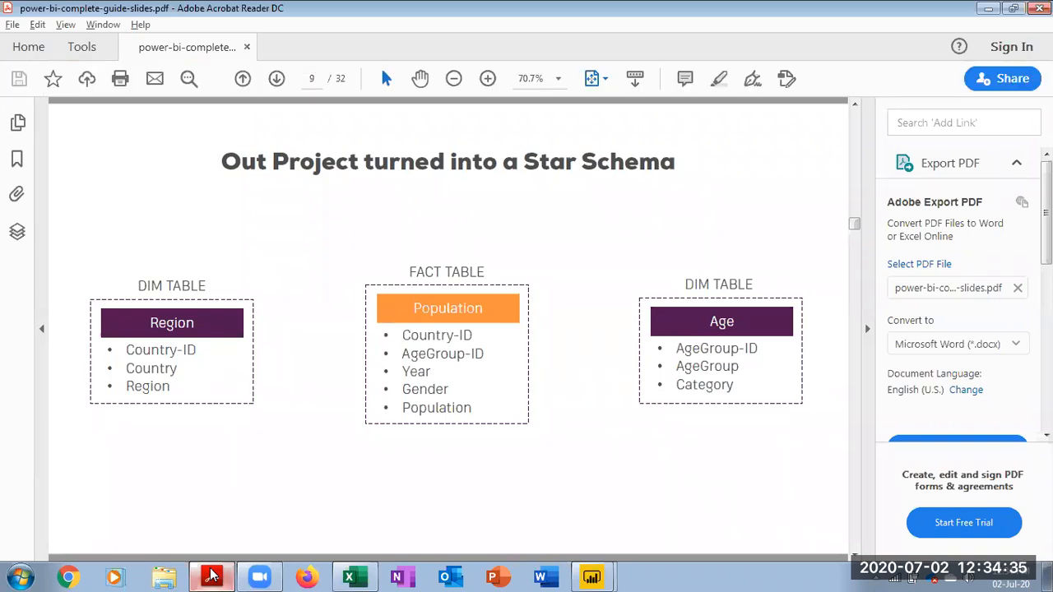
left_click(211, 576)
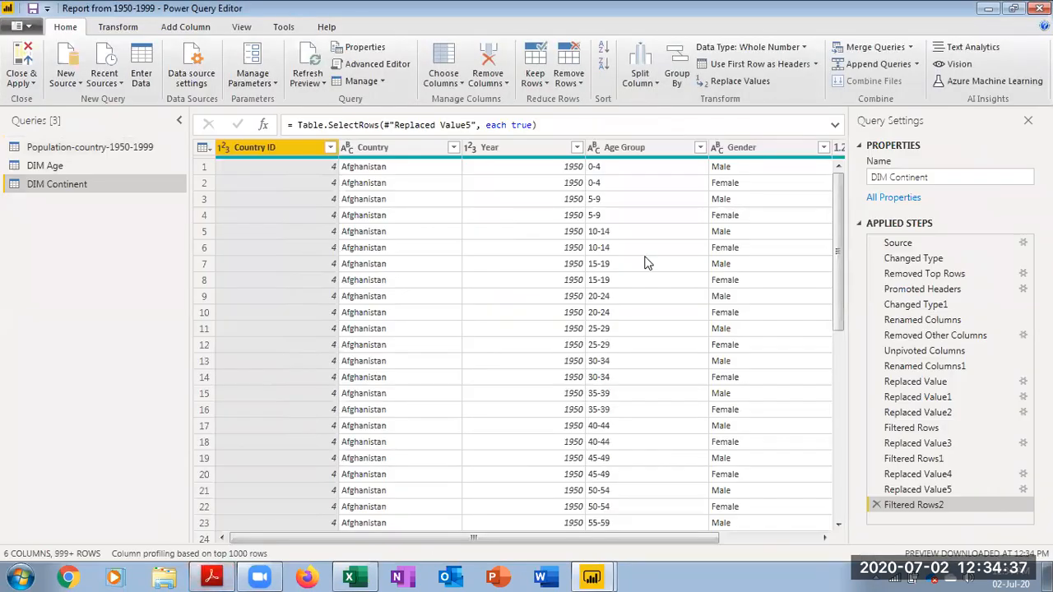
left_click(444, 51)
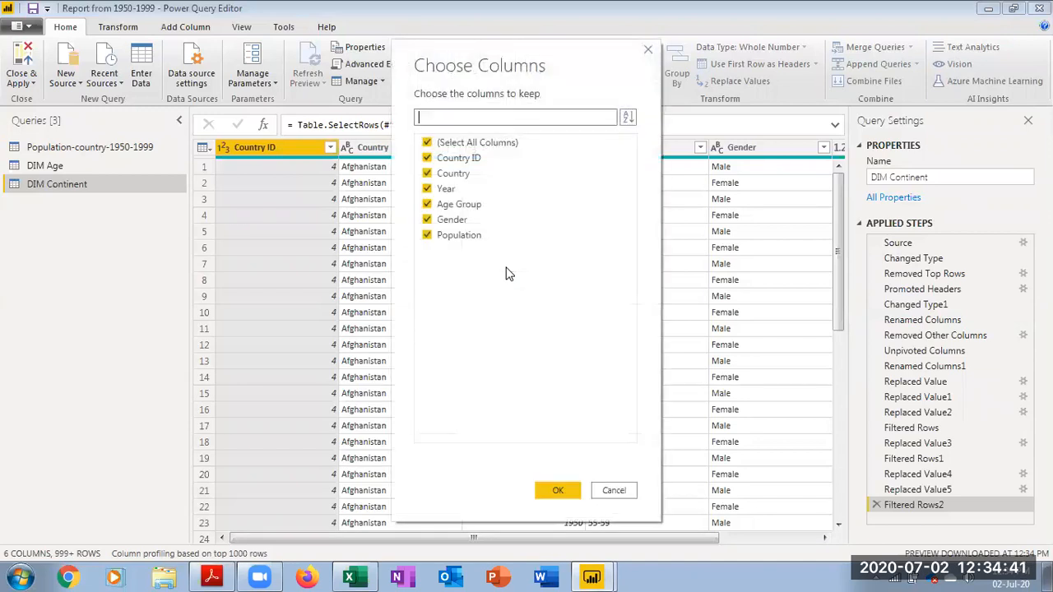
left_click(427, 142)
left_click(427, 157)
left_click(427, 174)
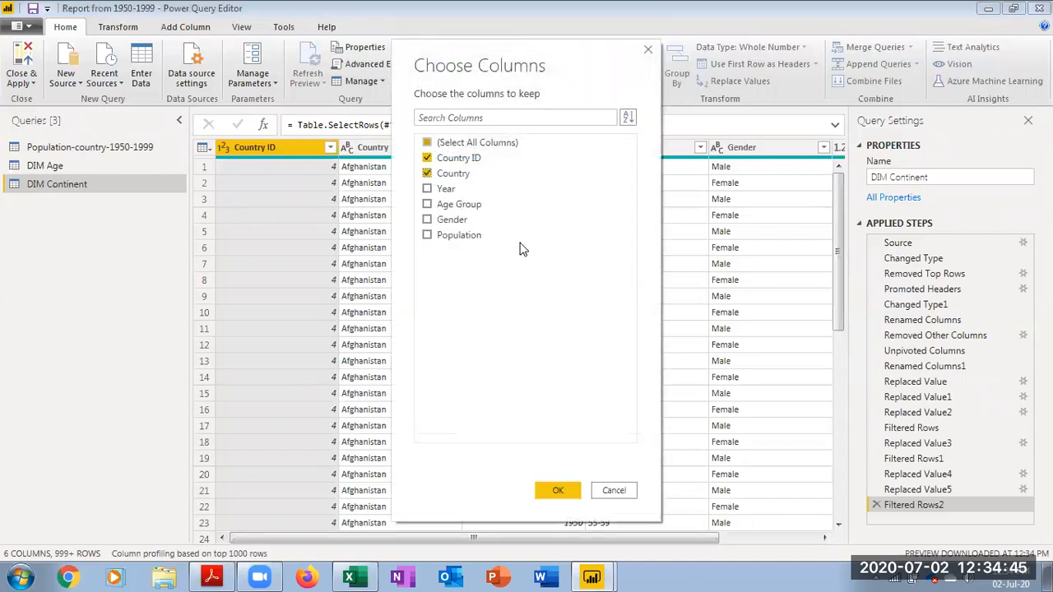
left_click(560, 491)
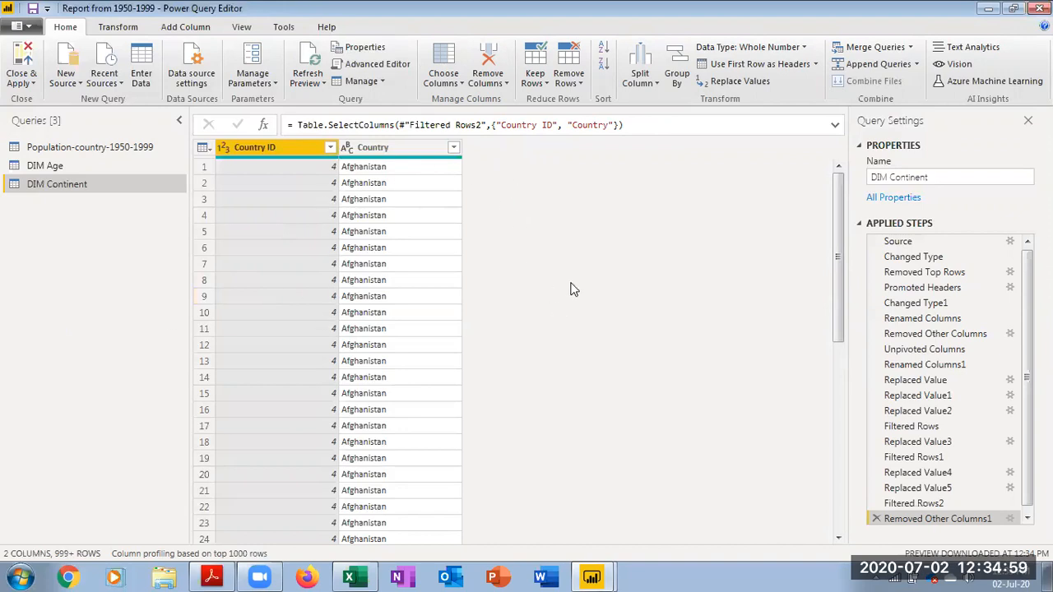
left_click(76, 77)
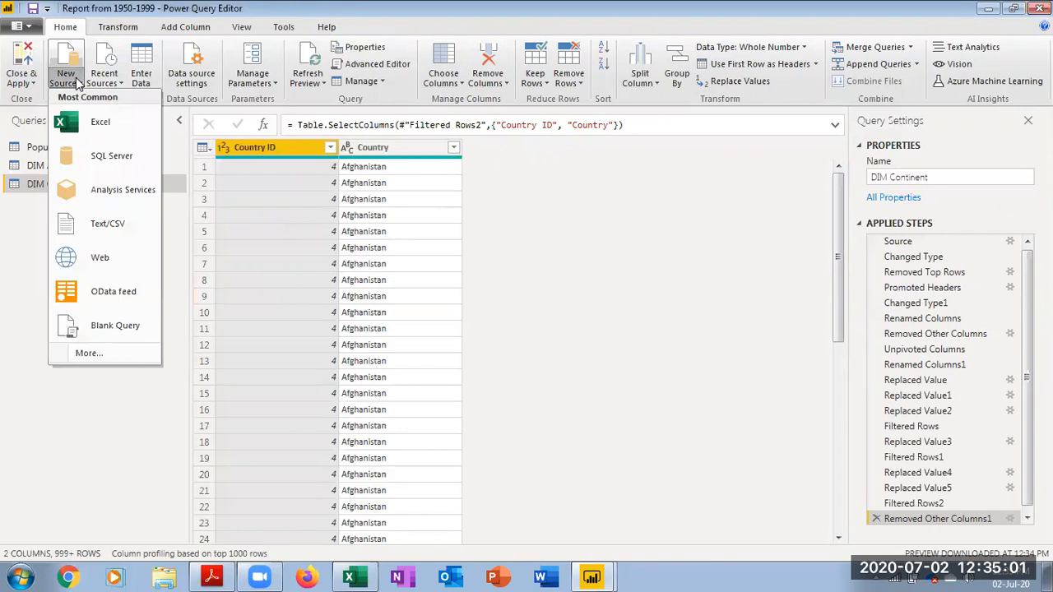
left_click(102, 227)
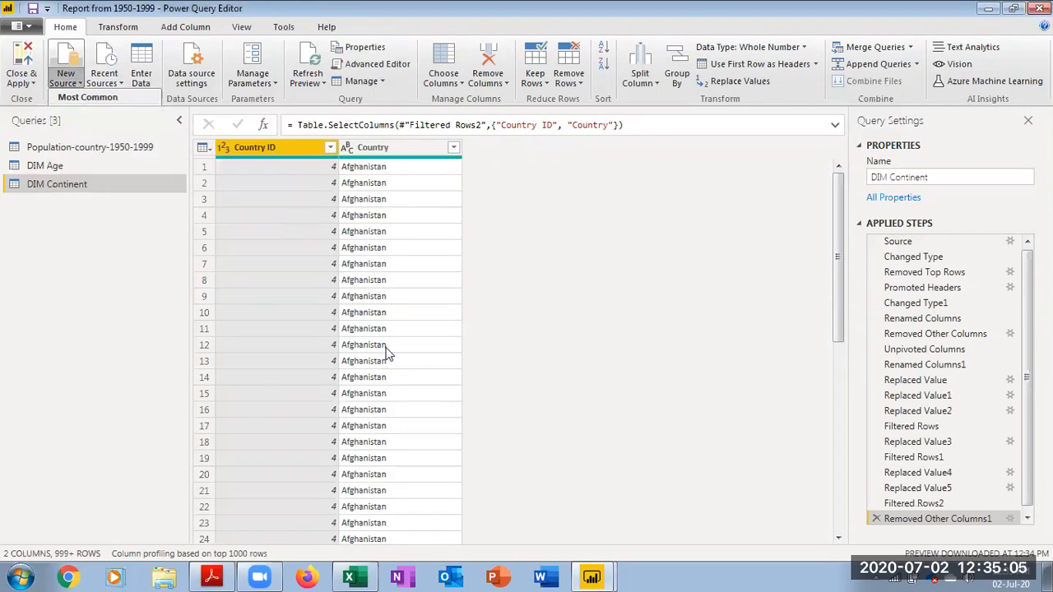
left_click(526, 198)
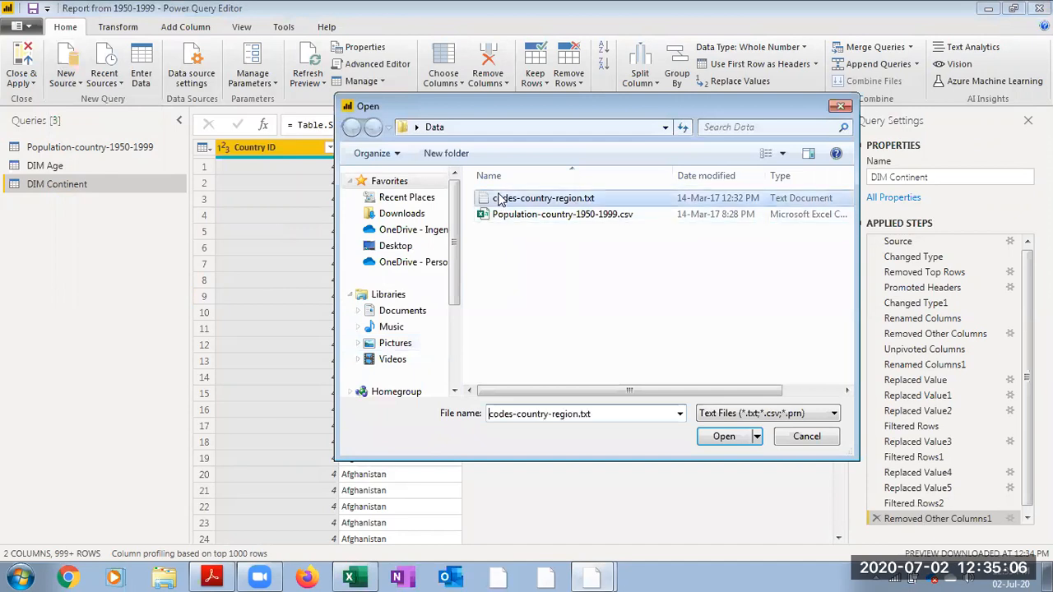
left_click(723, 436)
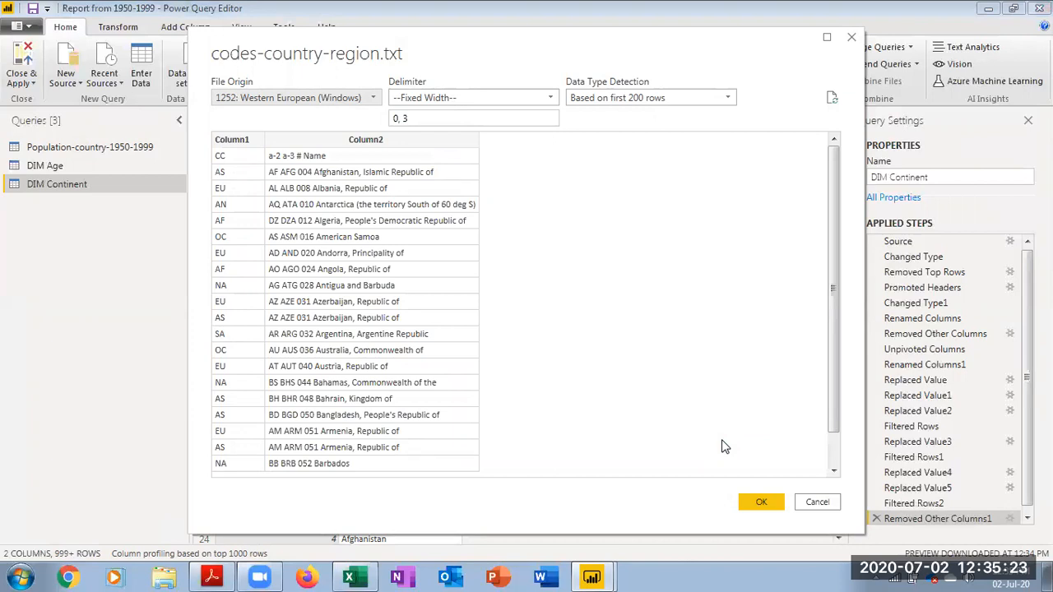
left_click(816, 502)
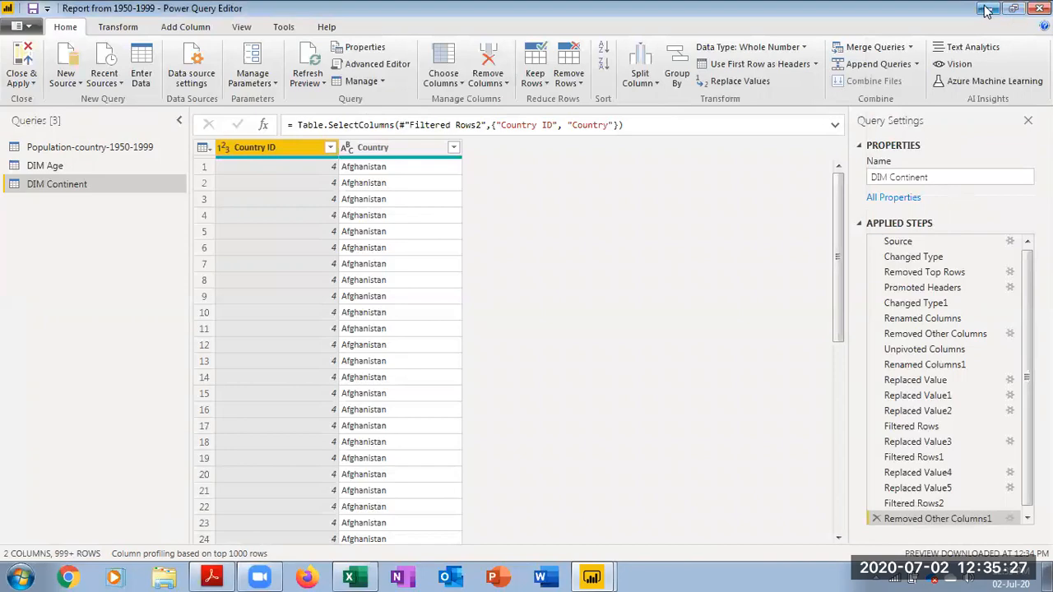
Step: Minimize Power BI and open codes-country-region.txt from the desktop's Data folder in Notepad to check its column layout
left_click(988, 9)
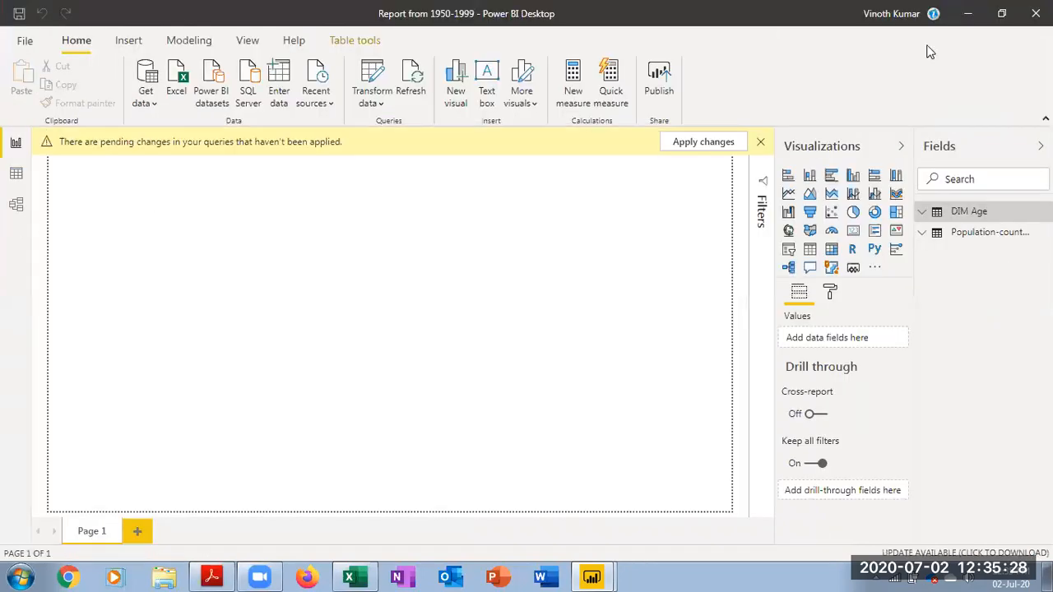
left_click(968, 14)
double_click(27, 111)
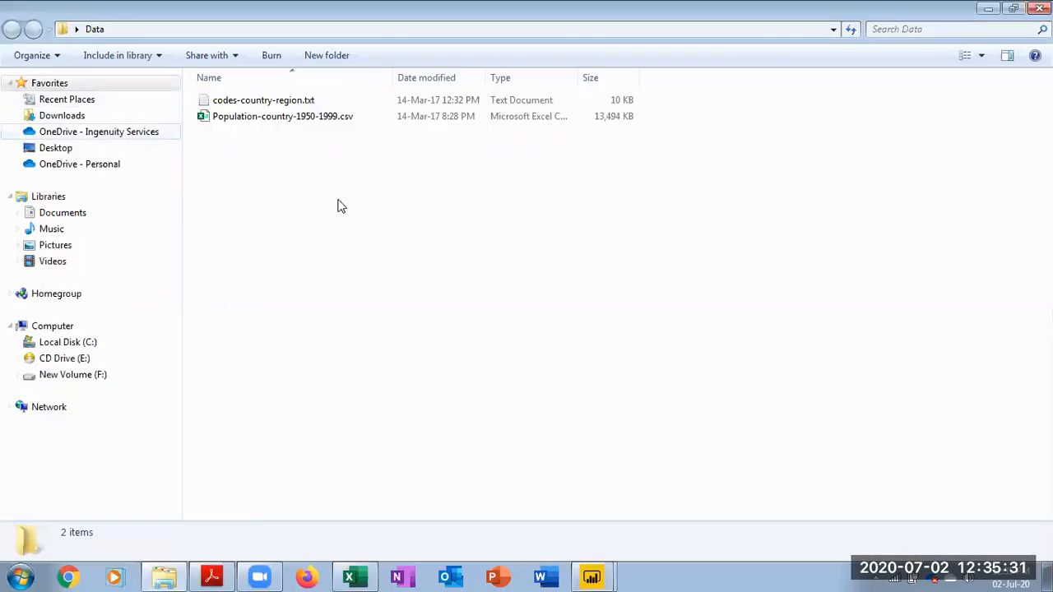
double_click(266, 101)
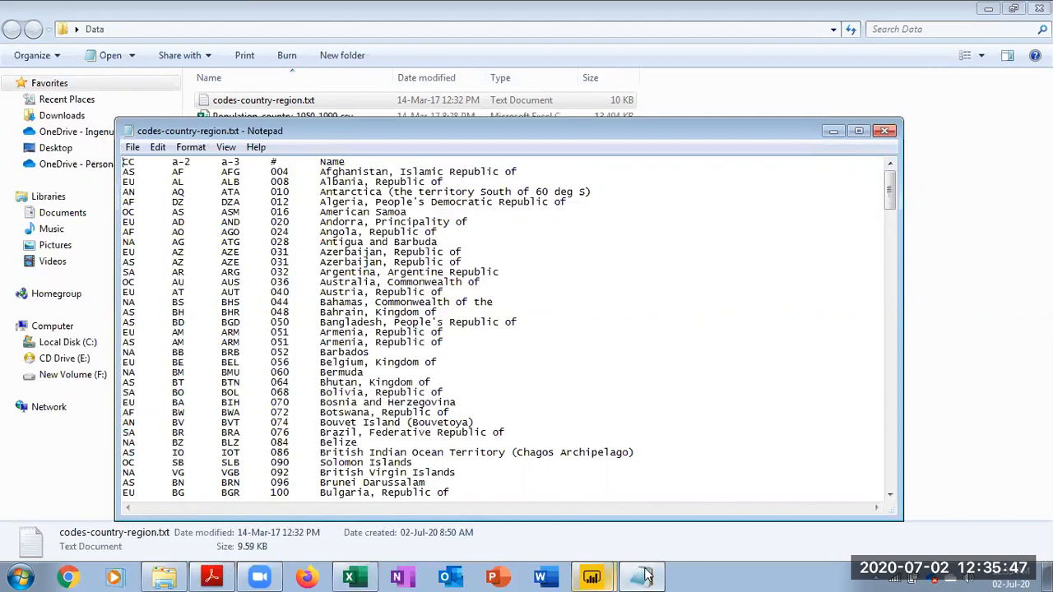
Step: Return to the Power Query Editor and open codes-country-region.txt from the Data folder as a new Text/CSV source
left_click(591, 577)
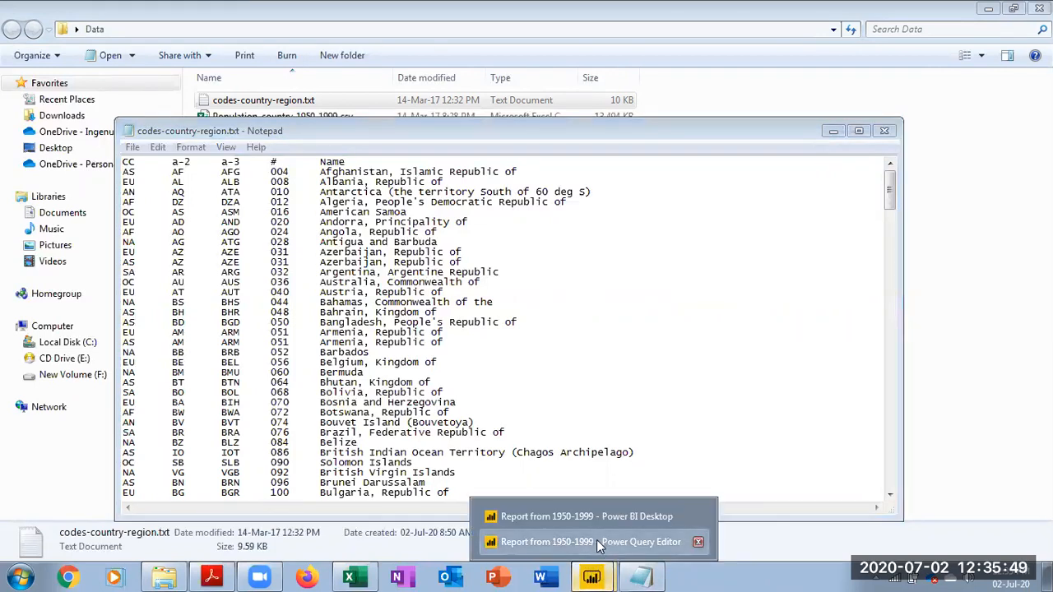
left_click(598, 541)
left_click(66, 76)
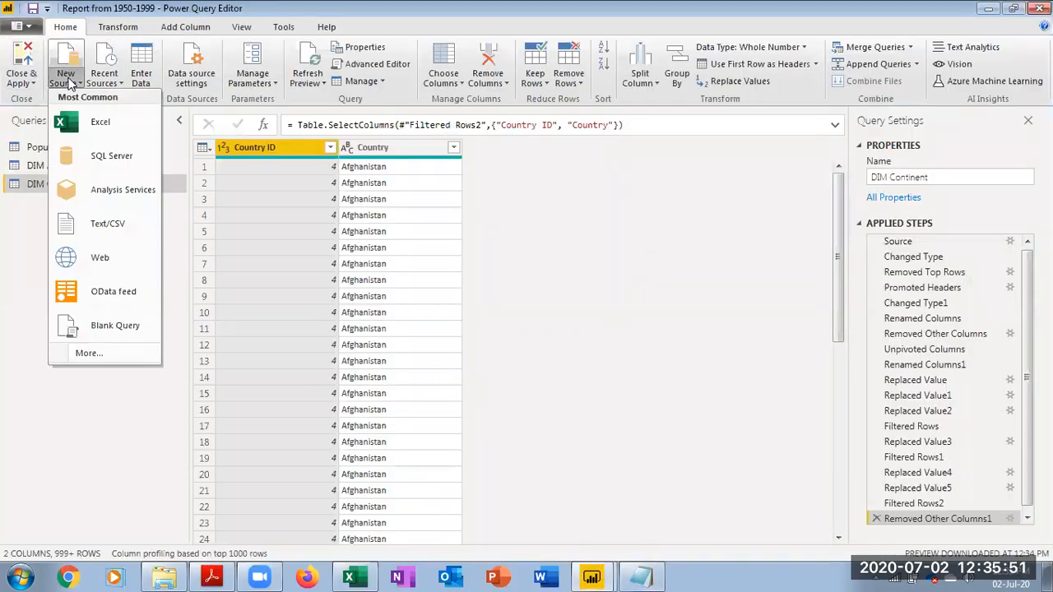
left_click(108, 226)
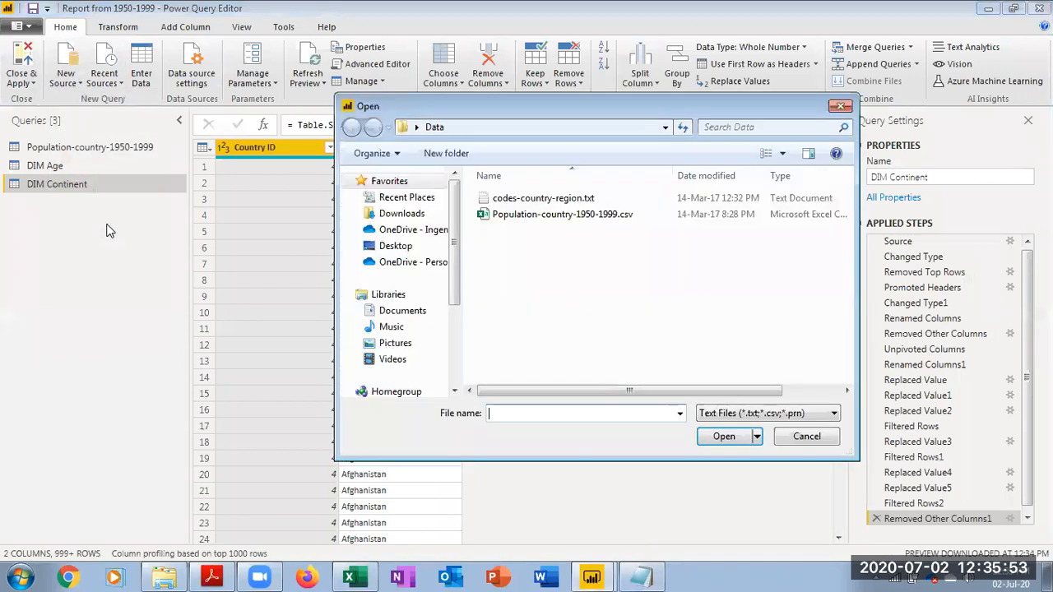
left_click(543, 198)
left_click(724, 436)
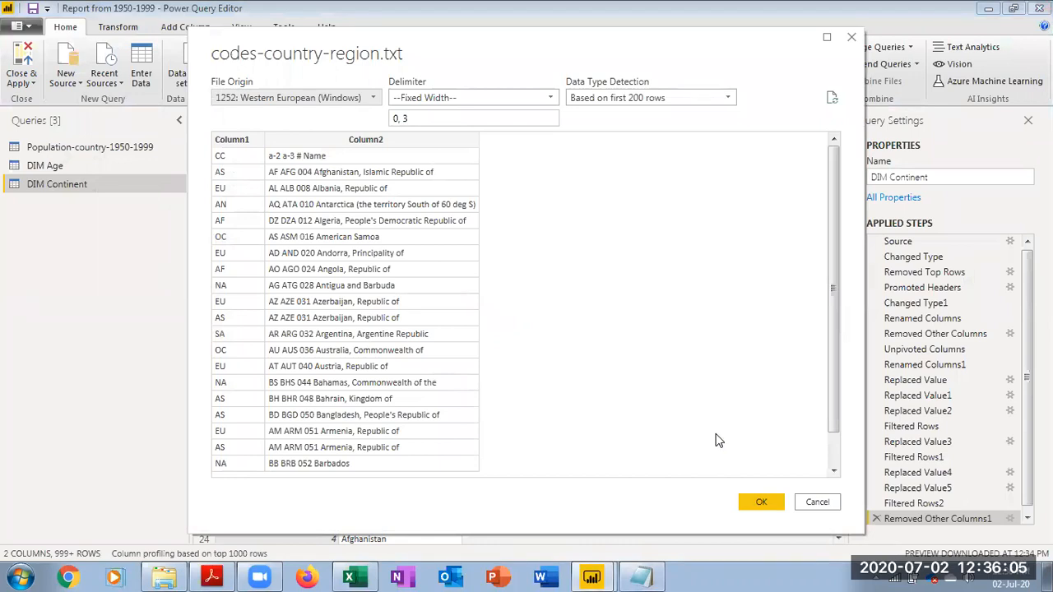
Step: Set the file's delimiter to Tab, compare the preview with the text in Notepad, close Notepad and confirm the import
left_click(422, 100)
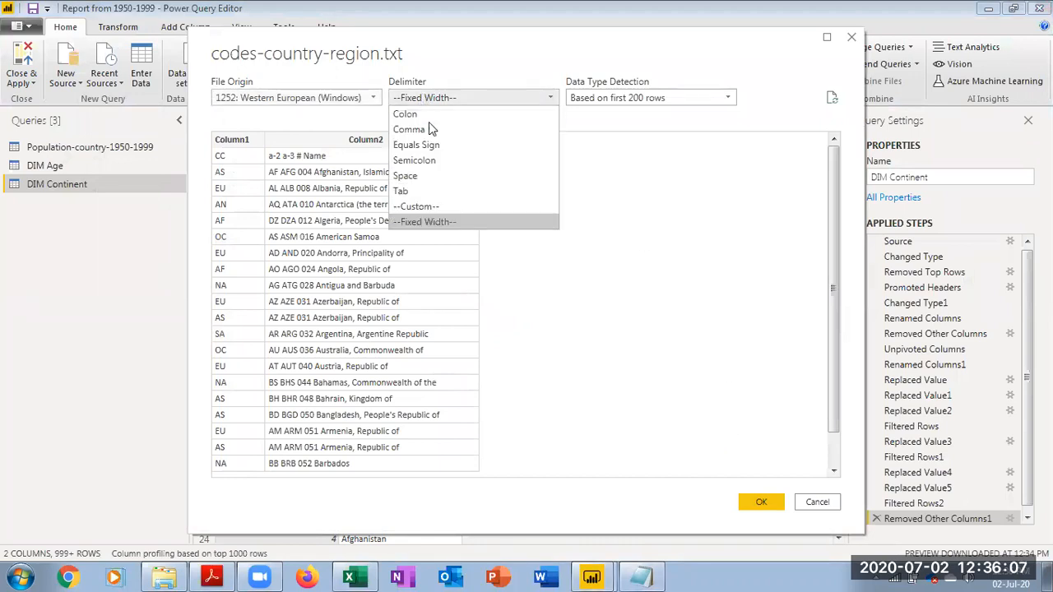
left_click(420, 186)
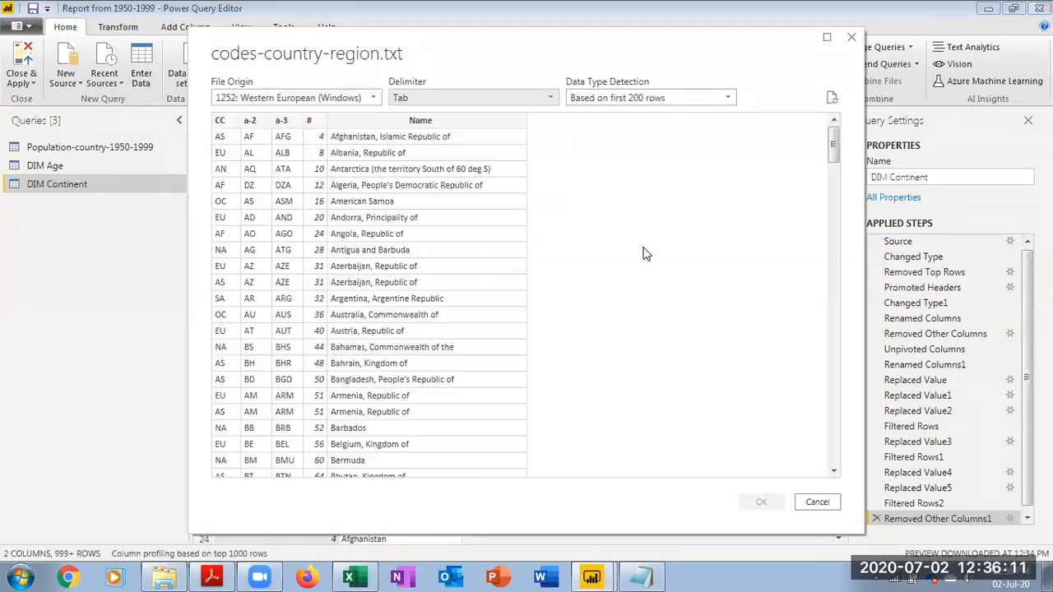
left_click(642, 577)
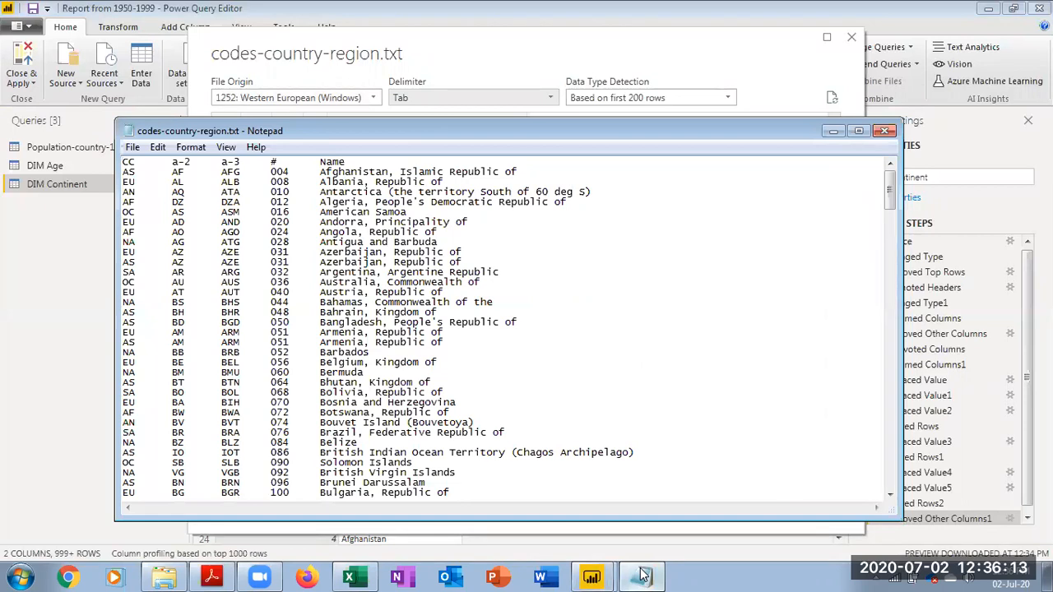
left_click(885, 131)
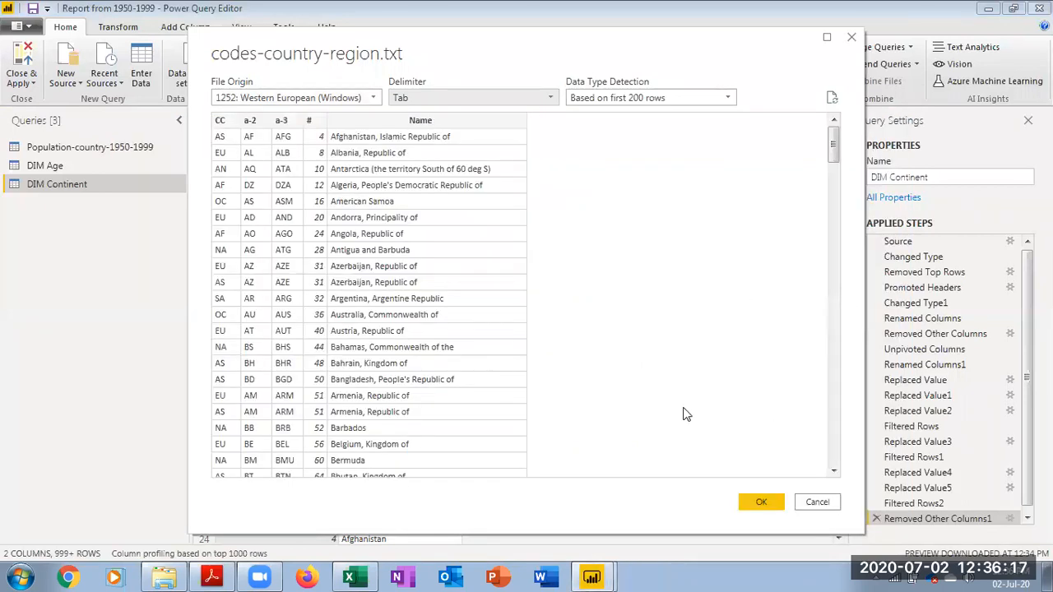
left_click(761, 502)
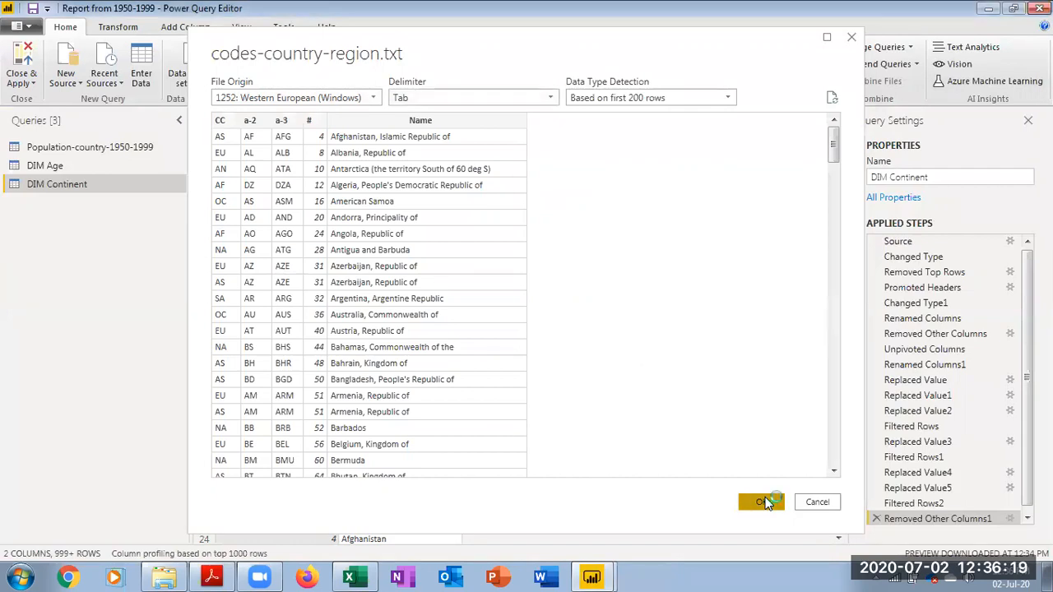
Step: Finish importing codes-country-region and keep only its CC and # columns
left_click(763, 501)
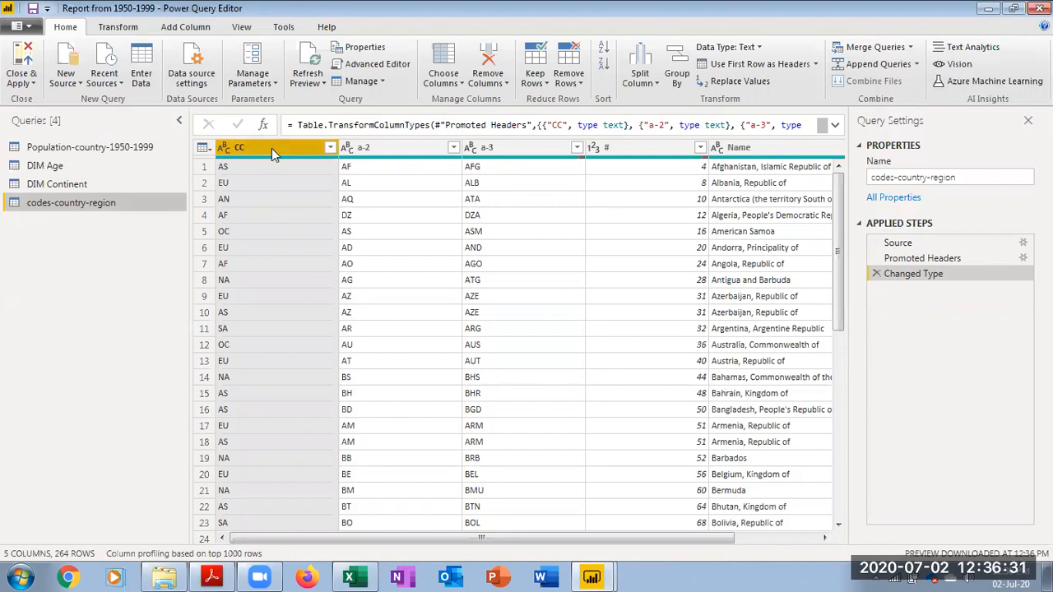
left_click(646, 152)
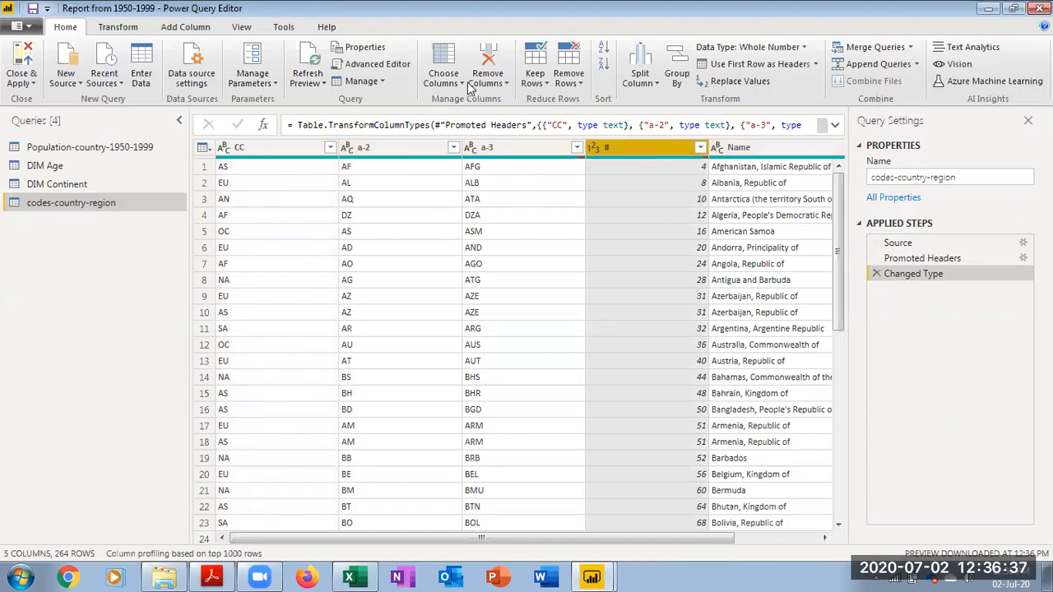
left_click(442, 66)
left_click(442, 66)
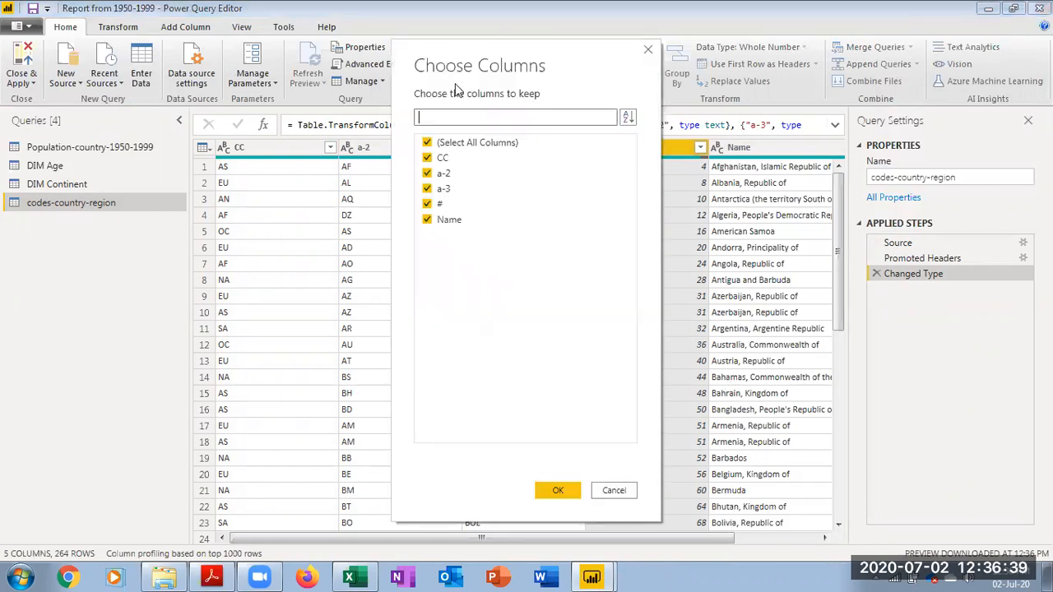
left_click(427, 174)
left_click(427, 189)
left_click(426, 219)
left_click(553, 490)
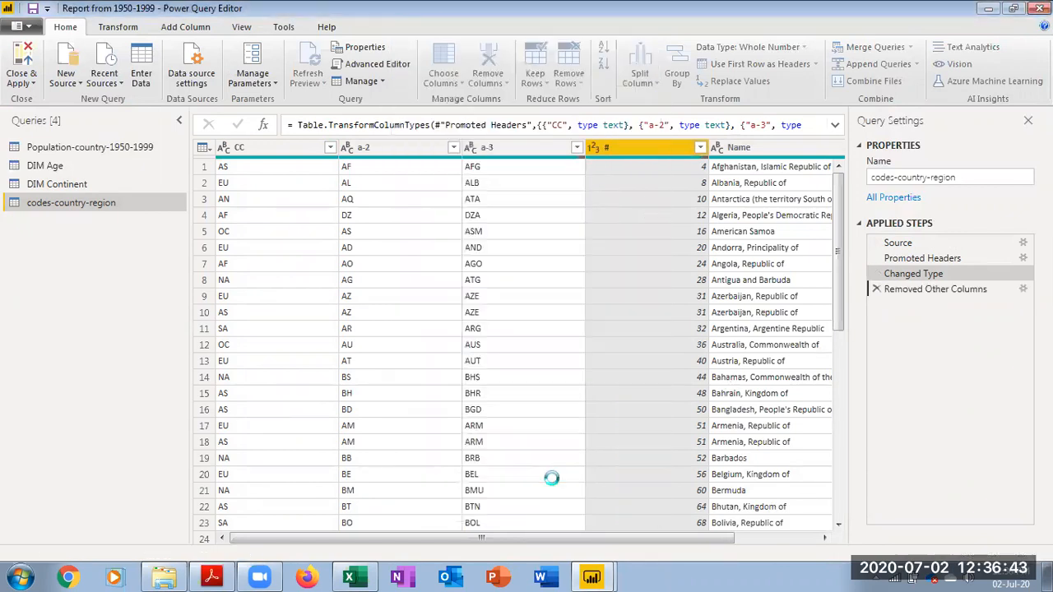
Step: Place the # column ahead of CC and rename the two columns Country ID and Continent Code
left_click_drag(415, 146, 277, 146)
double_click(278, 147)
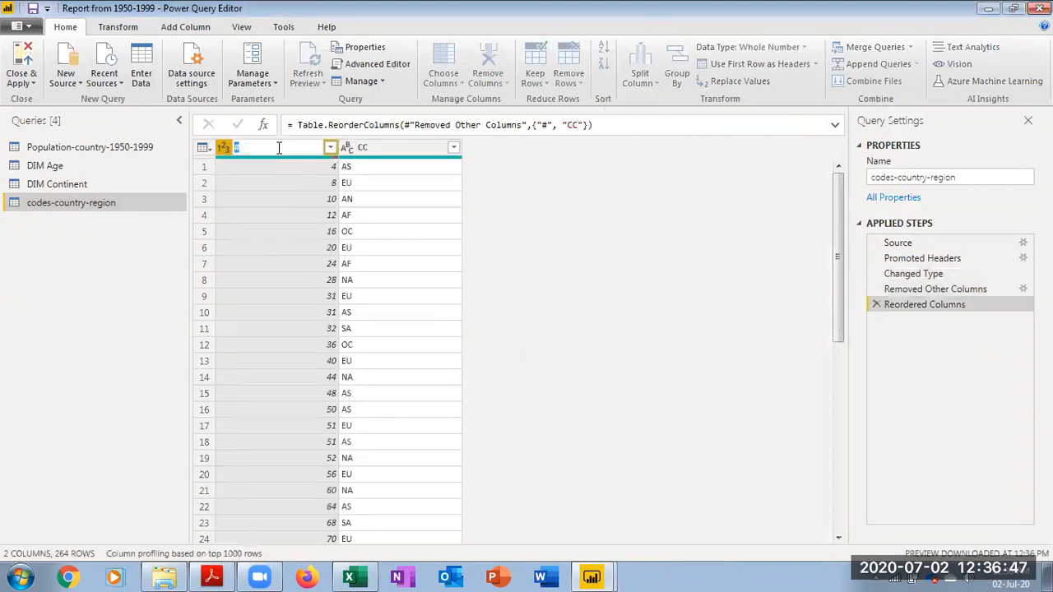
type("Country ID")
key("Return")
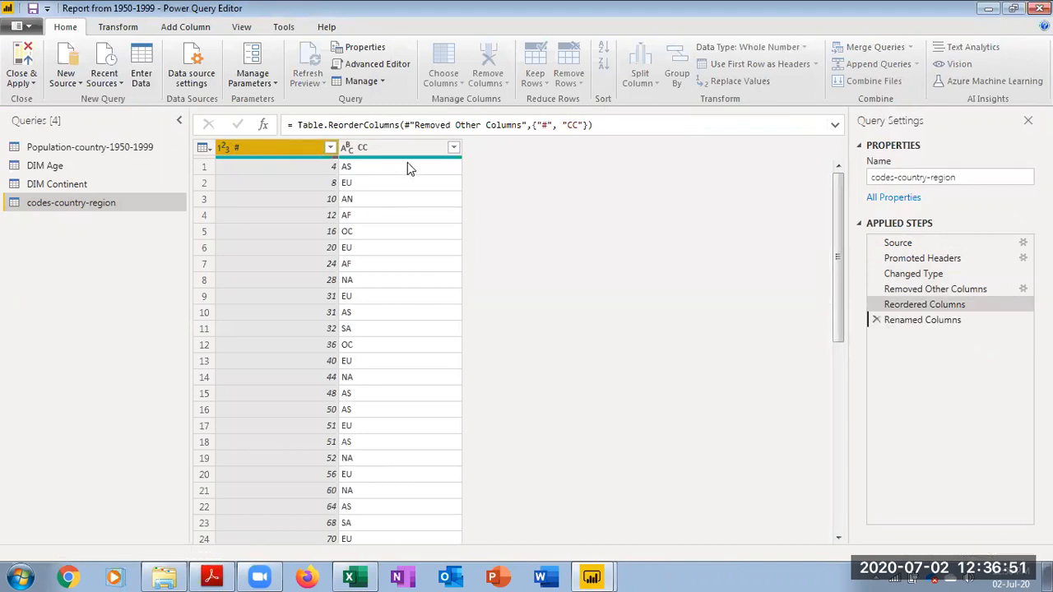
double_click(388, 149)
type("Continent Code")
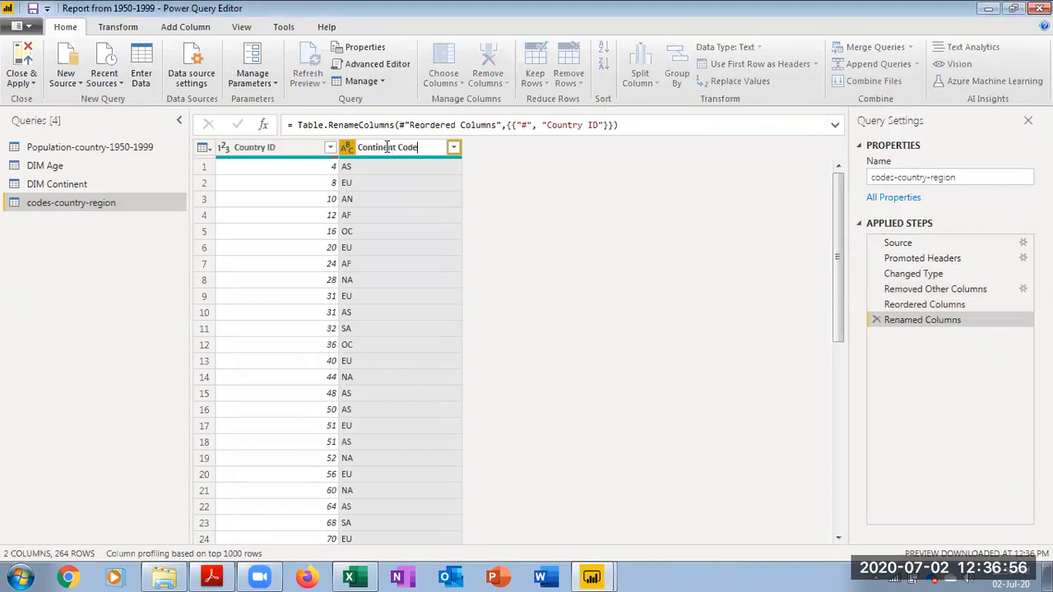
key("Return")
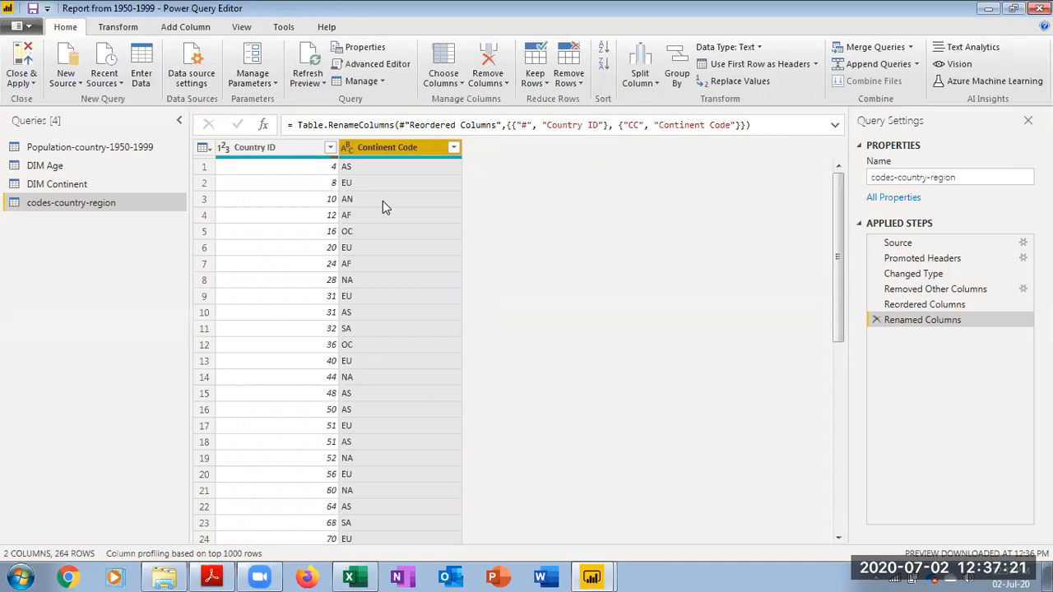
Step: Remove duplicate Continent Code values from codes-country-region and copy the resulting Continent Code column
left_click(571, 80)
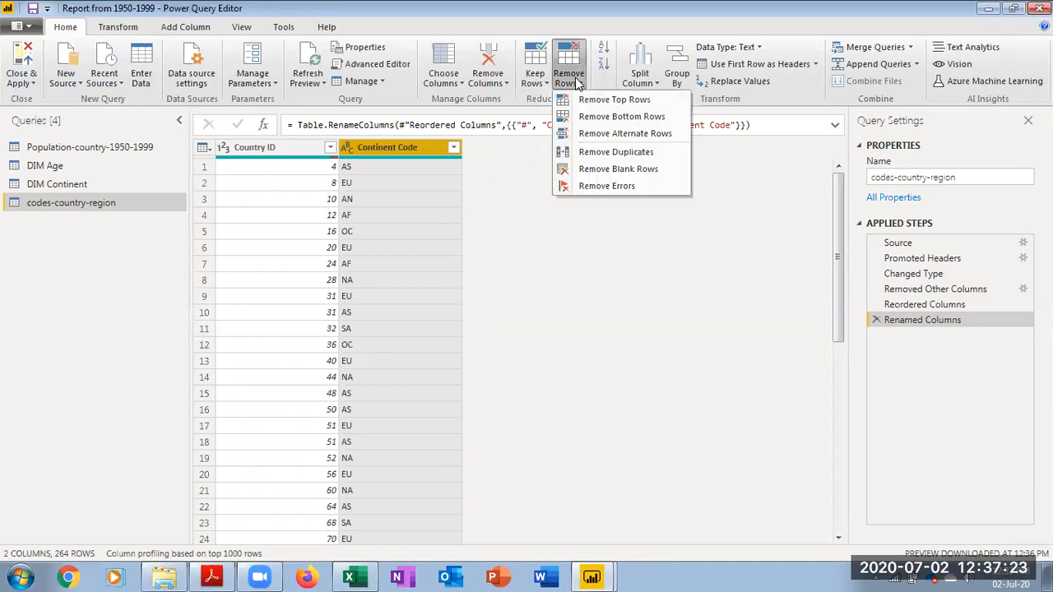
left_click(612, 151)
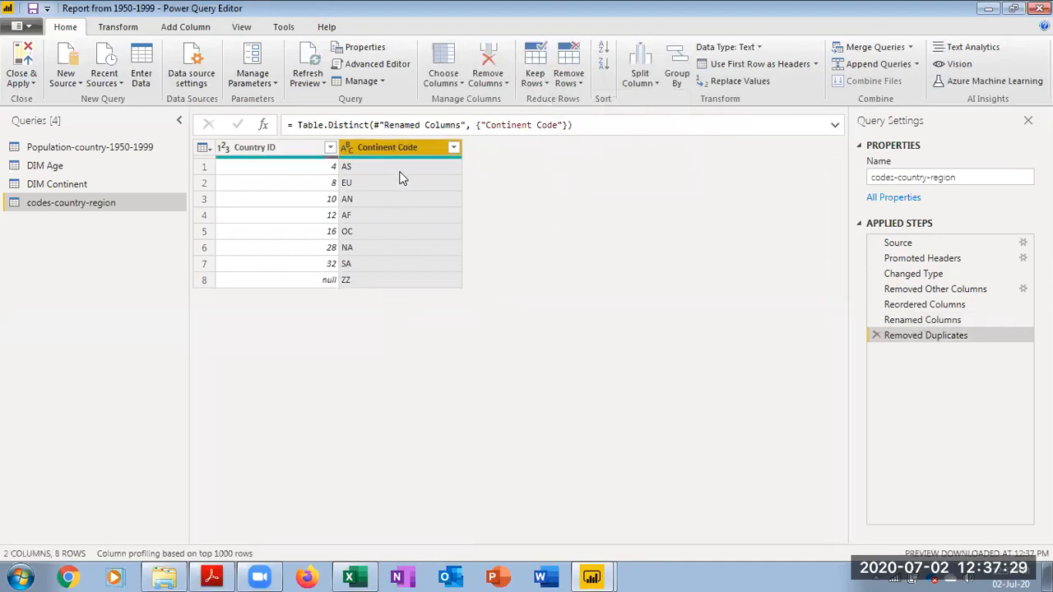
right_click(406, 148)
key("Escape")
Step: Start a manually entered table from the copied continent codes, with Continent Code as header, and name it Continent Table
left_click(137, 62)
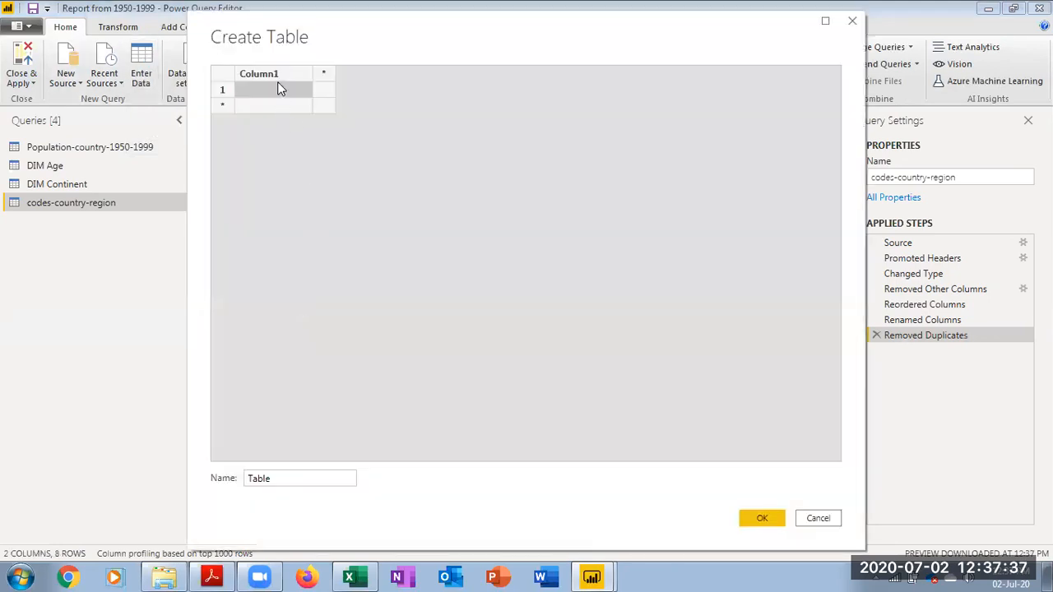
type("Continent Code AS EU AN AF OC NA SA ZZ")
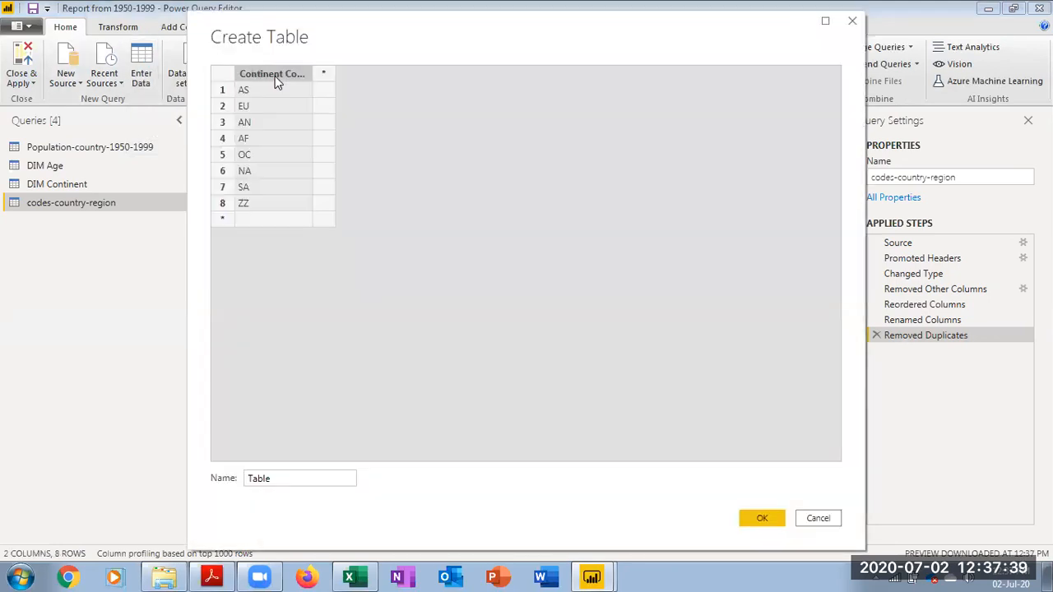
left_click(294, 478)
key("BackSpace")
key("BackSpace")
key("BackSpace")
key("BackSpace")
key("BackSpace")
type("C")
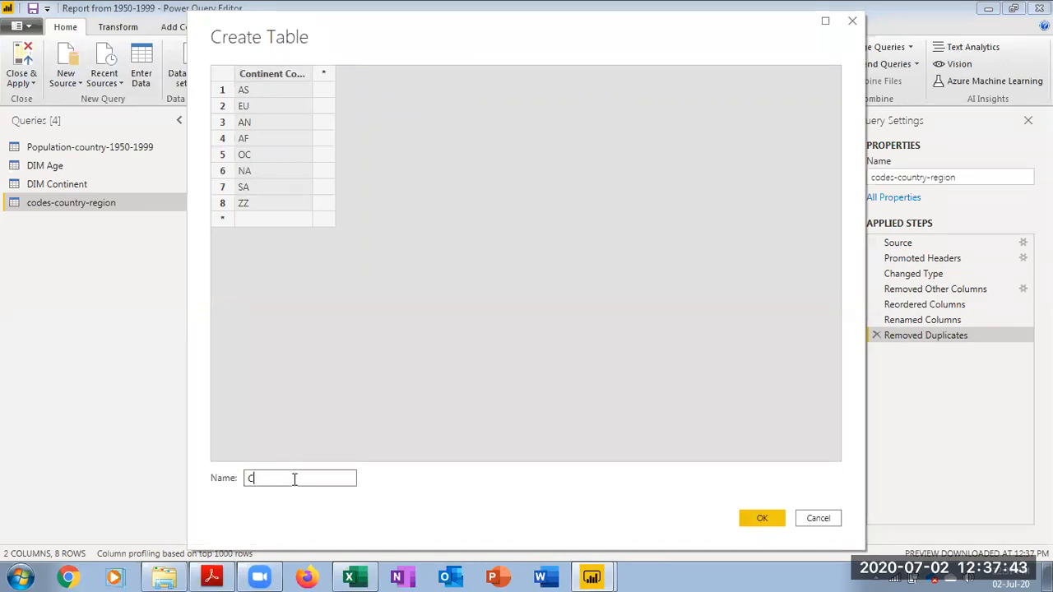
type("onteinent Table")
Step: Add a second column named Continent Name to the new table
left_click(327, 75)
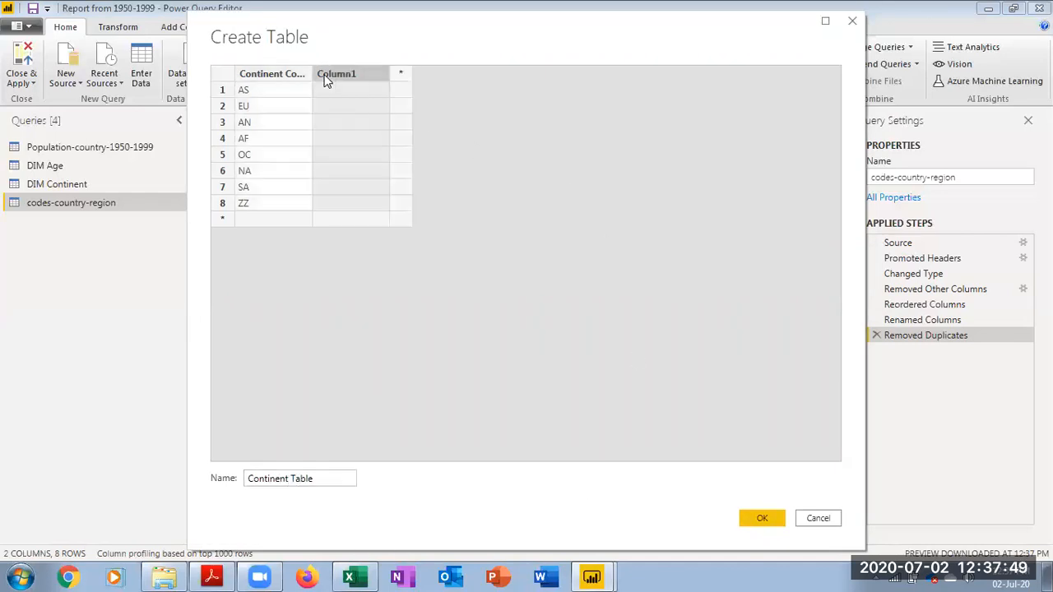
double_click(325, 74)
type("Con")
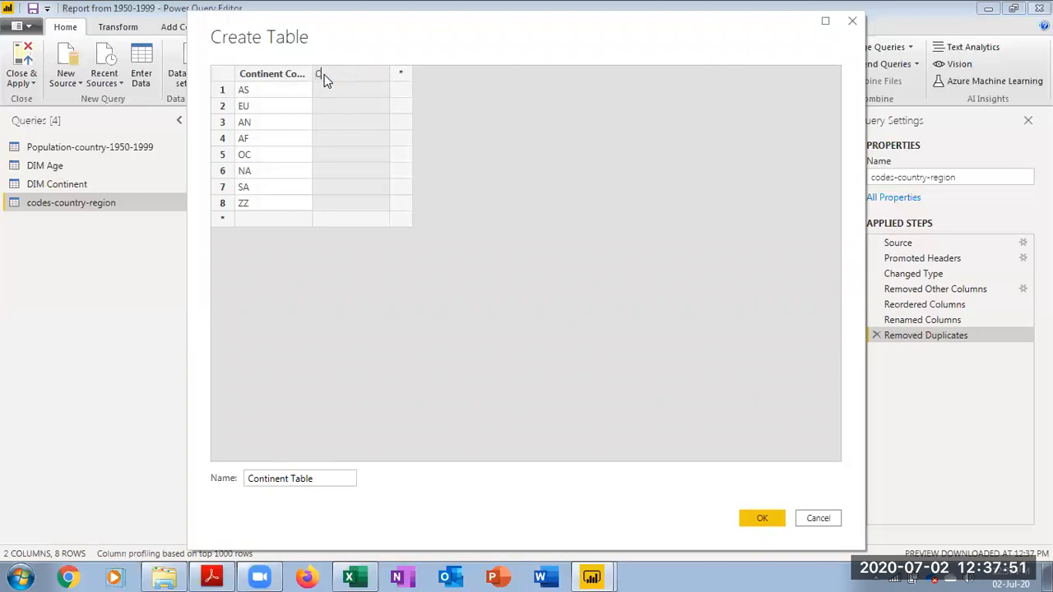
type("tinent Name")
Step: Enter the continent names Asia, Europe, Antartica and Africa for codes AS, EU, AN and AF
left_click(323, 91)
left_click(323, 91)
type("As")
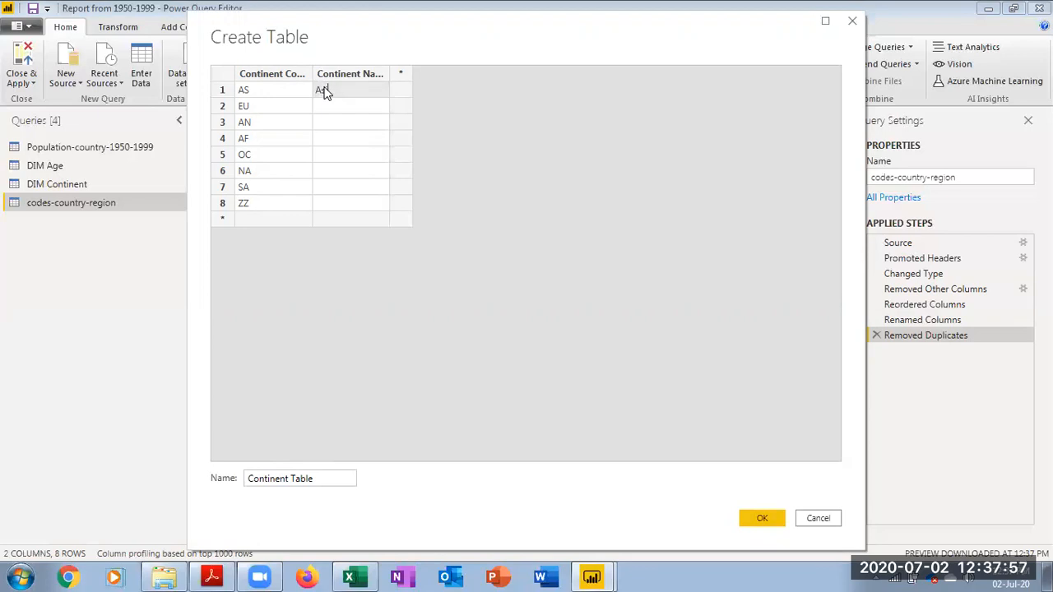
key("Return")
type("Europe")
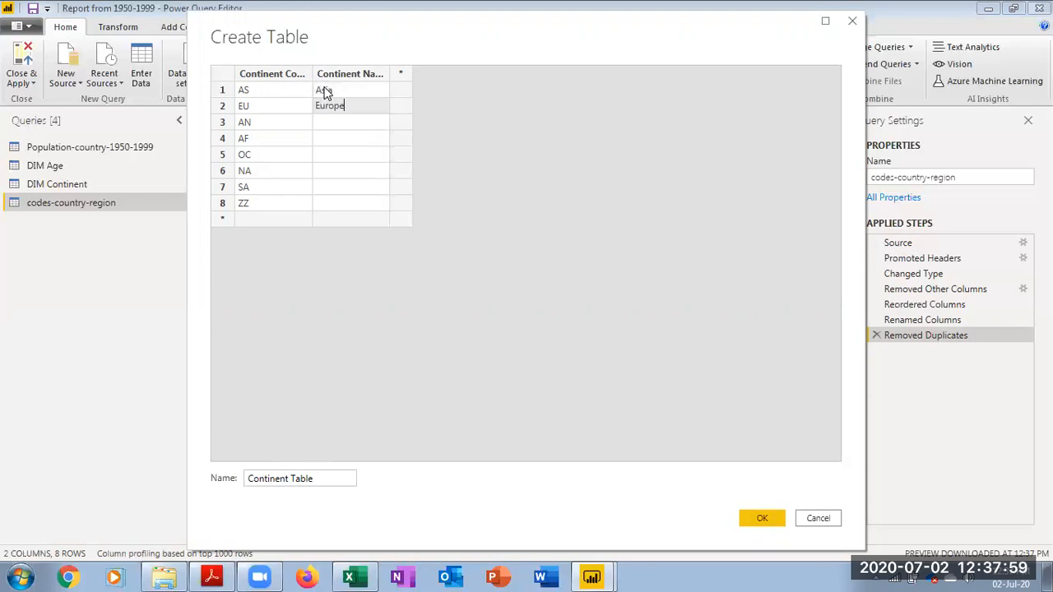
key("Return")
type("Antartica")
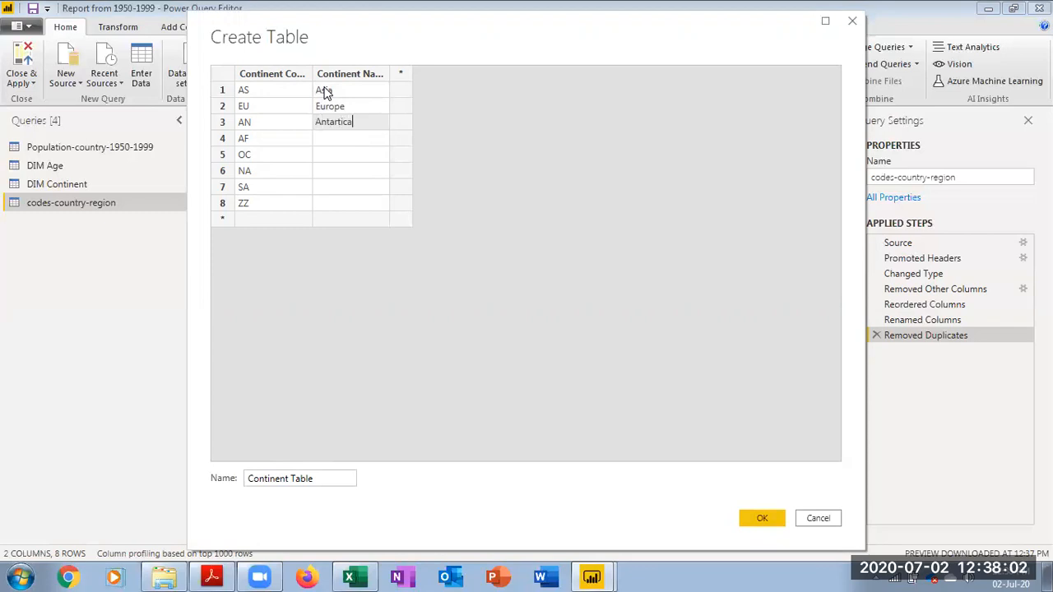
key("Return")
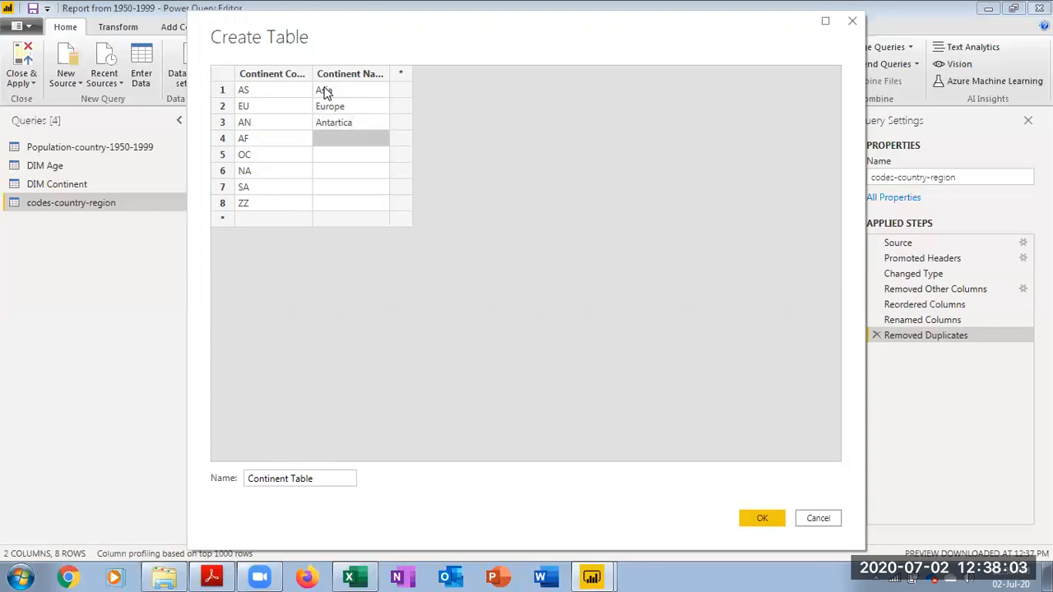
type("Africa")
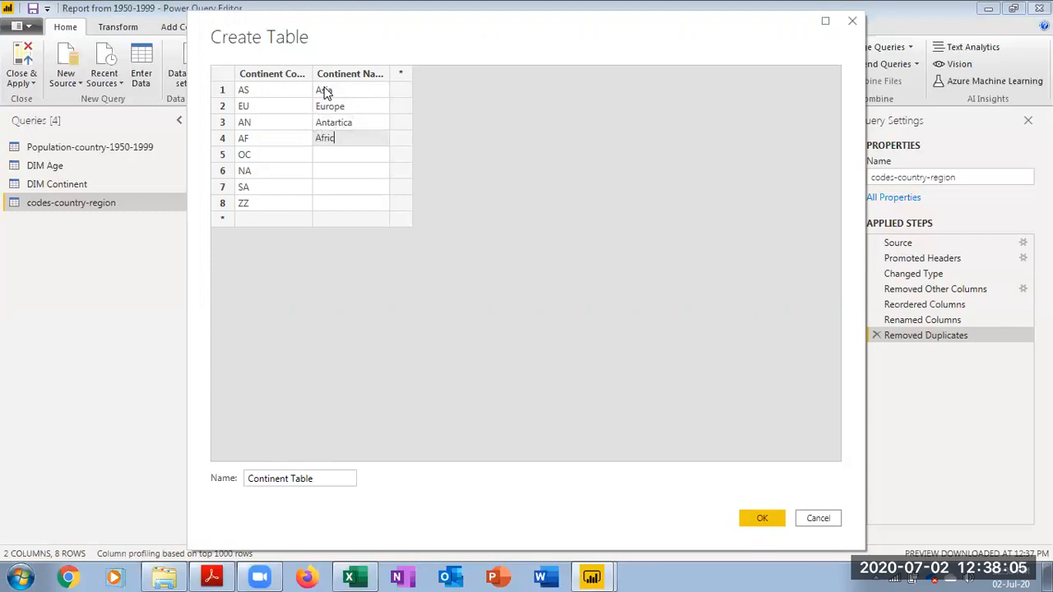
key("Return")
Step: Enter Oceania, North America, South America and Others as the names for codes OC, NA, SA and ZZ
type("Oce")
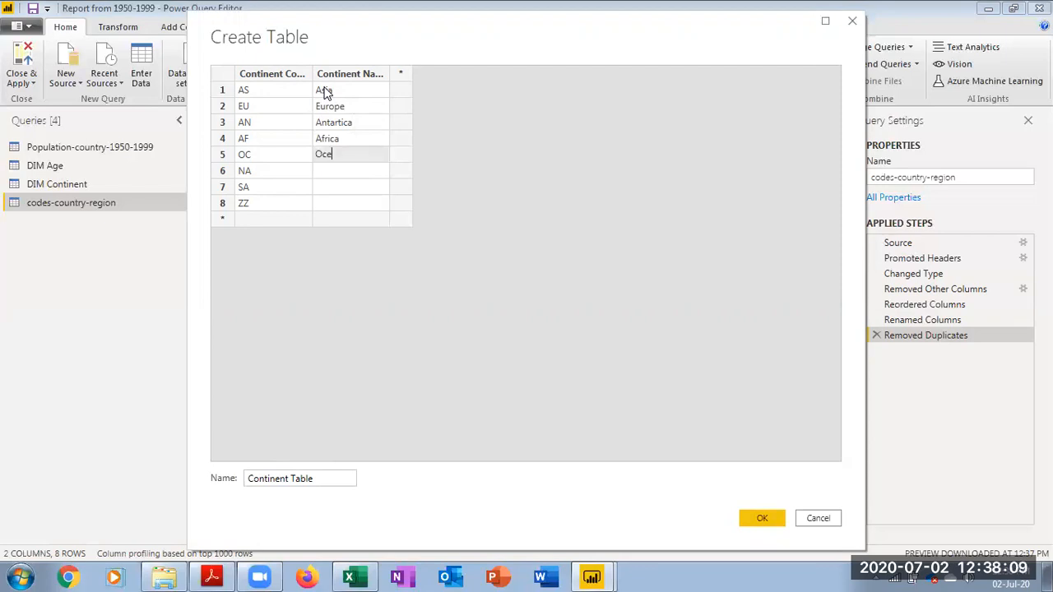
type("ana")
key("BackSpace")
type("ia")
key("Return")
type("N")
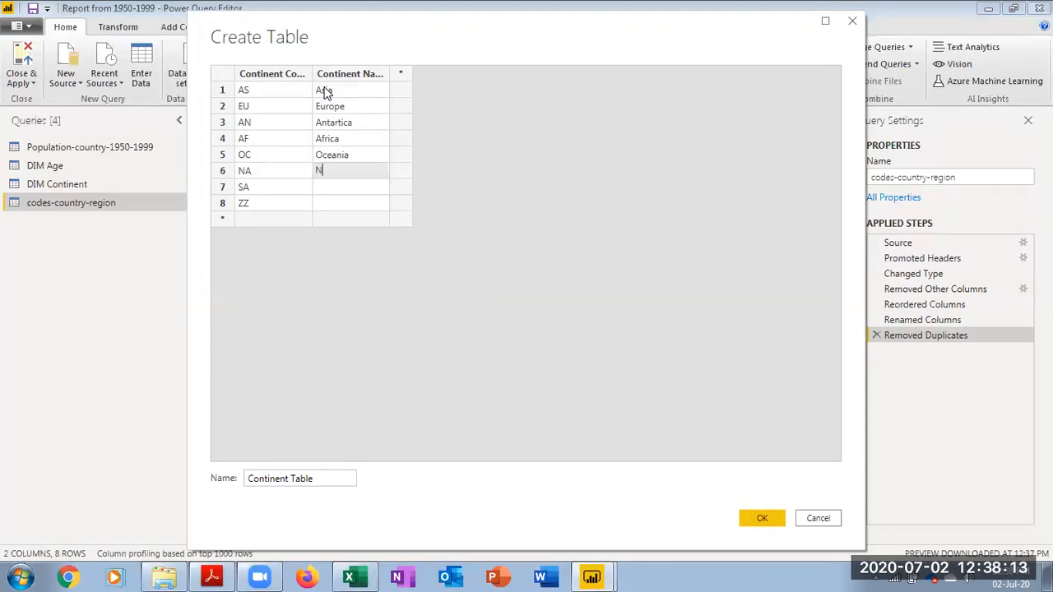
type("orth America")
key("Return")
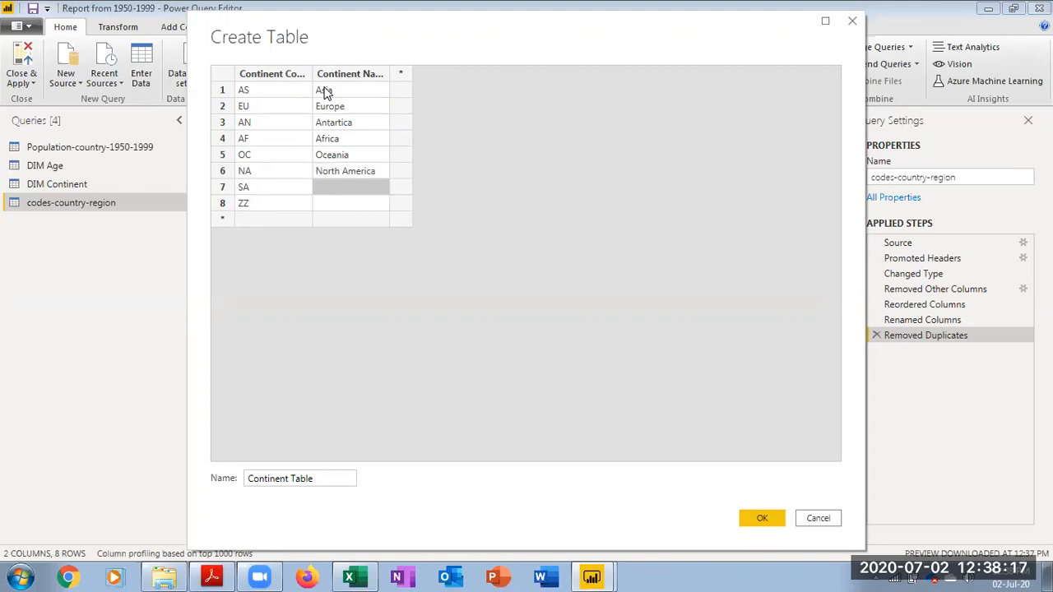
type("South America")
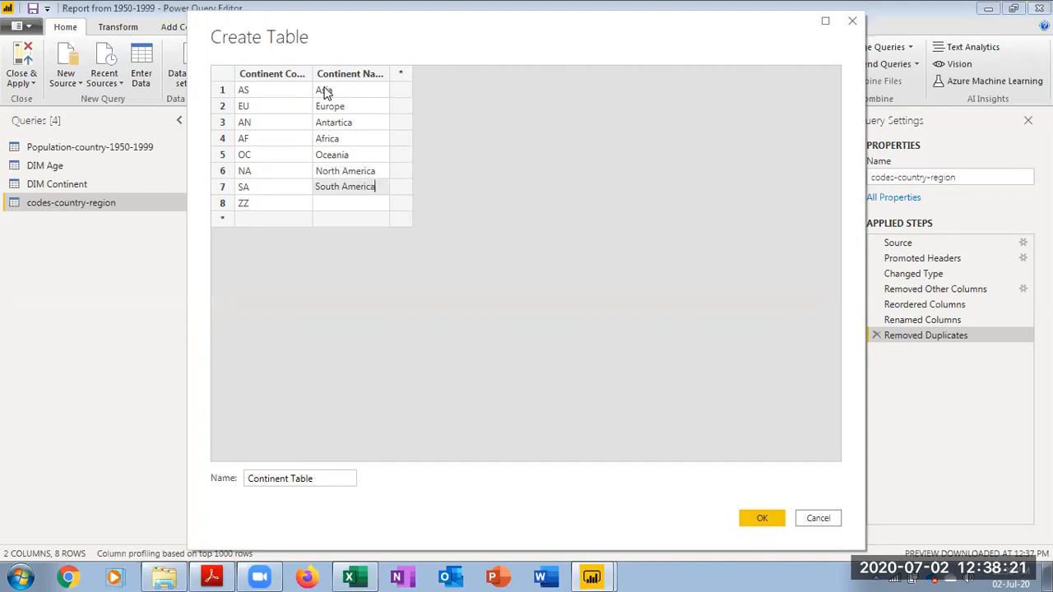
key("Return")
type("Others")
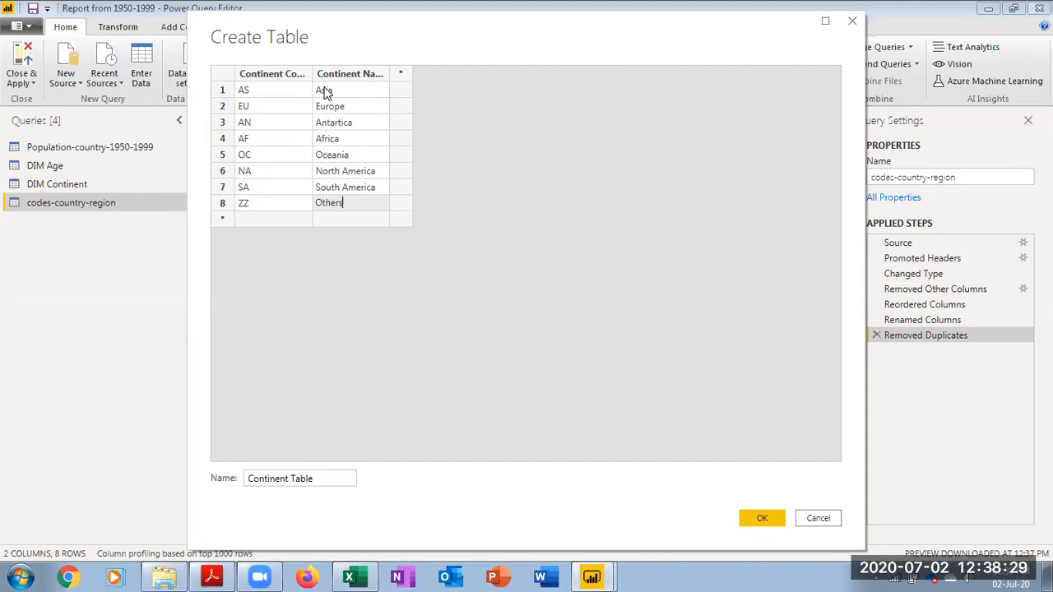
Step: Delete the ZZ row from the entered data and create the Continent Table query
left_click(225, 206)
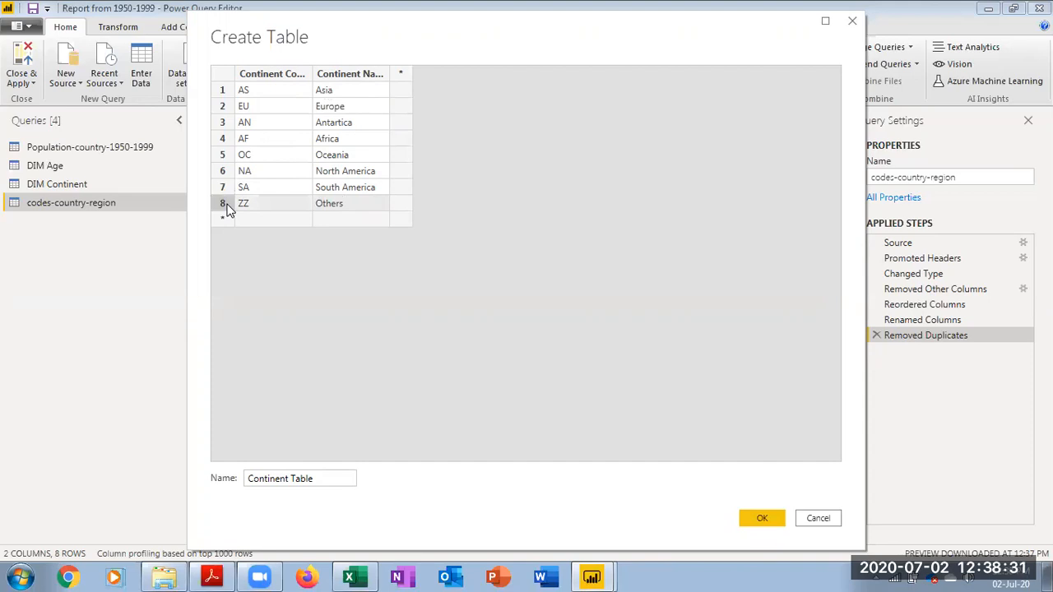
right_click(226, 209)
left_click(250, 287)
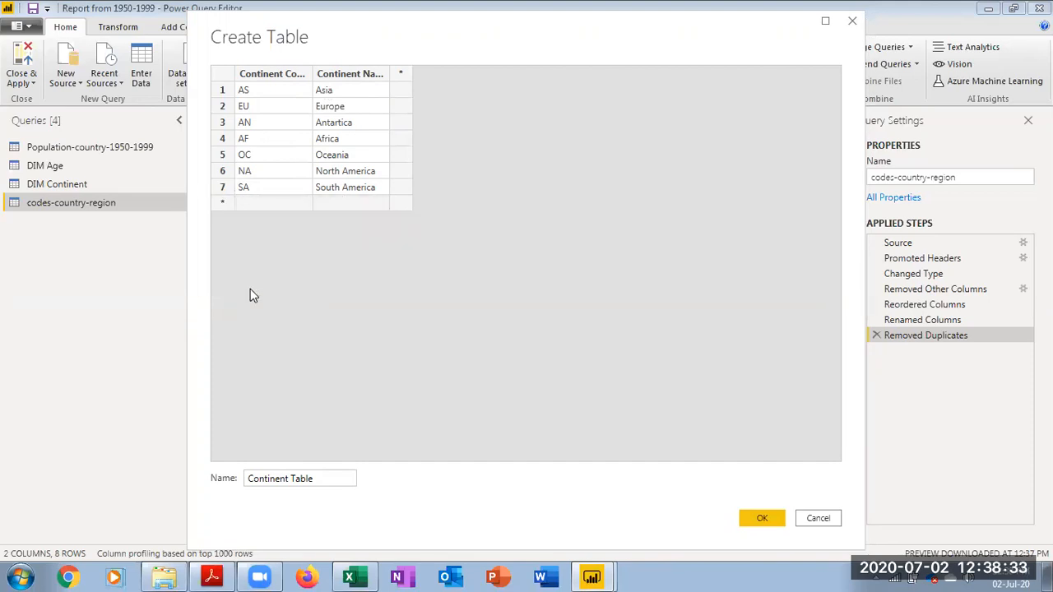
left_click(777, 521)
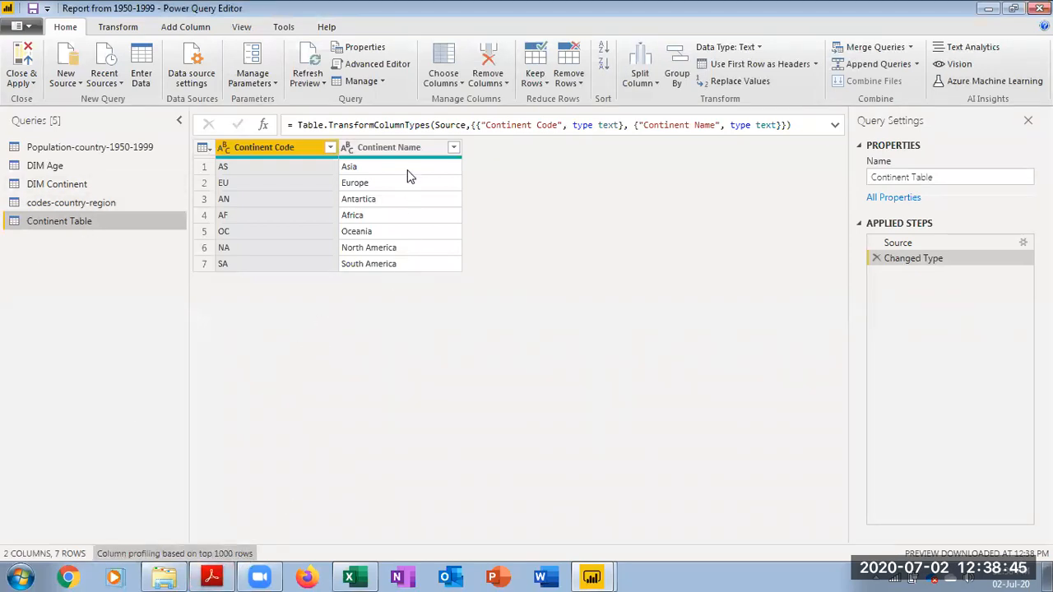
Step: Return to the codes-country-region query and delete its duplicate-removal step to restore all country rows
left_click(398, 146)
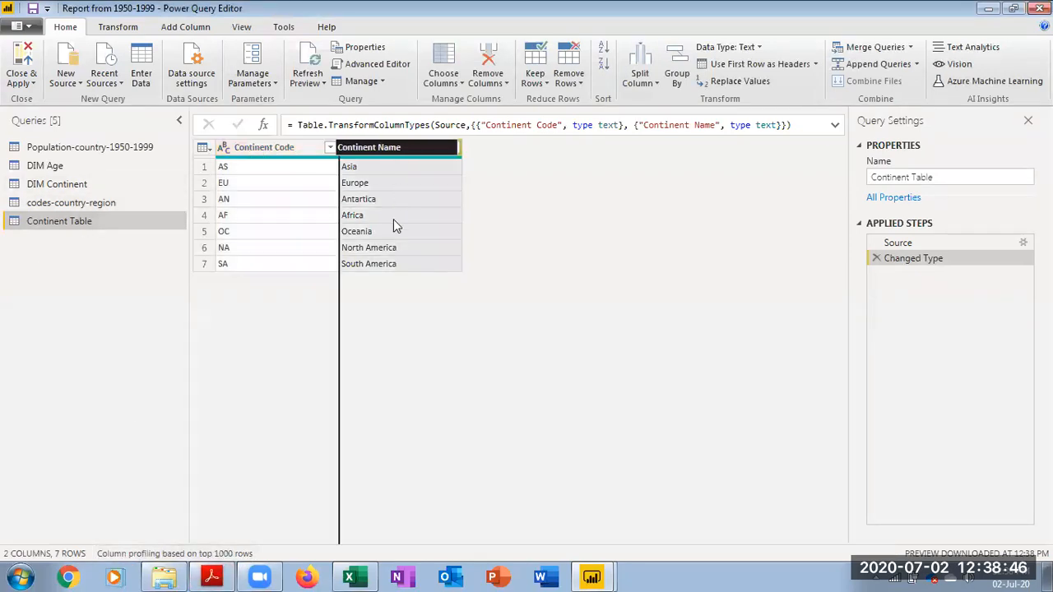
left_click(91, 203)
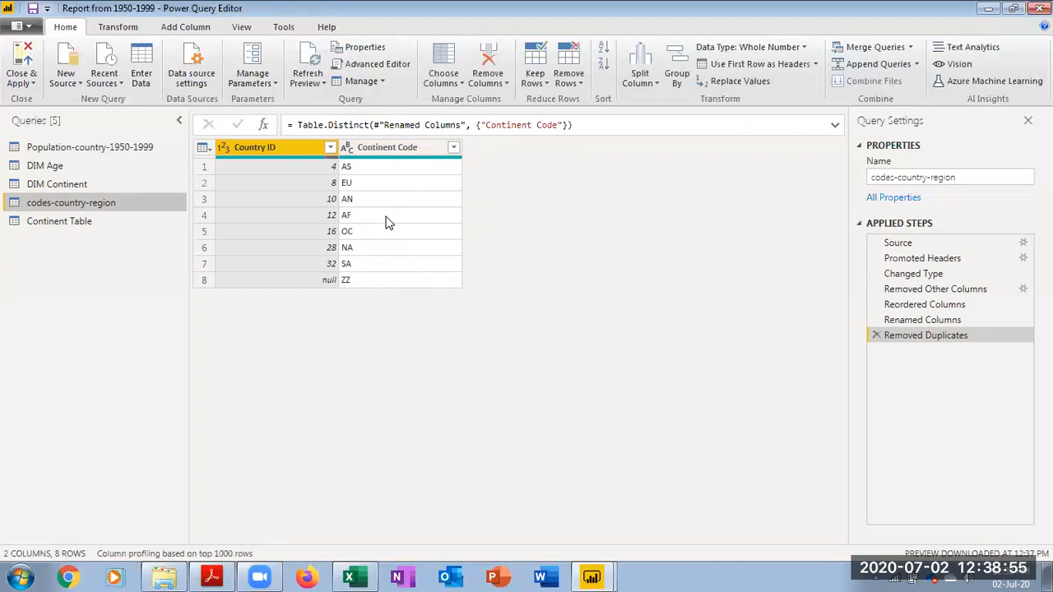
left_click(877, 336)
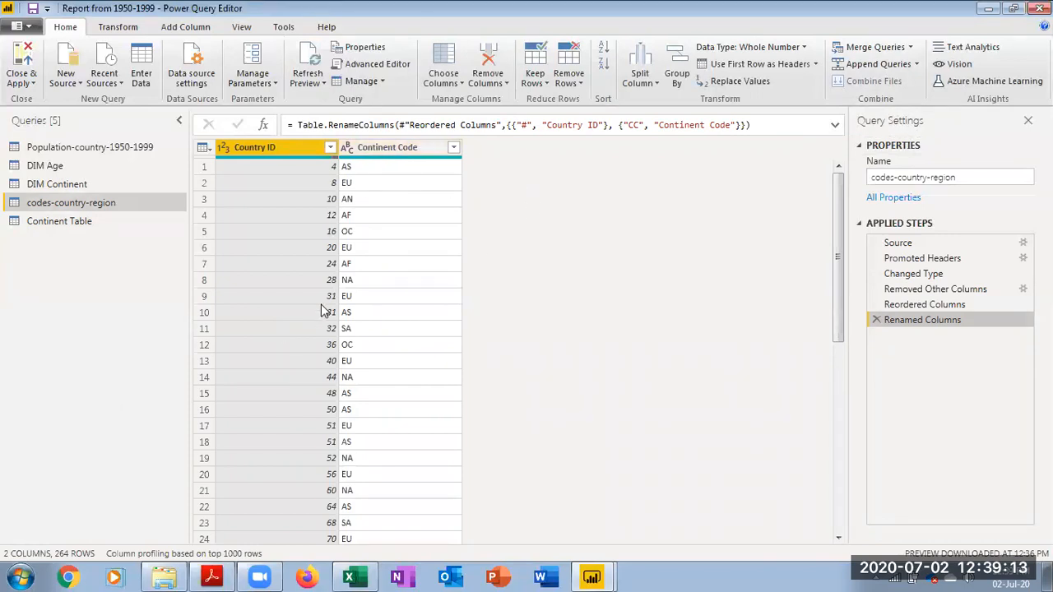
Step: Examine the Continent Code column in codes-country-region and in Continent Table as the shared key for merging
left_click(407, 147)
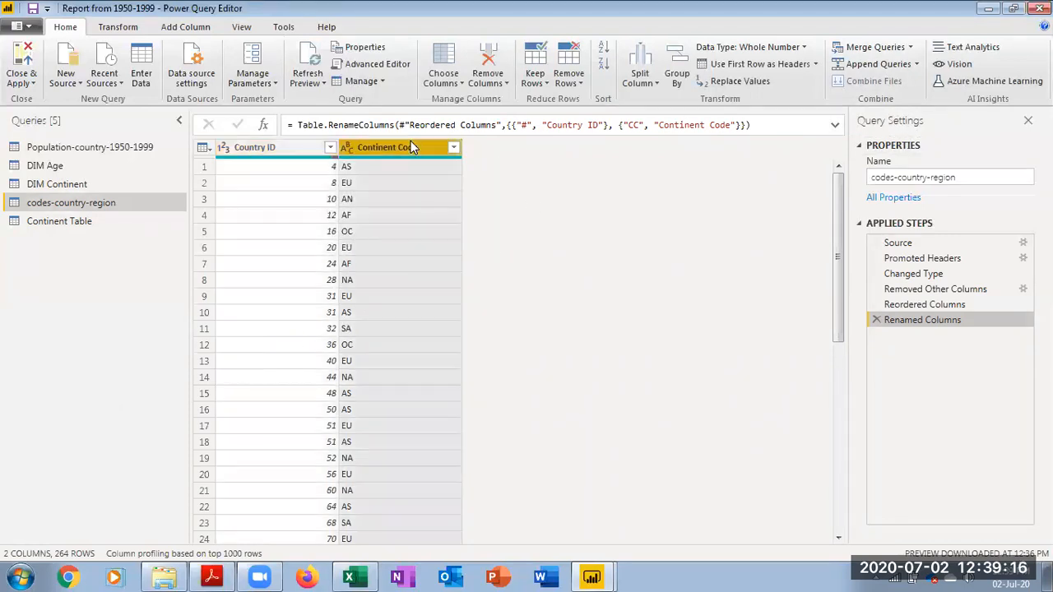
left_click(911, 48)
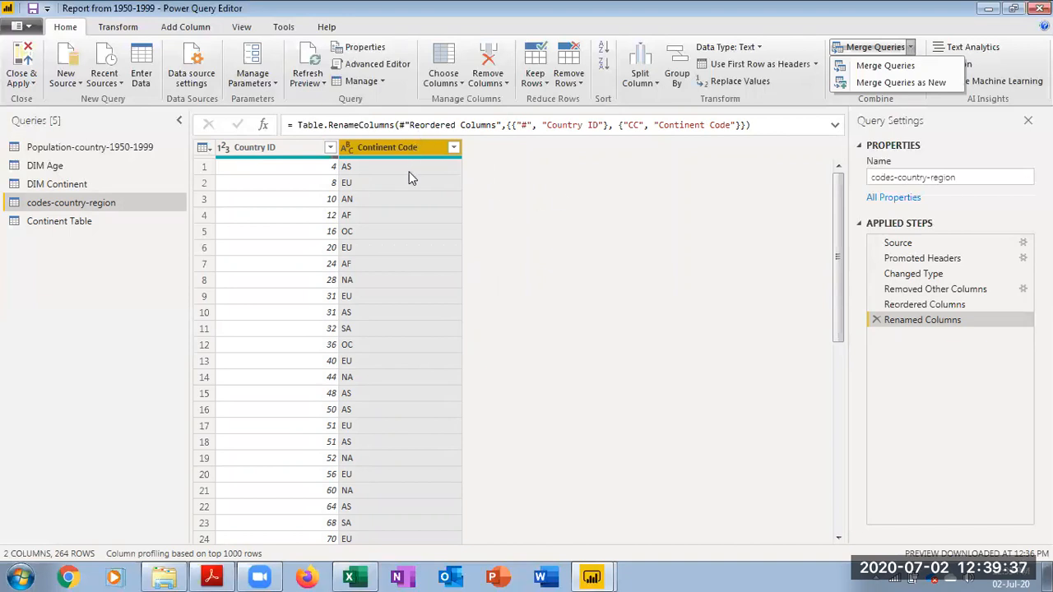
left_click(73, 223)
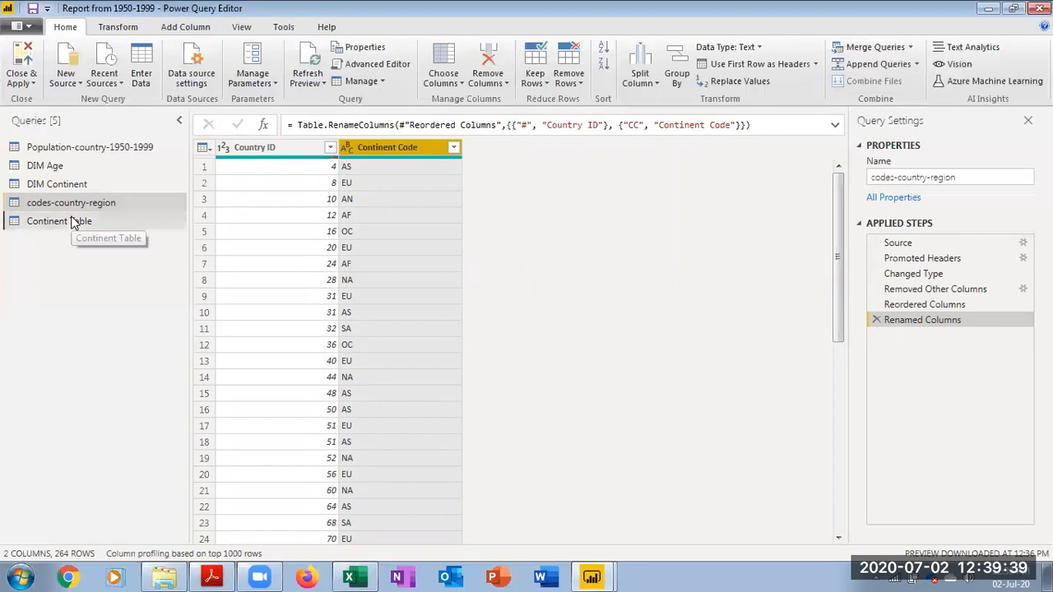
left_click(73, 222)
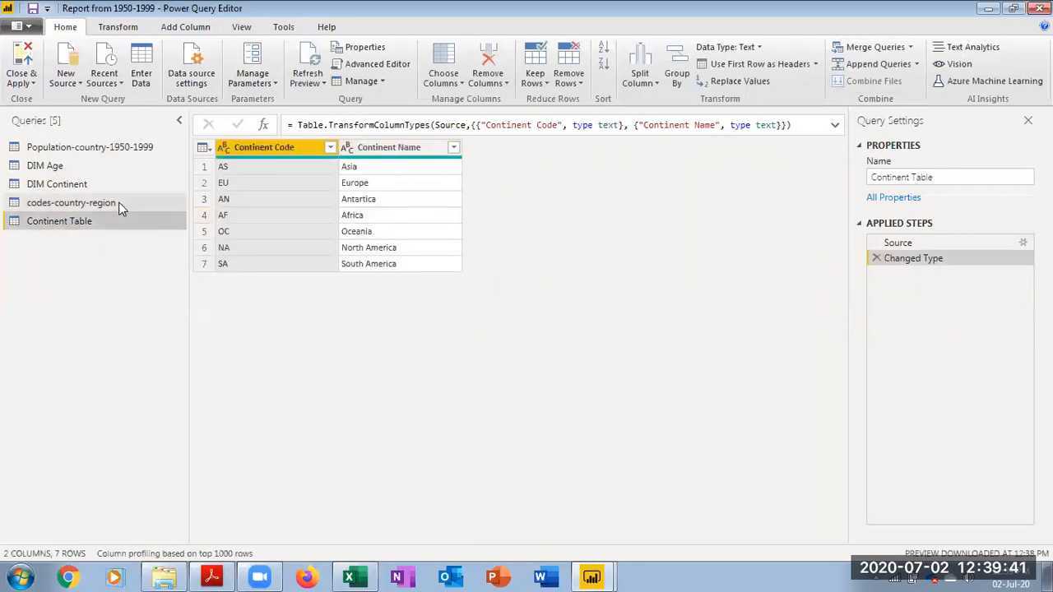
Step: Merge codes-country-region with Continent Table on Continent Code, using a Left Outer join
left_click(66, 202)
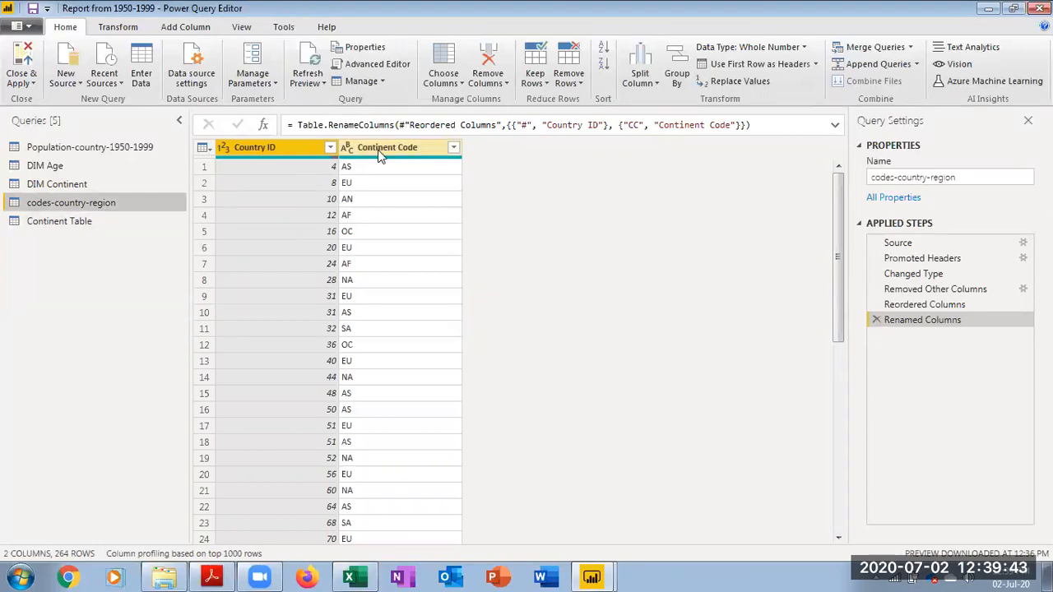
left_click(395, 153)
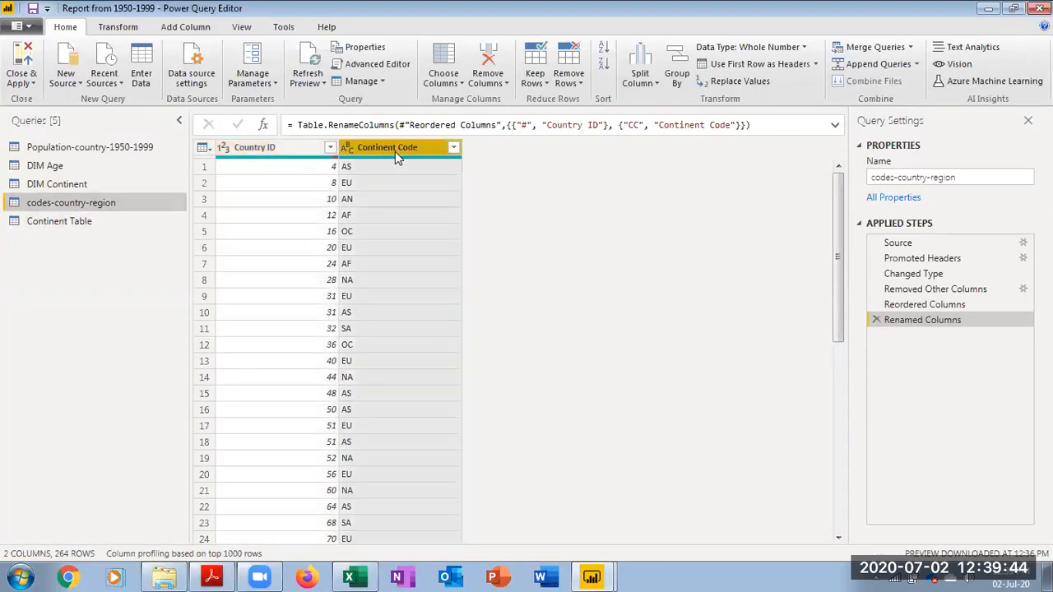
left_click(910, 47)
left_click(888, 66)
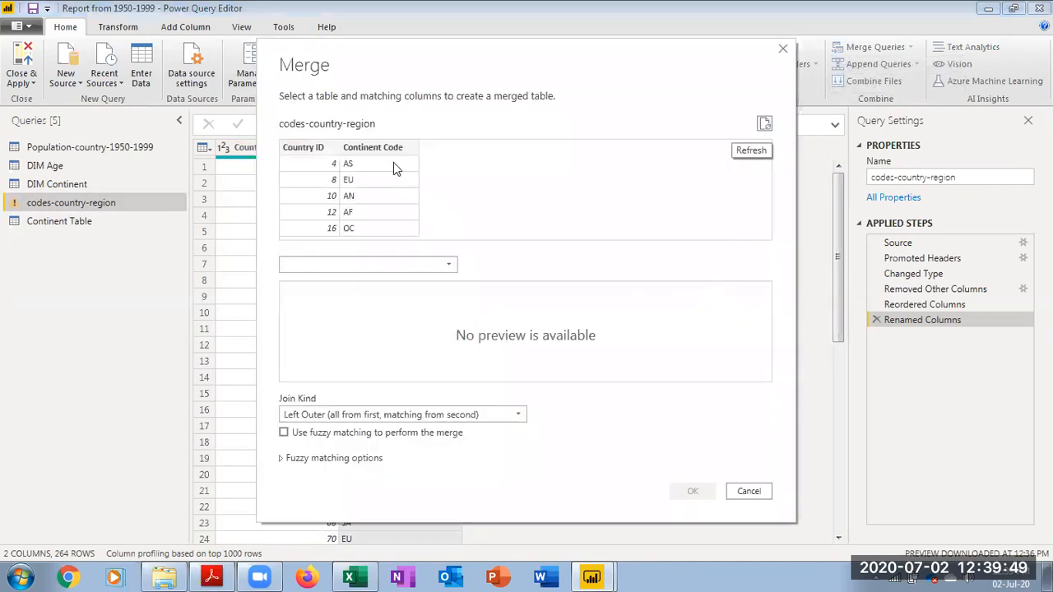
left_click(379, 148)
left_click(444, 263)
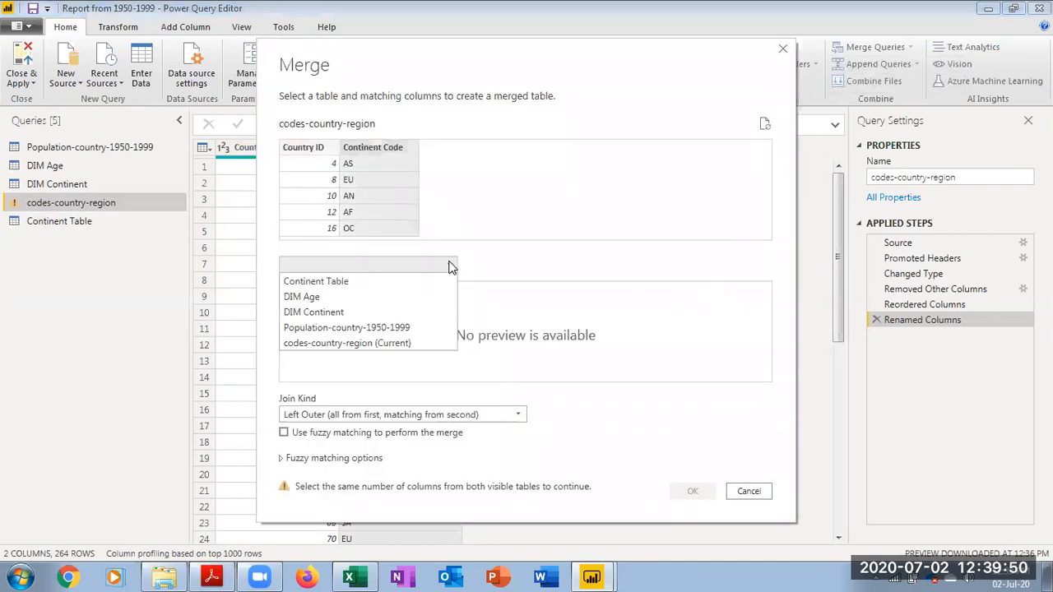
left_click(386, 281)
left_click(337, 289)
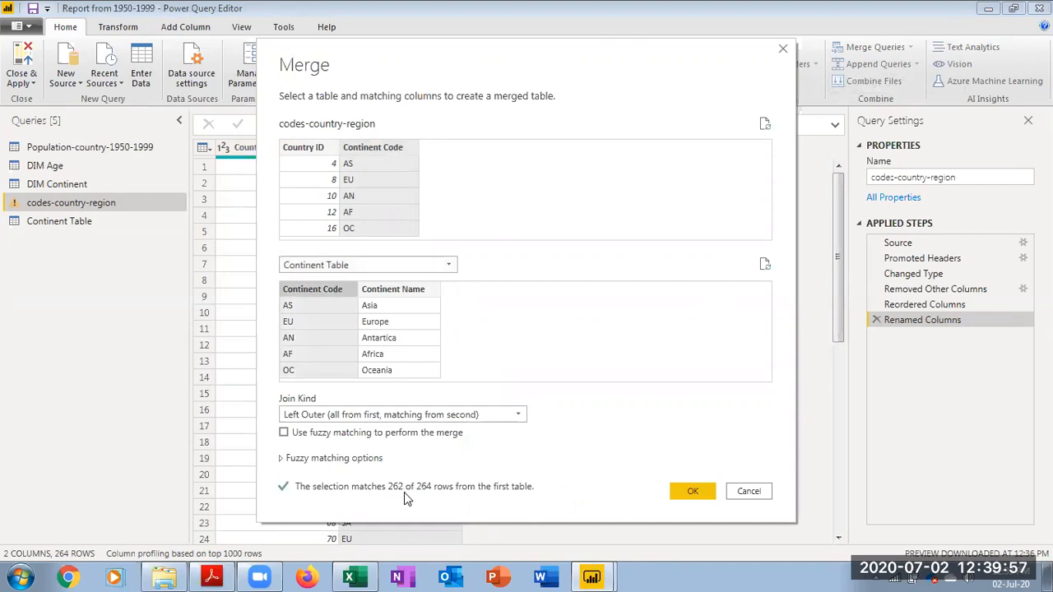
left_click(696, 492)
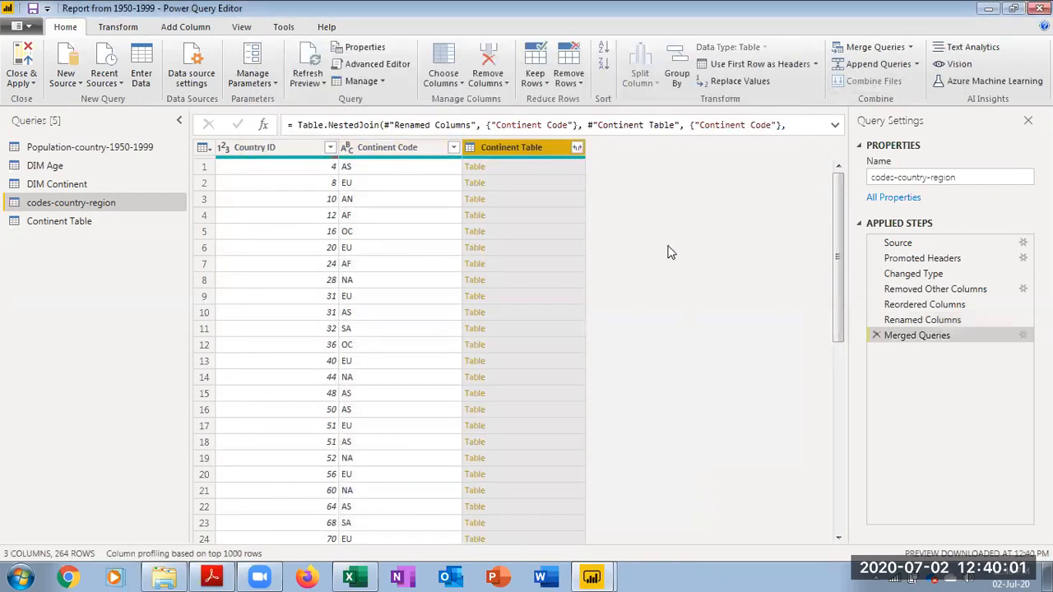
Step: Expand the merged Continent Table column to only Continent Name, without the original column name as prefix
left_click(577, 148)
left_click(351, 240)
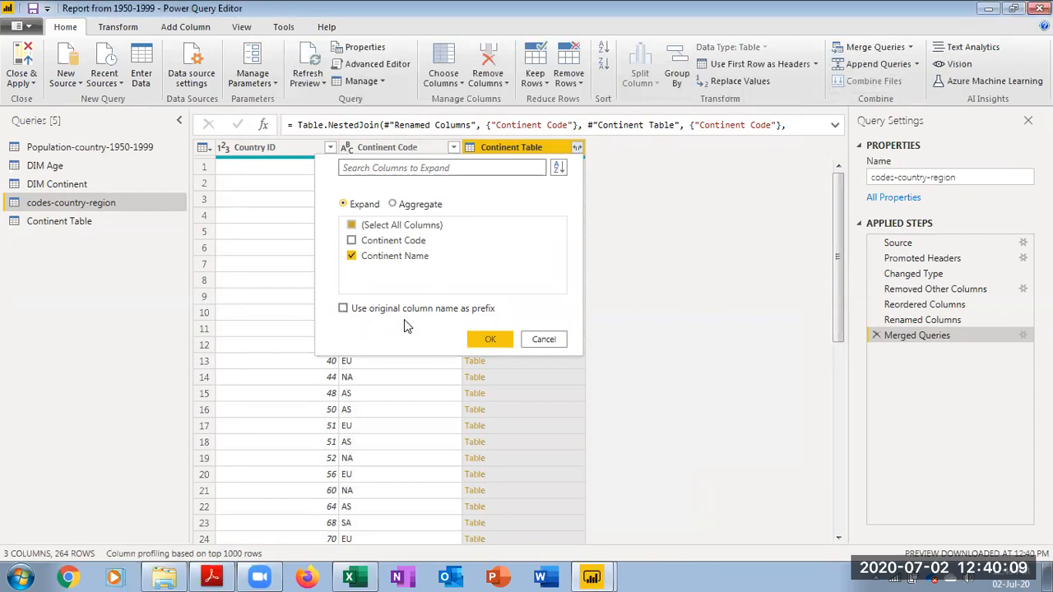
left_click(505, 340)
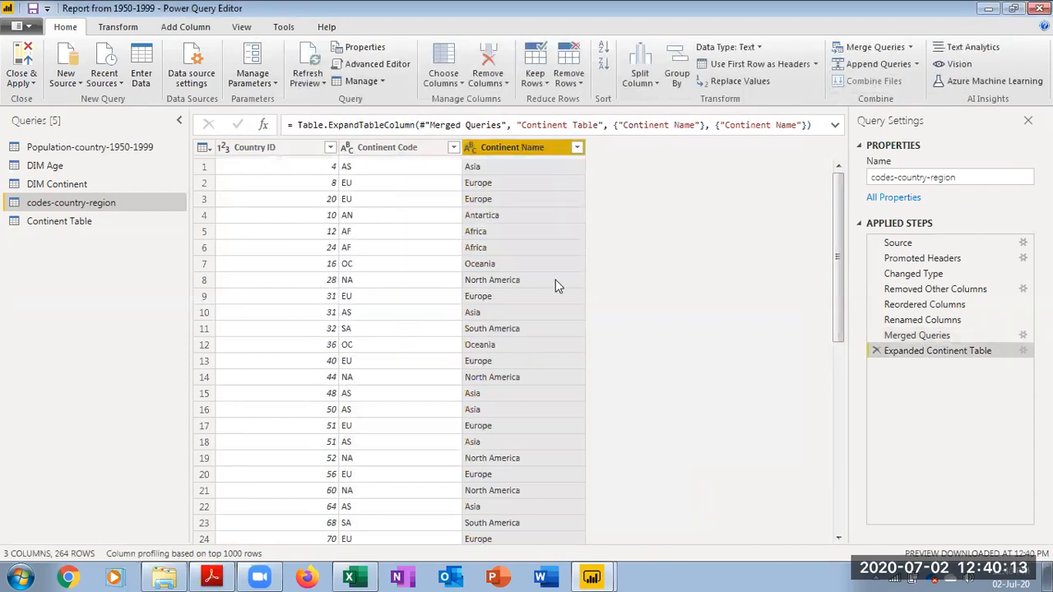
Step: Filter the Continent Name column to show only the null rows
left_click(577, 148)
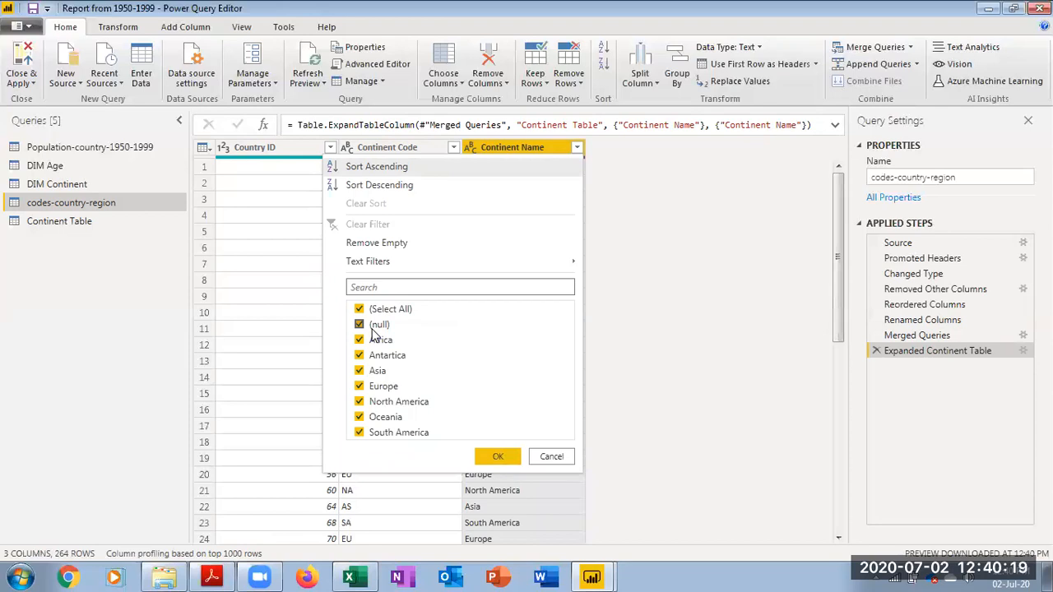
left_click(359, 308)
left_click(359, 324)
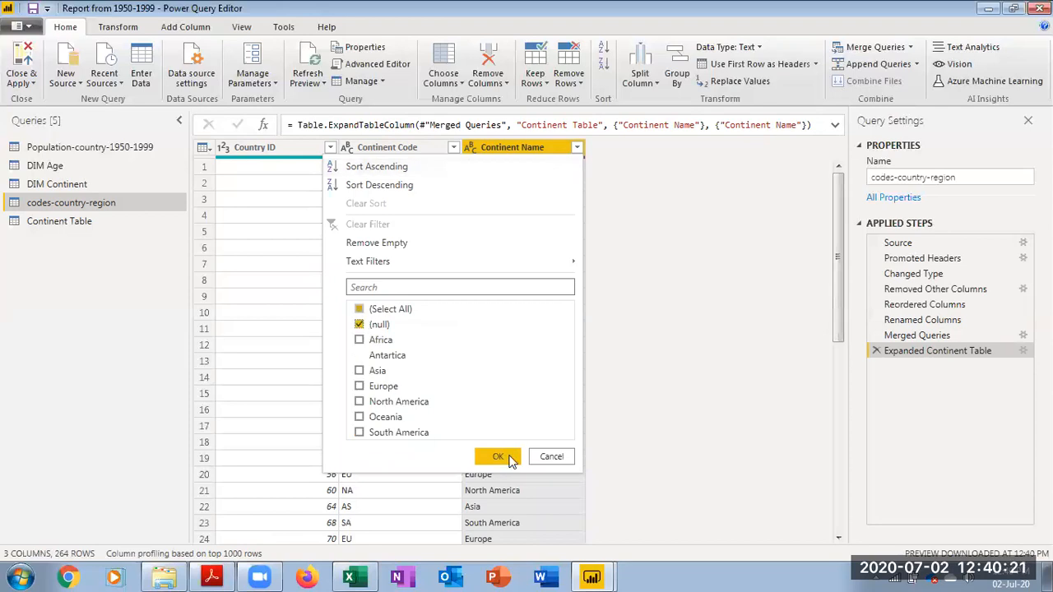
left_click(515, 460)
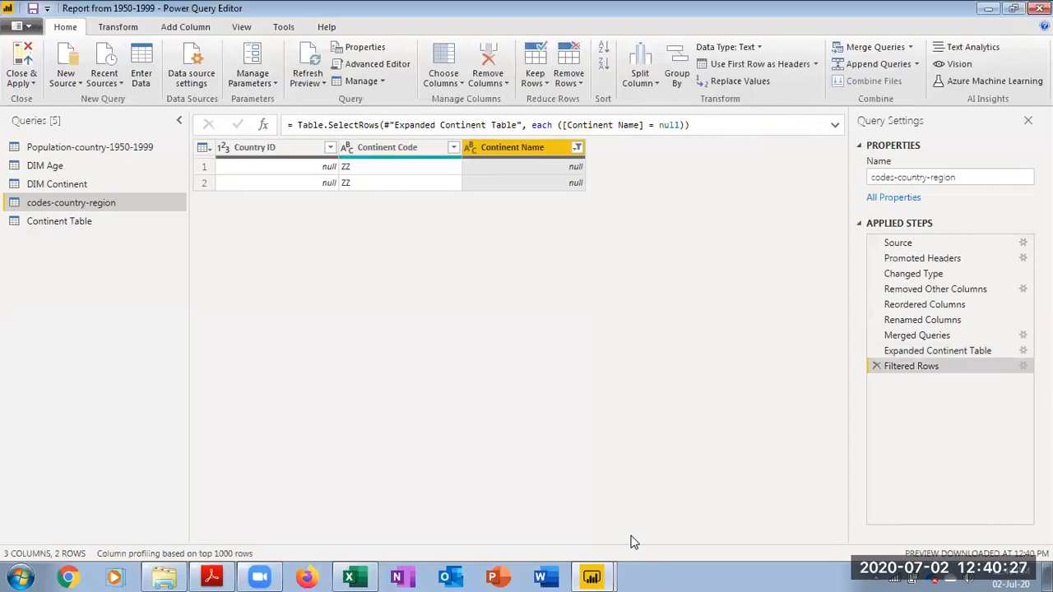
Step: Reselect all values in the Continent Name filter to bring back every row
left_click(577, 148)
left_click(366, 310)
left_click(361, 310)
left_click(510, 458)
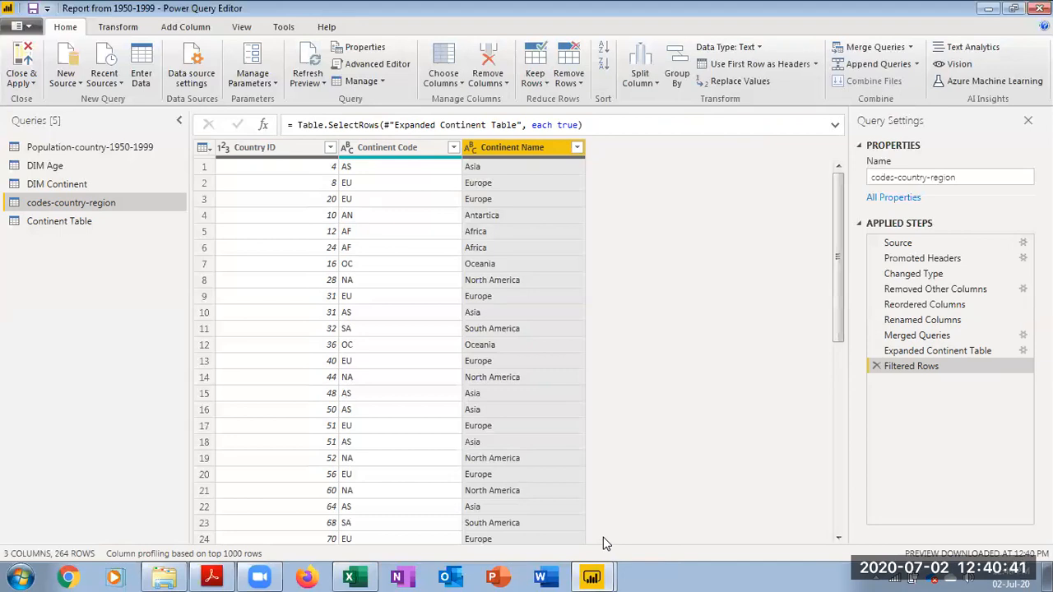
Step: Try removing blank rows, check the Continent Name values for null, and delete the Removed Blank Rows step
left_click(565, 82)
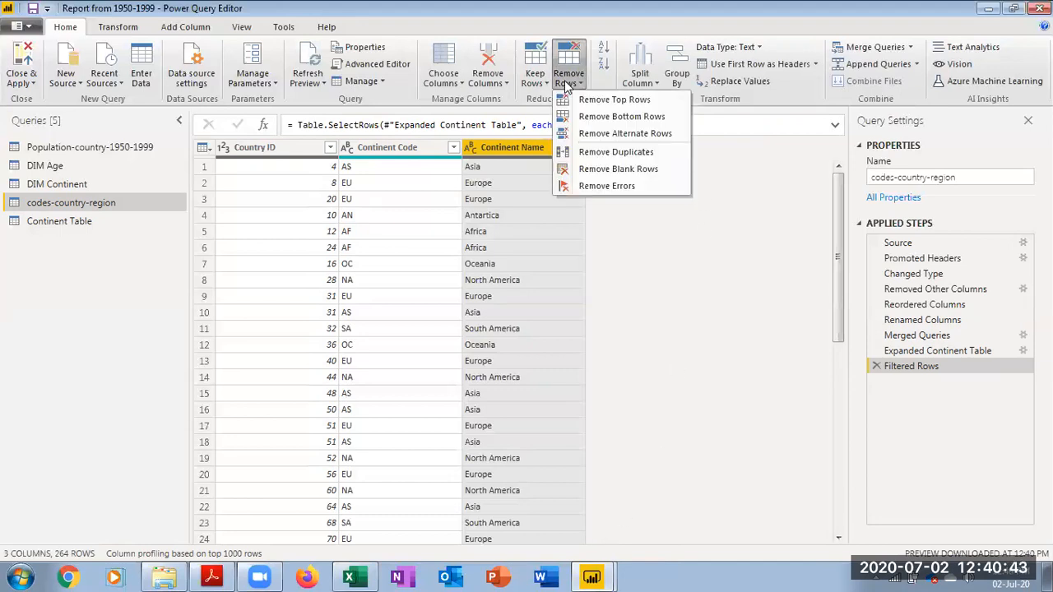
left_click(596, 169)
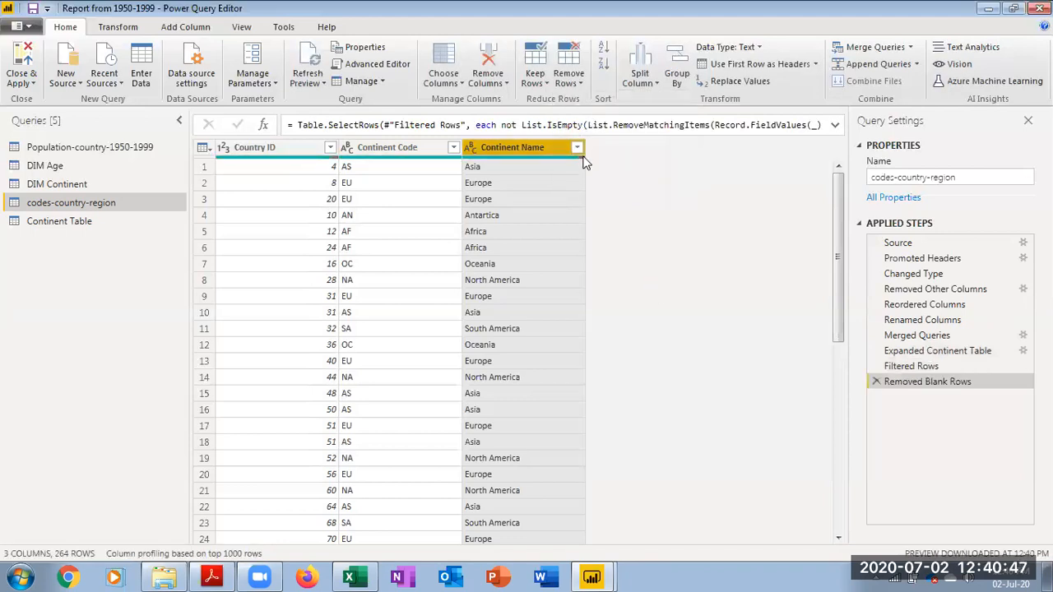
left_click(578, 148)
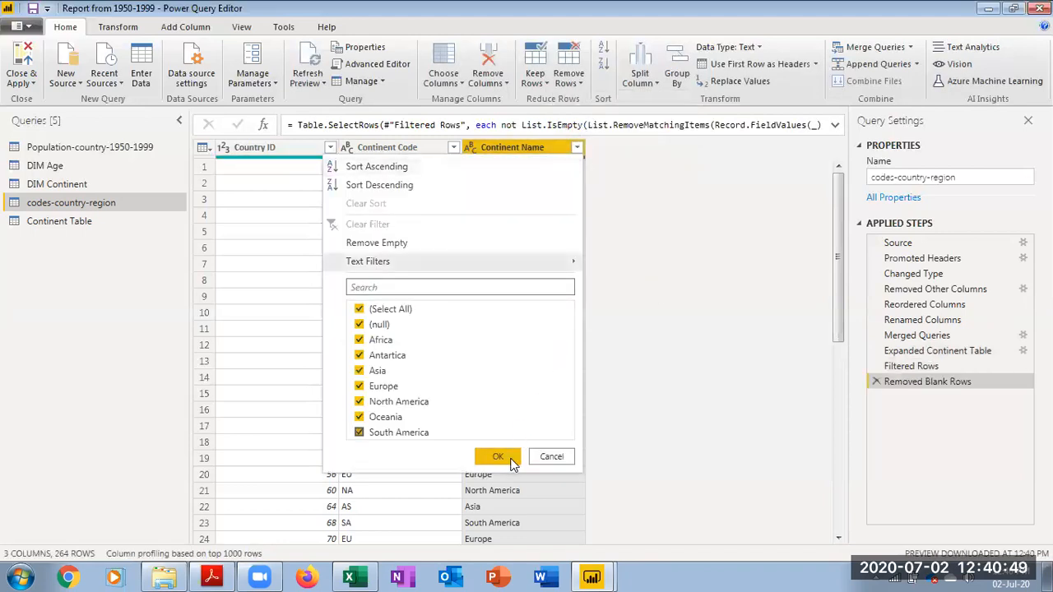
left_click(547, 457)
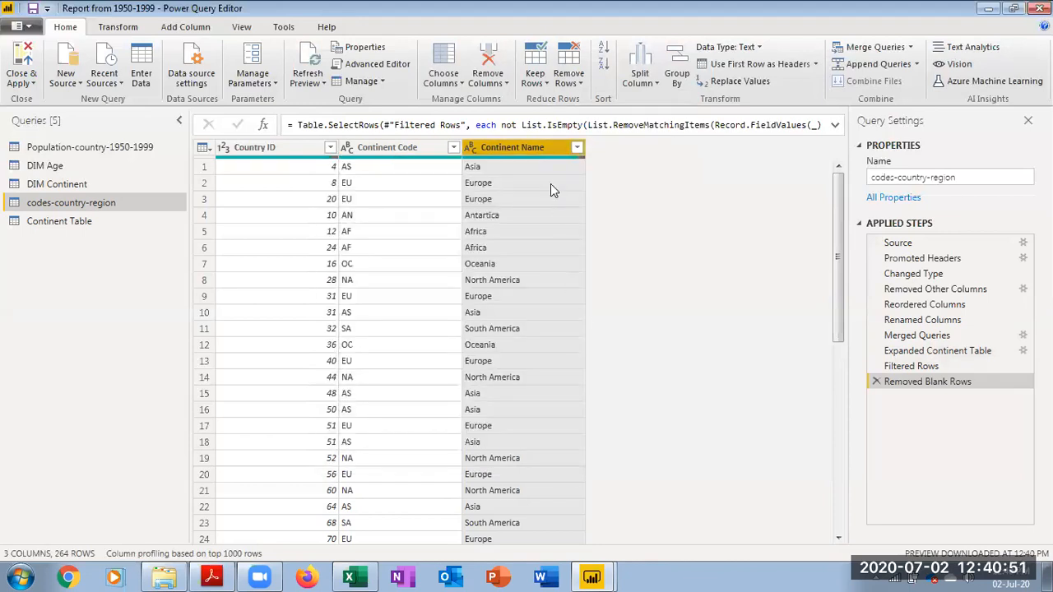
left_click(876, 382)
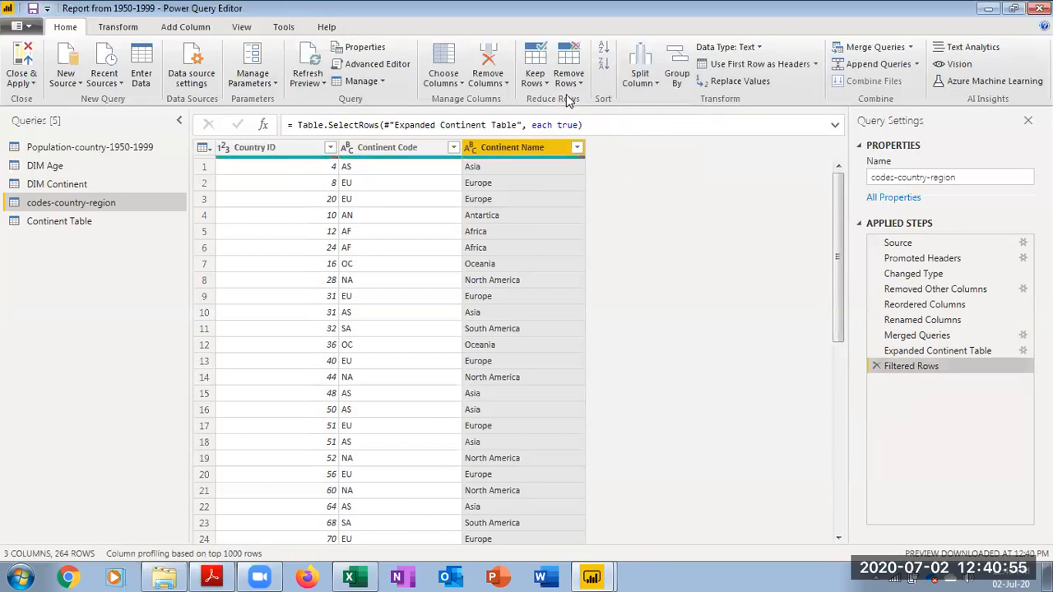
Step: Try removing error rows based on Continent Name, recheck its values, and delete the Removed Errors step
left_click(576, 86)
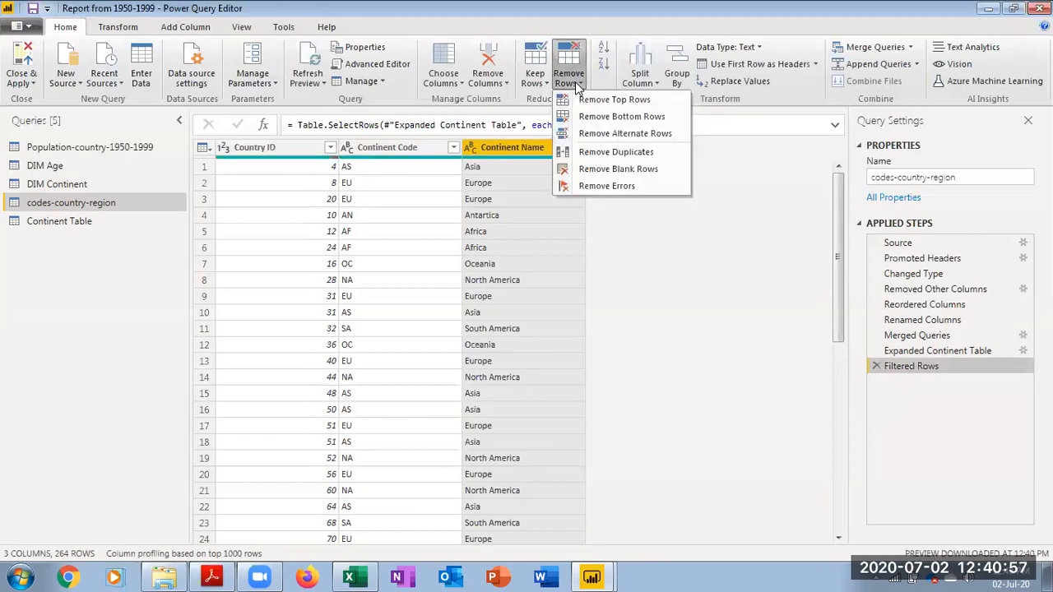
left_click(606, 186)
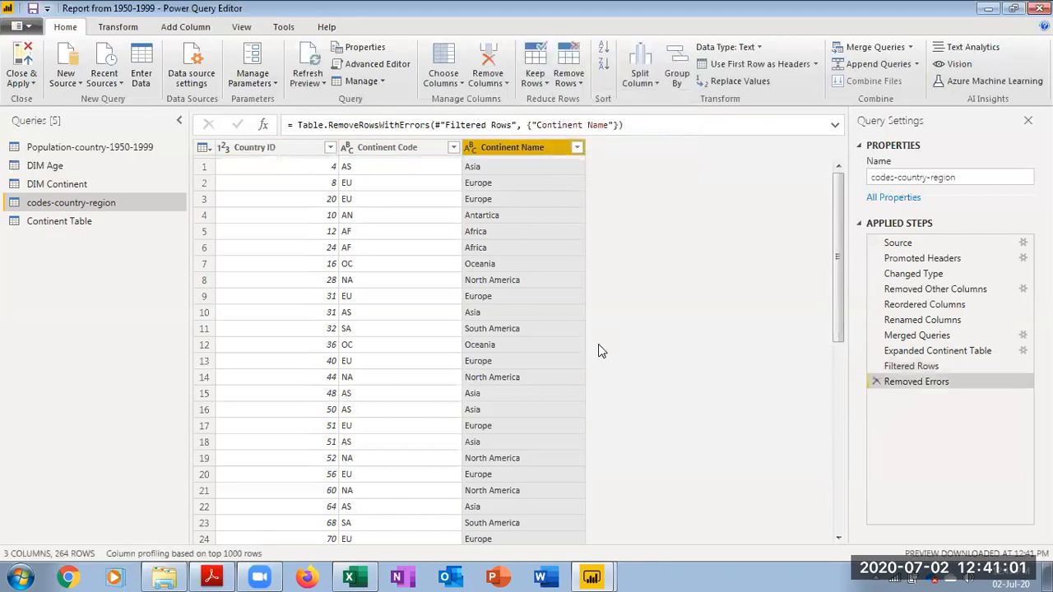
left_click(577, 148)
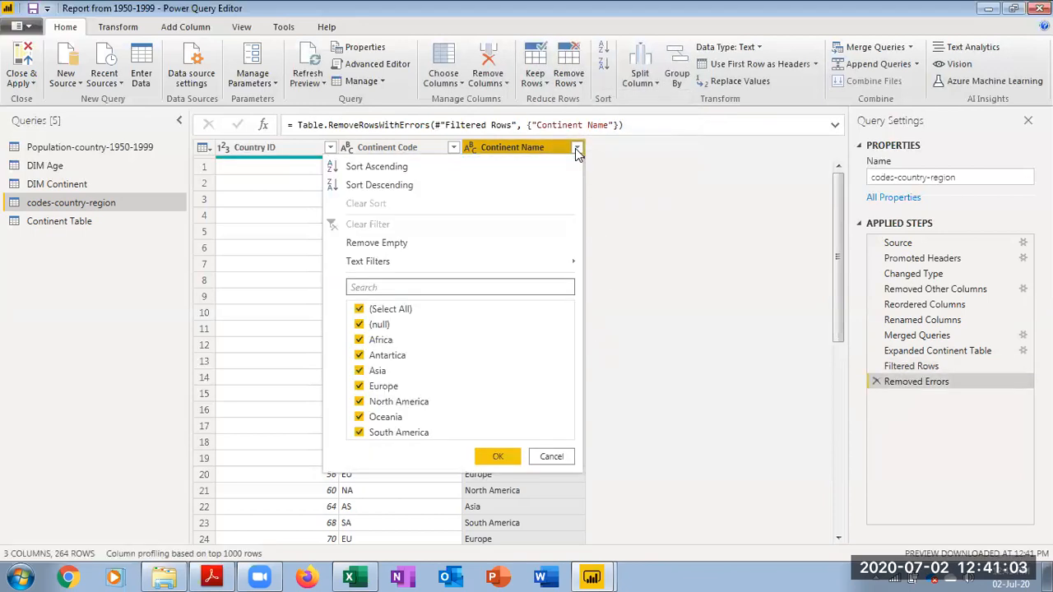
left_click(551, 458)
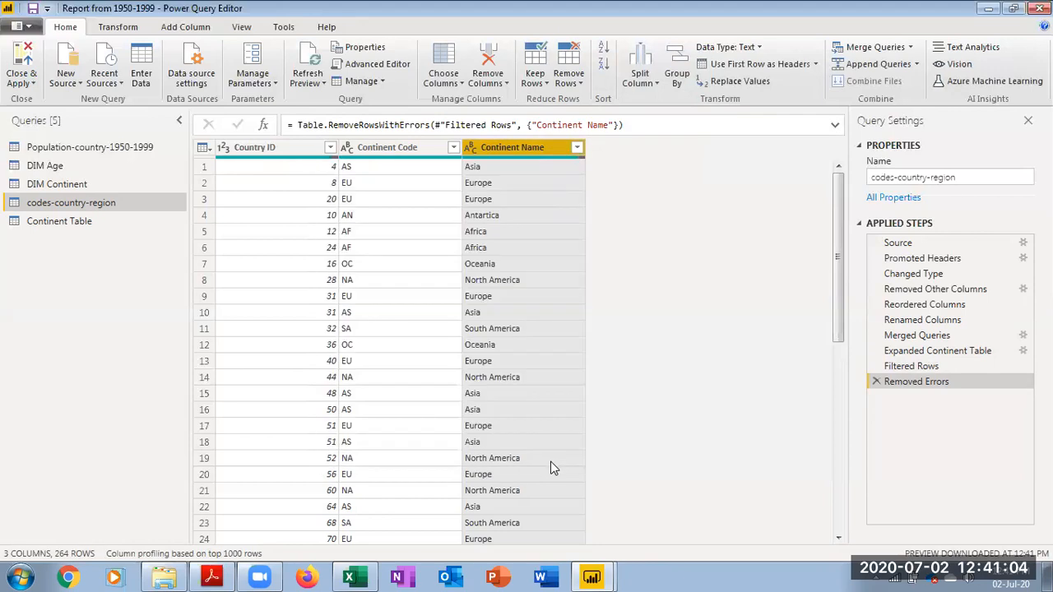
left_click(876, 381)
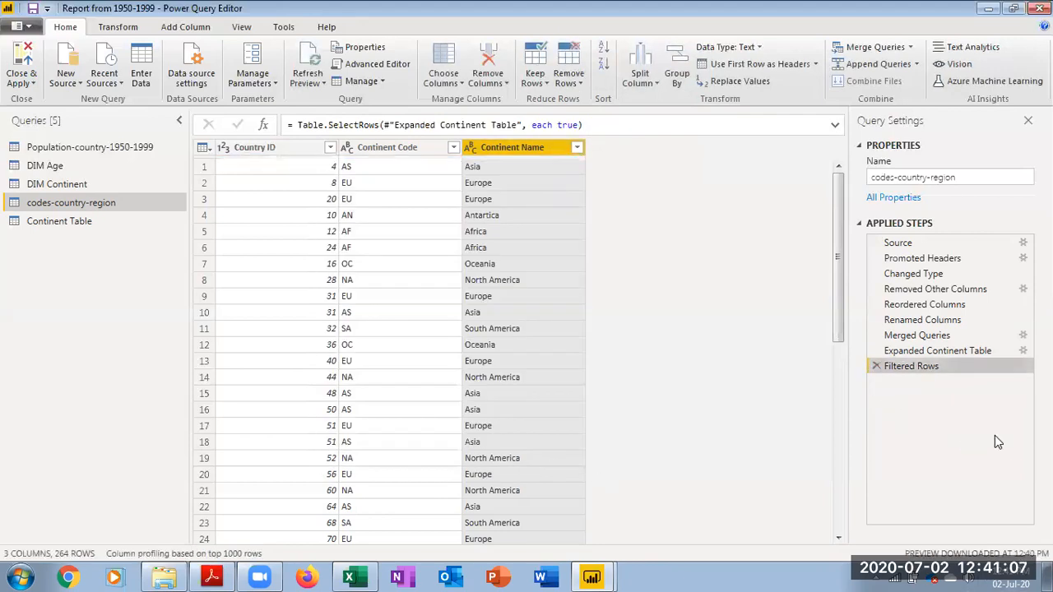
Step: Isolate the null Continent Name rows again to look for a way to remove them, and delete the Filtered Rows step
left_click(577, 148)
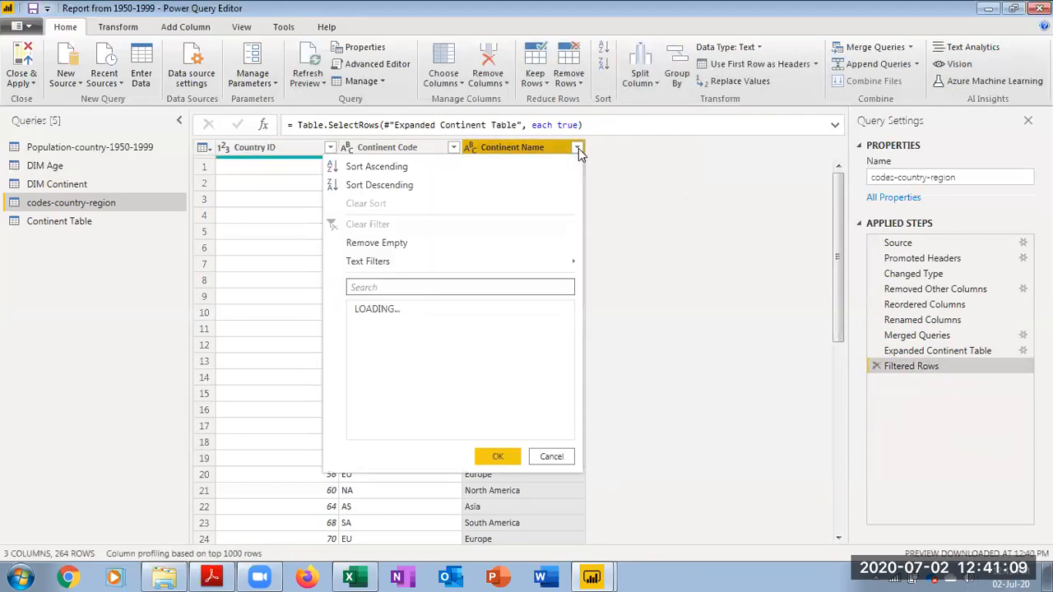
left_click(359, 309)
left_click(358, 324)
left_click(494, 457)
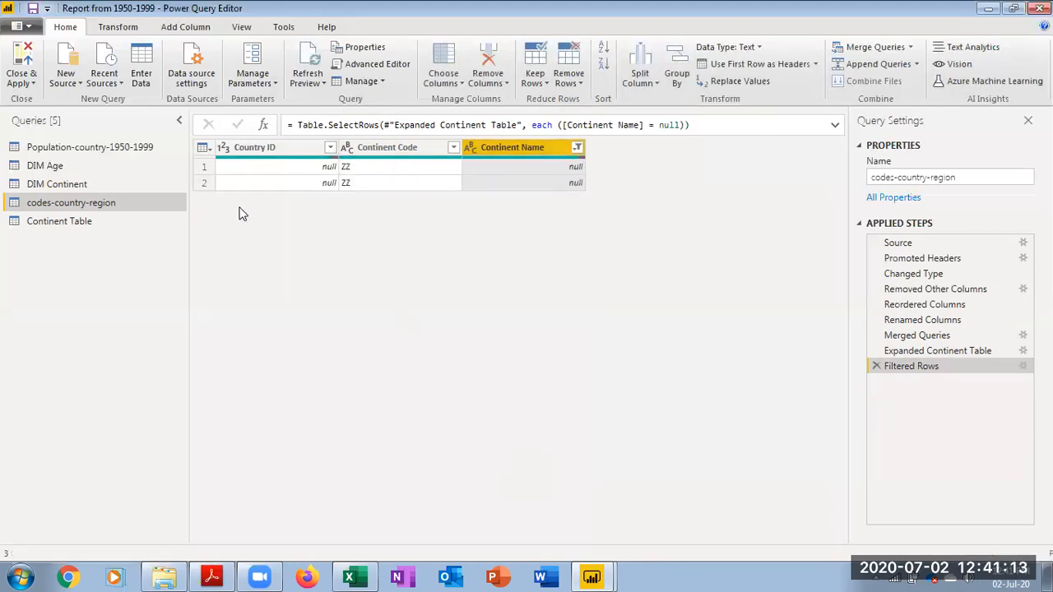
left_click(202, 167)
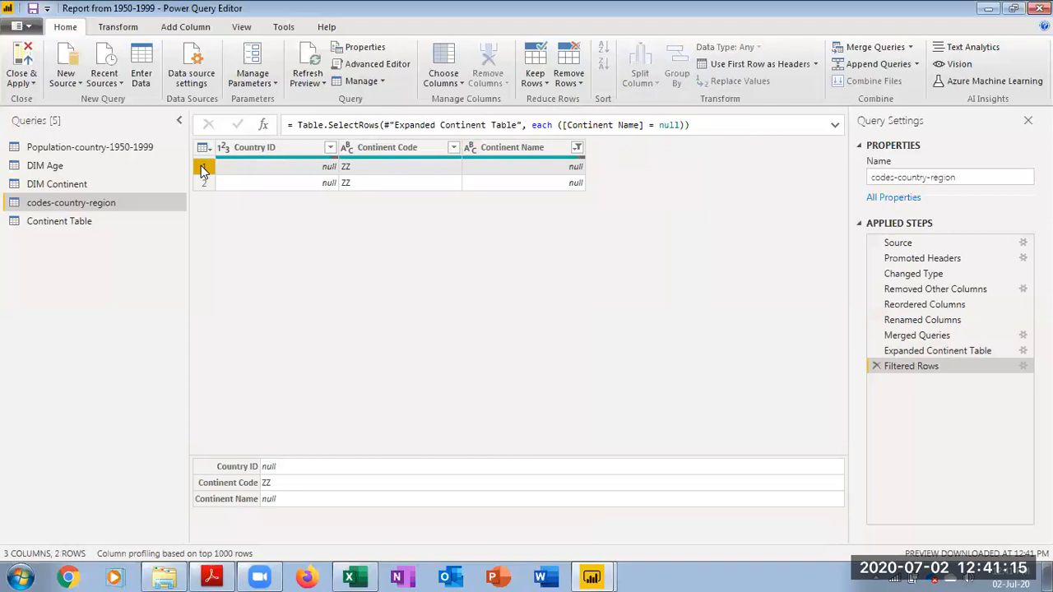
left_click(578, 85)
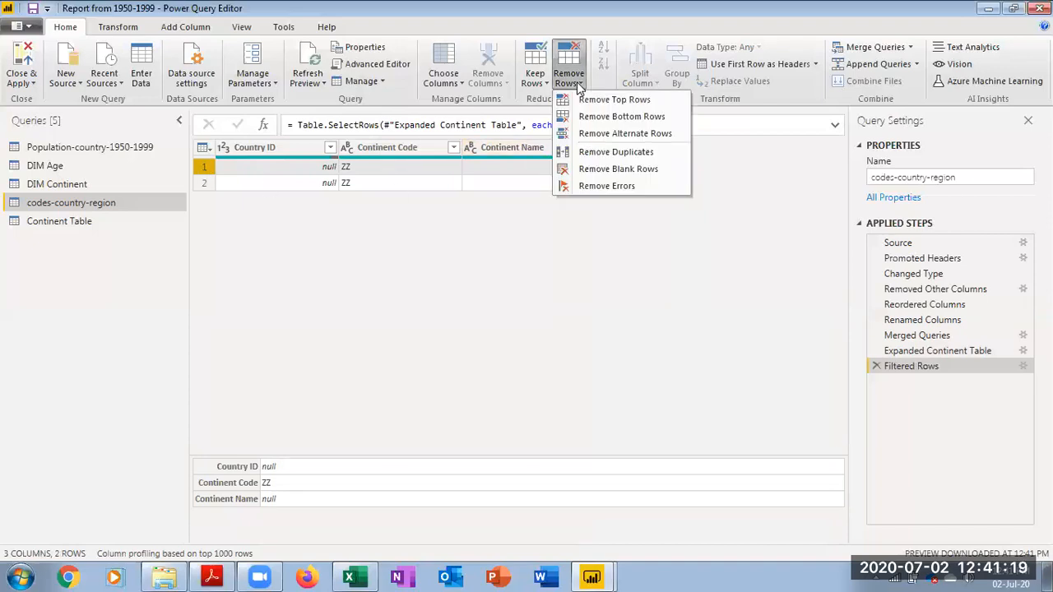
left_click(566, 263)
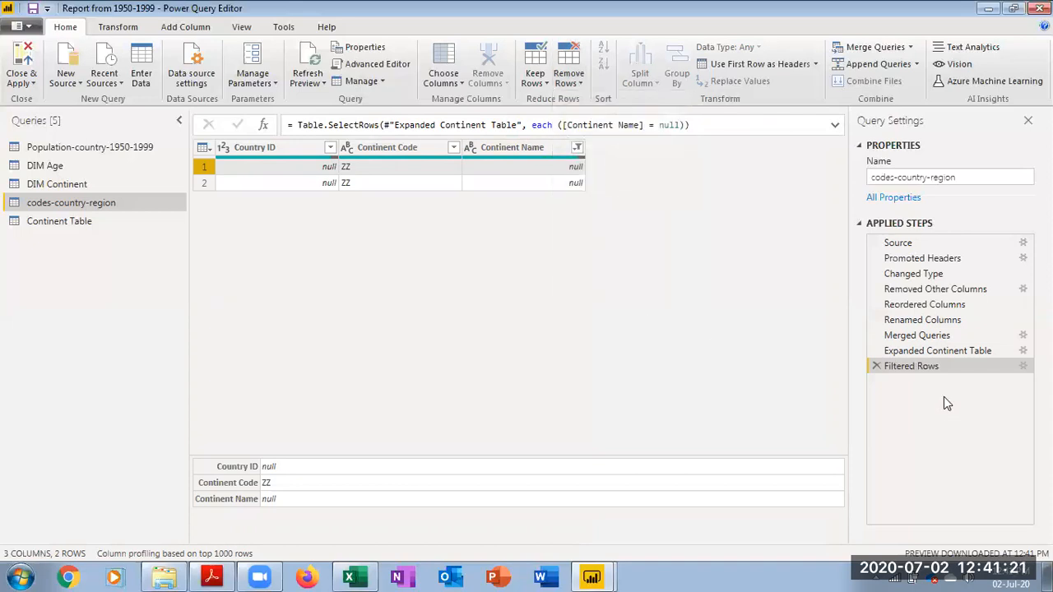
left_click(876, 366)
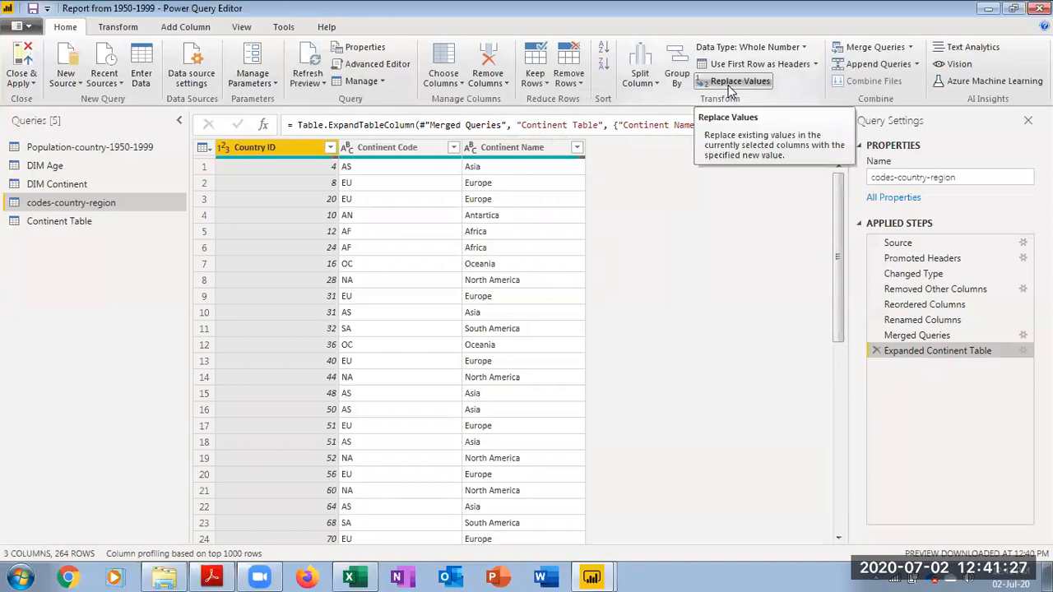
left_click(543, 85)
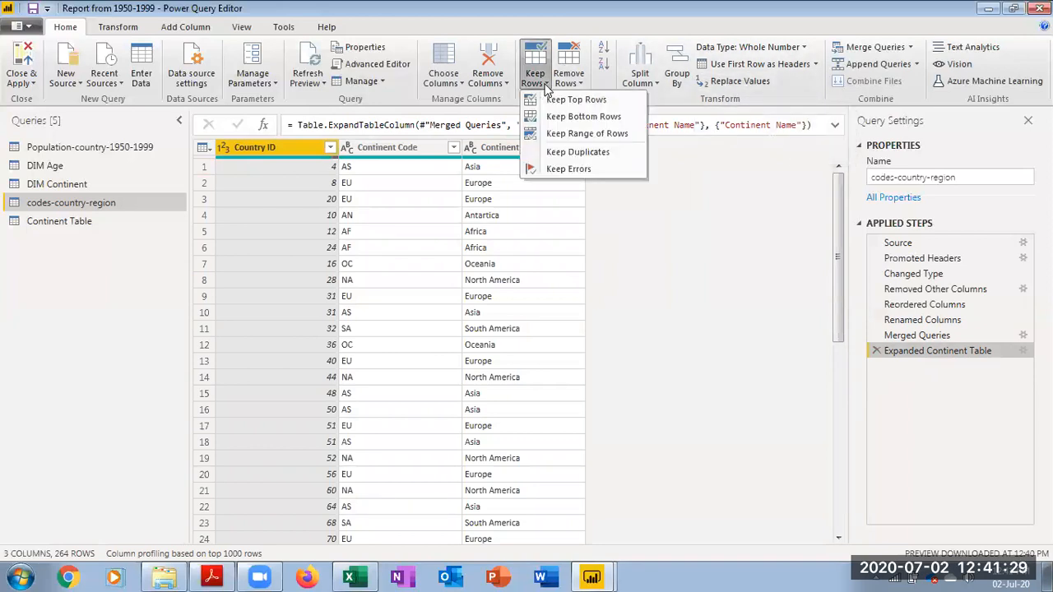
left_click(636, 233)
left_click(576, 149)
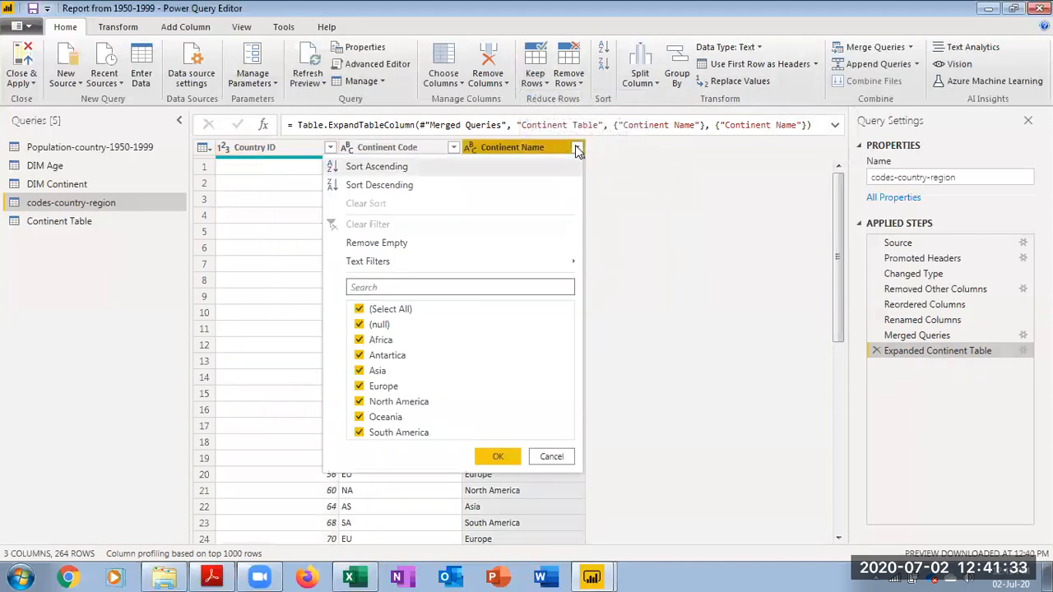
left_click(566, 459)
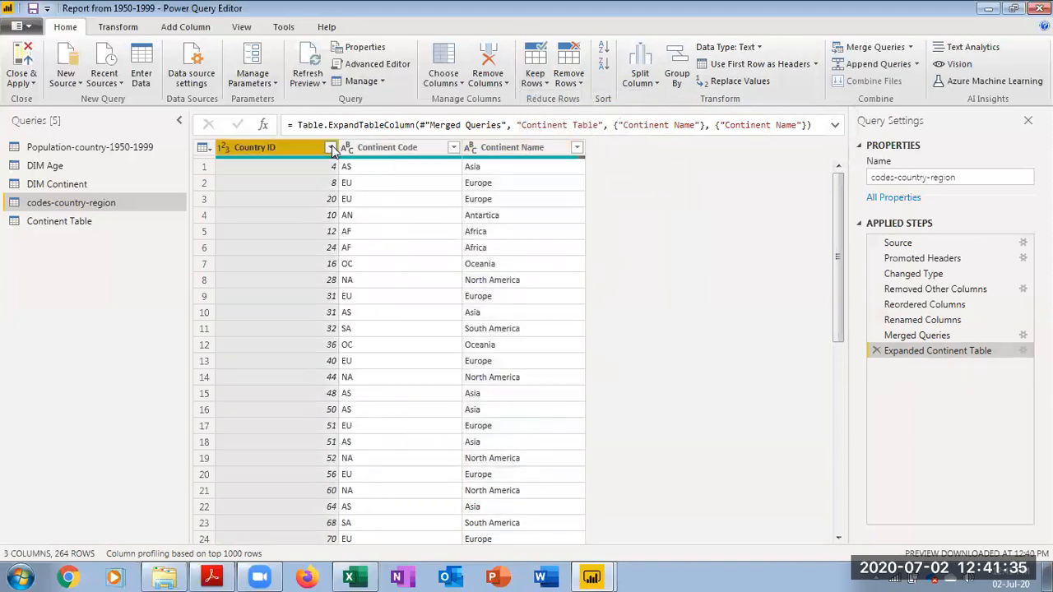
Step: Filter out the null values in Country ID and check that Continent Name's value list contains no null entry
left_click(331, 149)
left_click(113, 324)
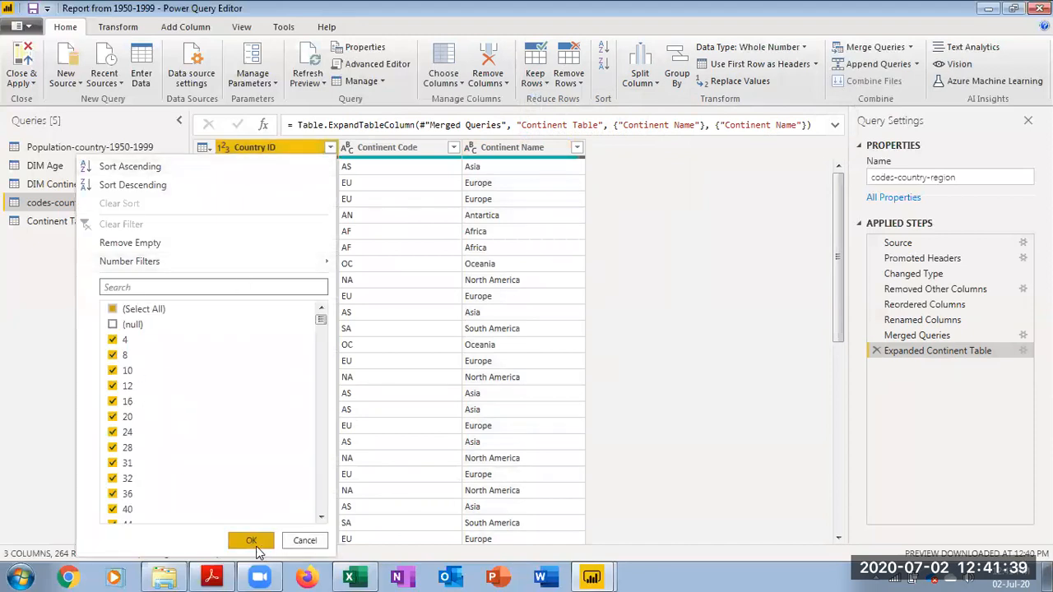
left_click(264, 544)
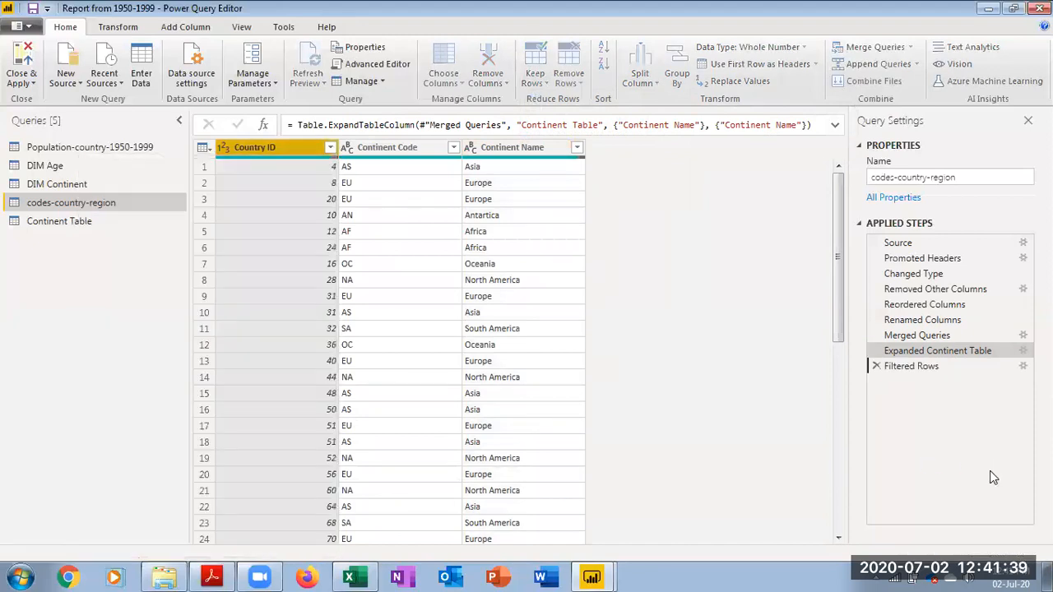
left_click(578, 148)
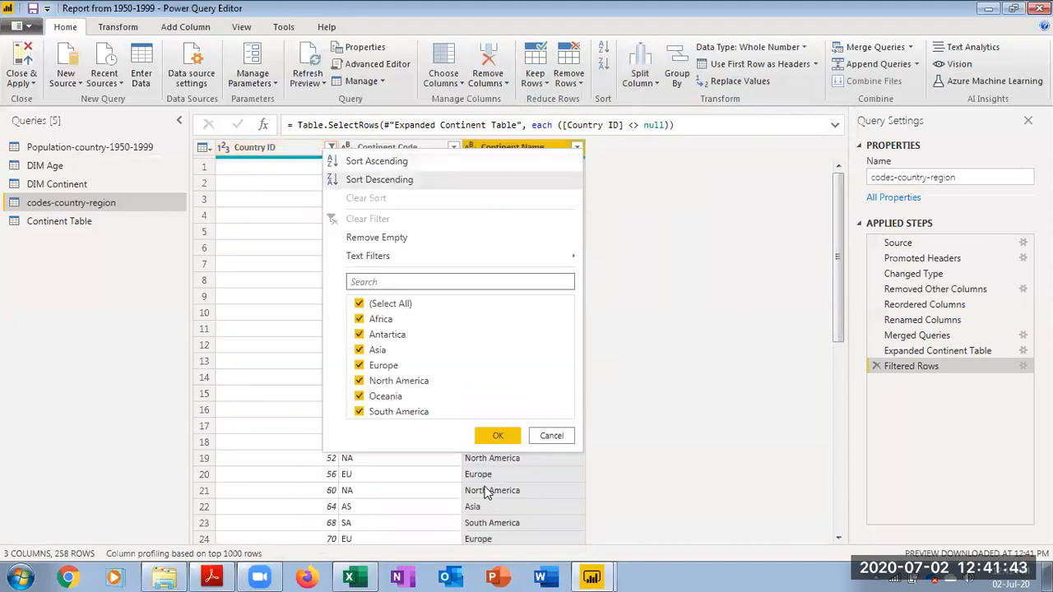
left_click(498, 435)
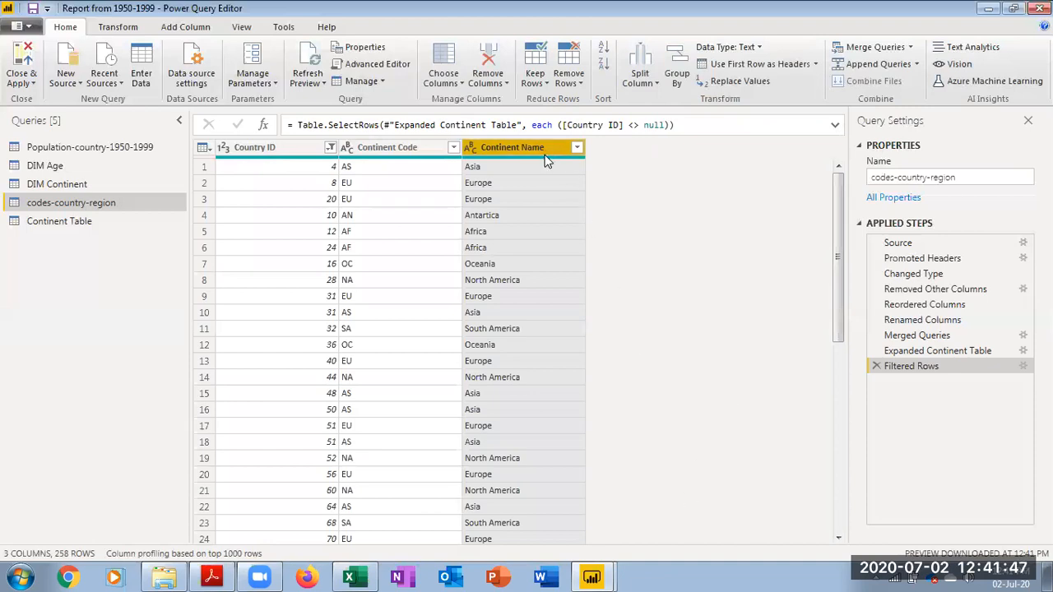
Step: Merge the DIM Continent query with codes-country-region, matching on Country ID with a Left Outer join
double_click(92, 189)
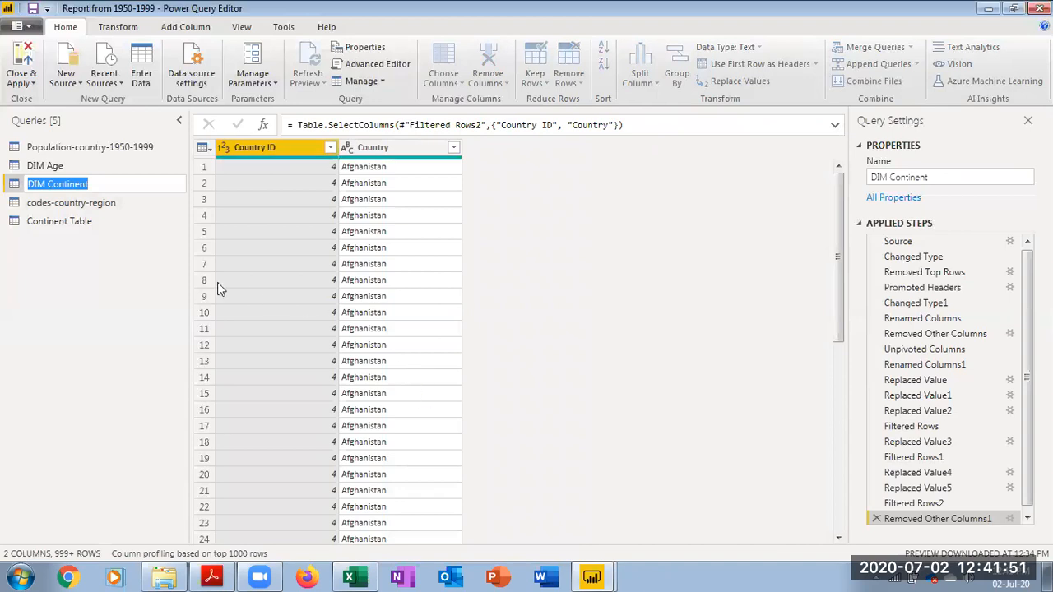
left_click(164, 277)
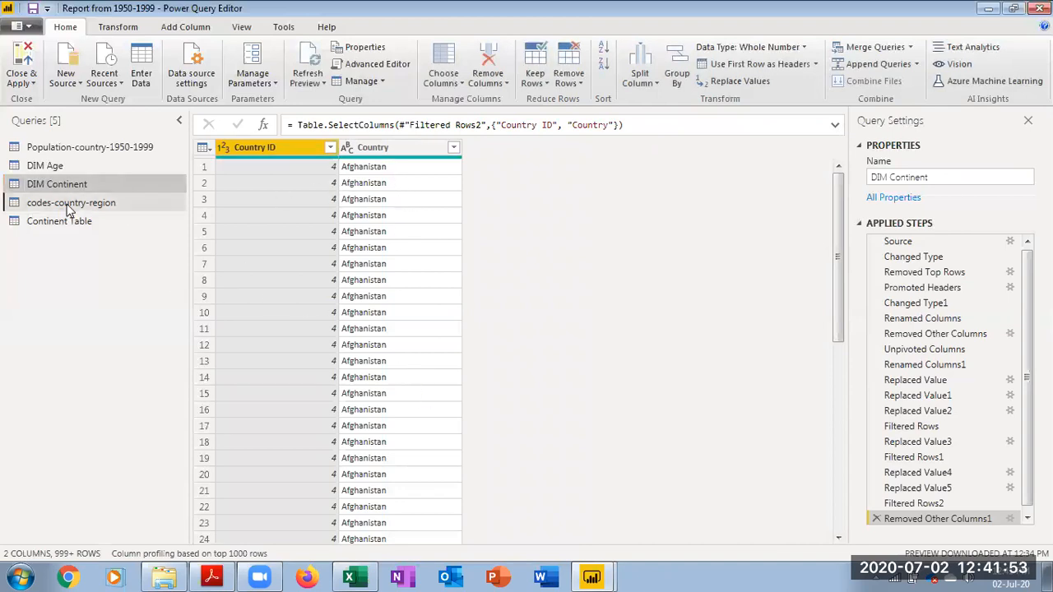
double_click(69, 205)
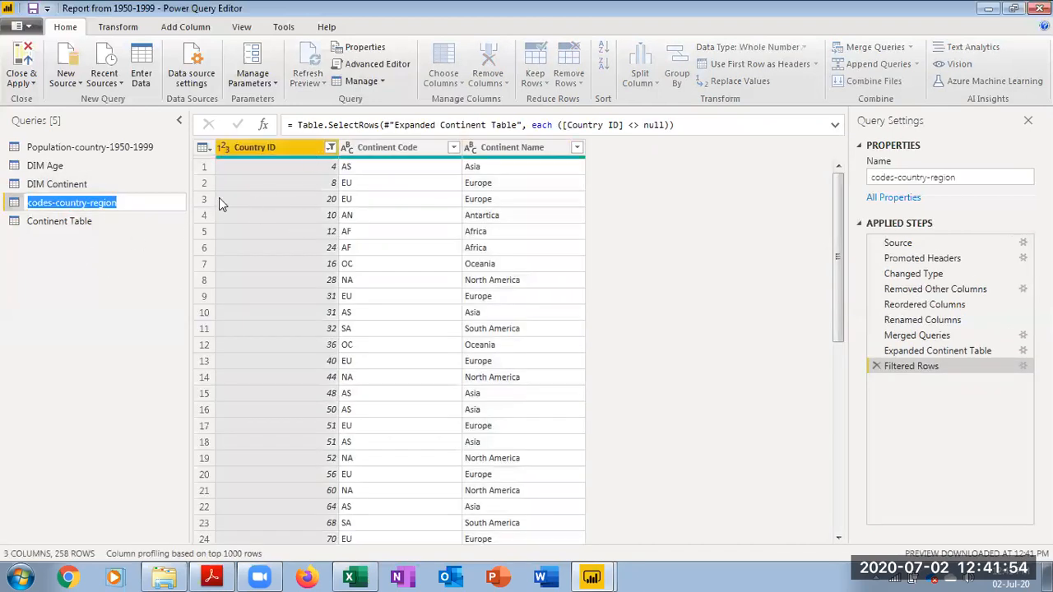
left_click(119, 186)
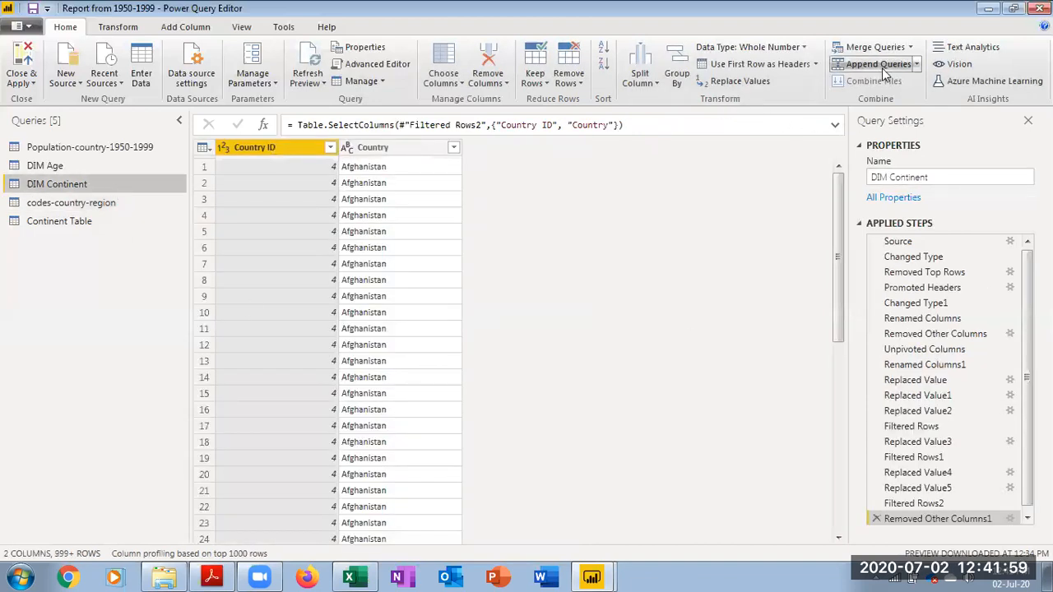
left_click(872, 47)
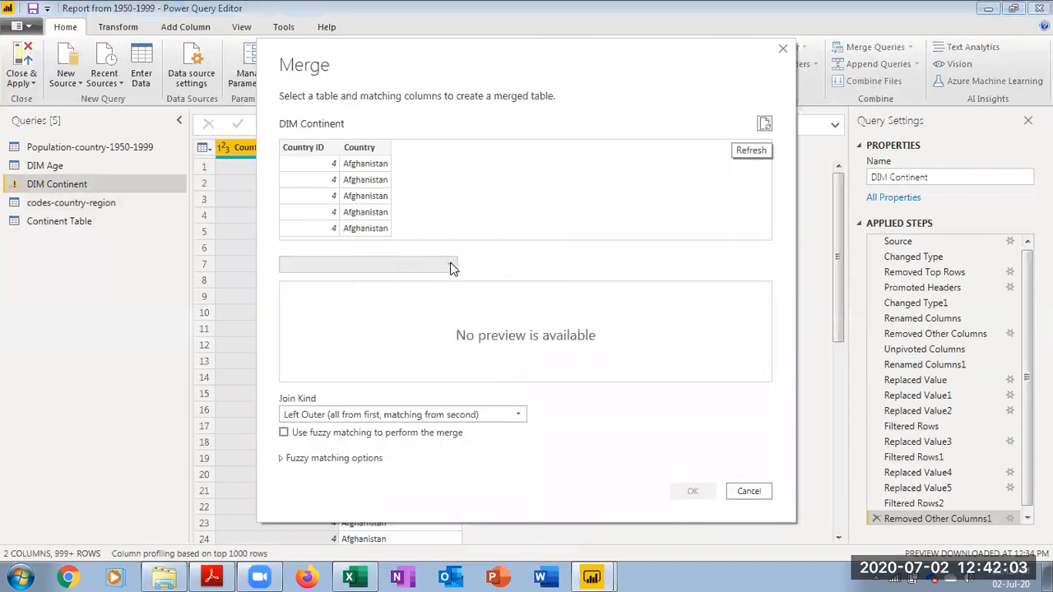
left_click(451, 265)
left_click(394, 343)
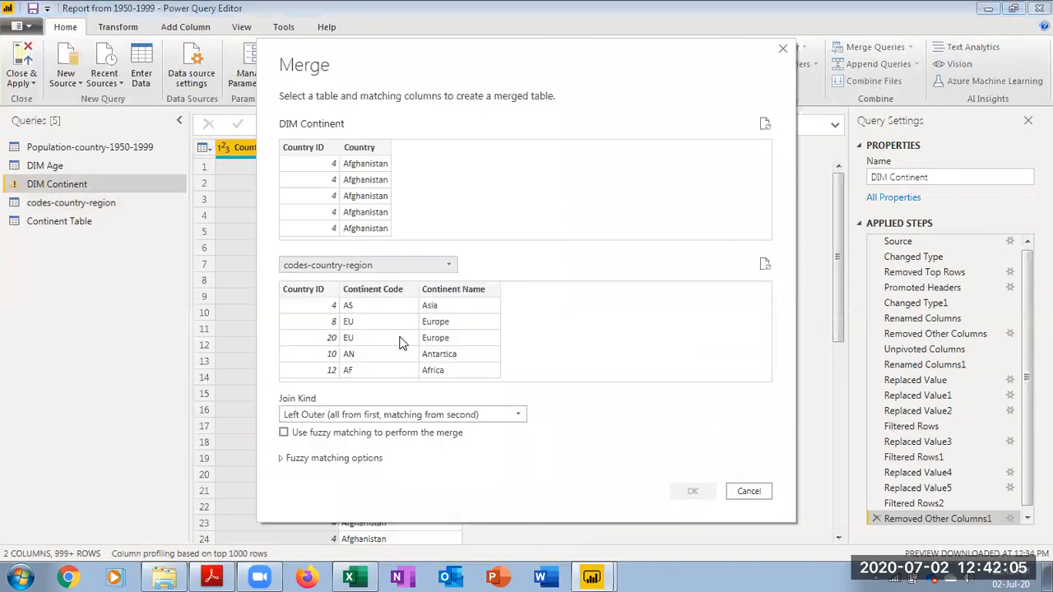
left_click(325, 289)
left_click(321, 156)
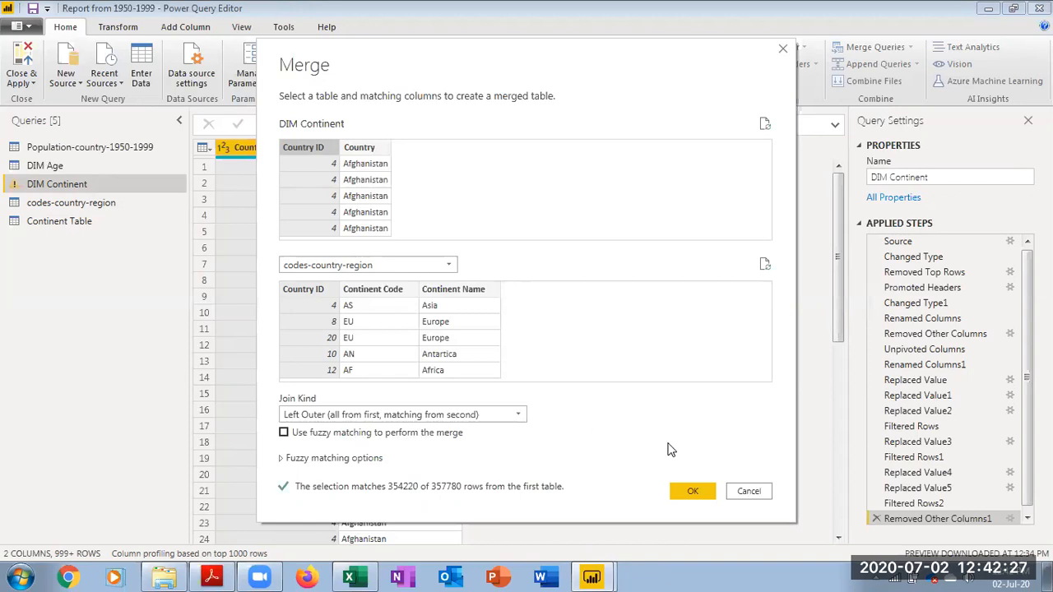
left_click(692, 492)
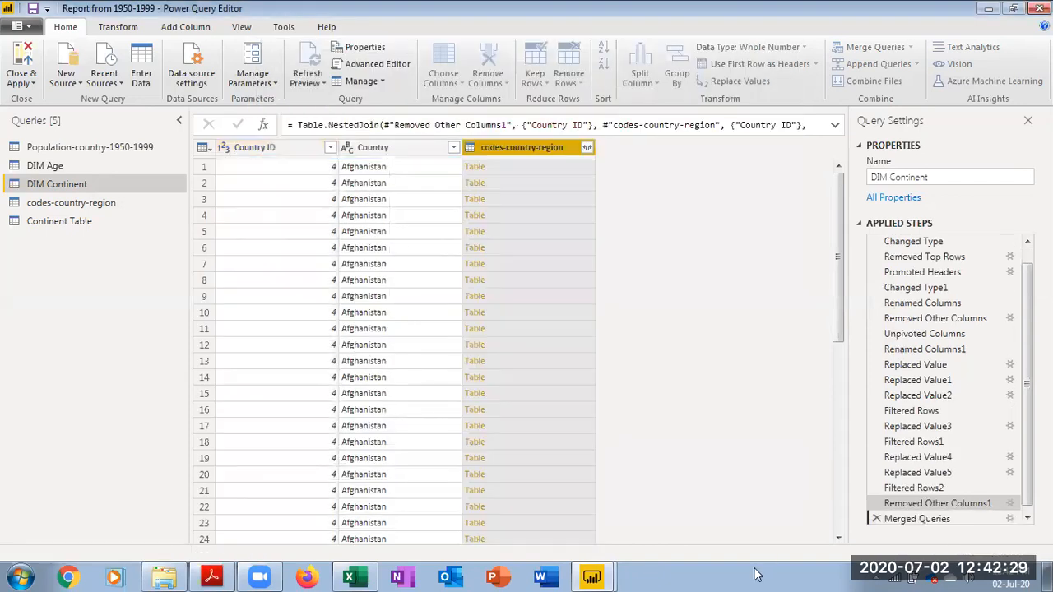
Step: Expand the merged codes-country-region column in DIM Continent to include only Continent Name
left_click(585, 148)
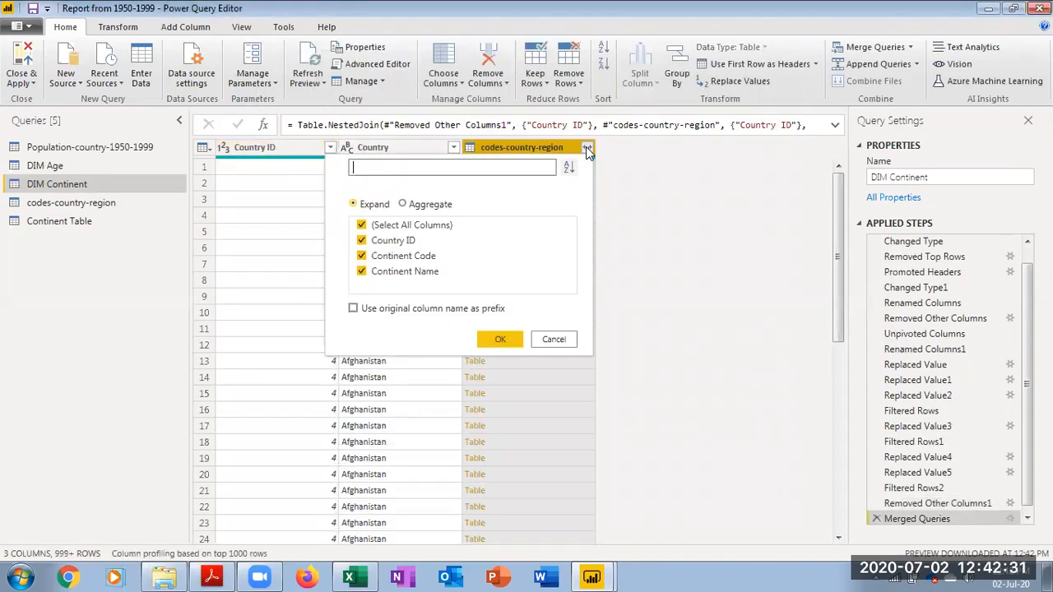
left_click(384, 241)
left_click(385, 257)
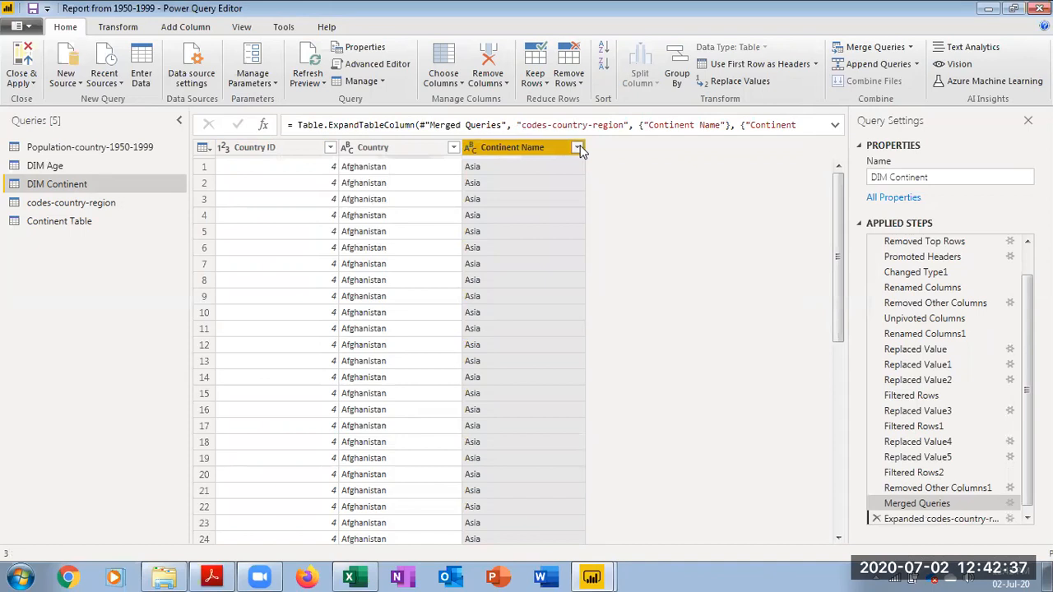
Step: Filter DIM Continent to the rows with a null Continent Name and examine which countries lack a continent
left_click(577, 148)
left_click(548, 423)
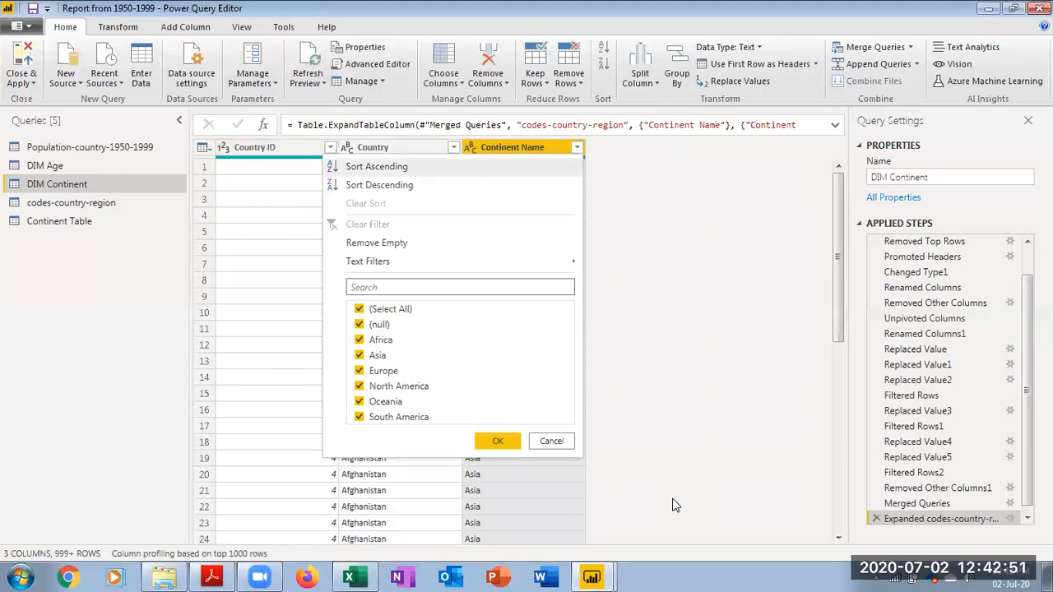
left_click(359, 309)
left_click(359, 324)
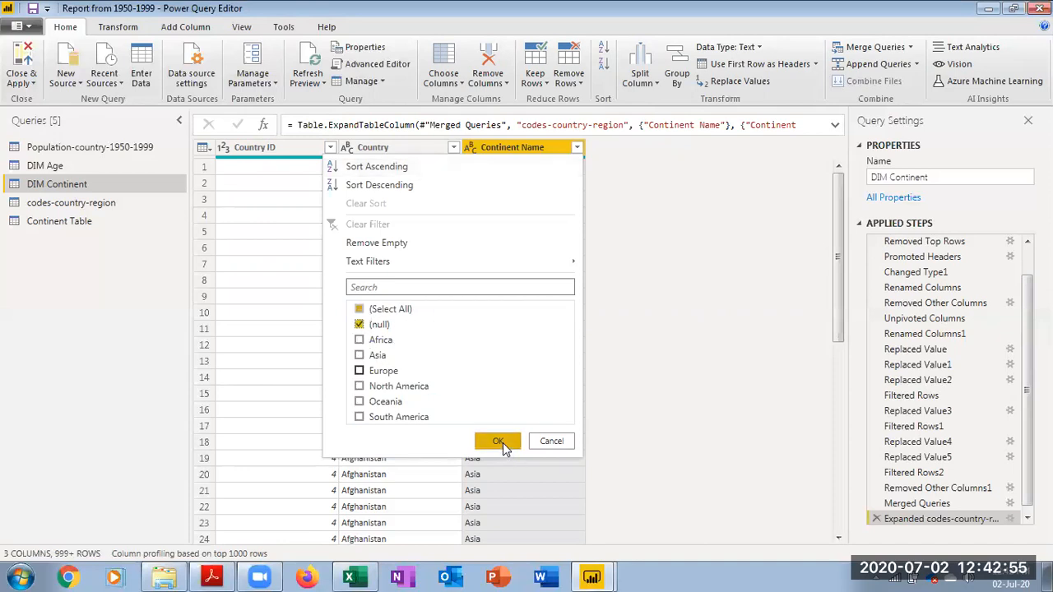
left_click(499, 442)
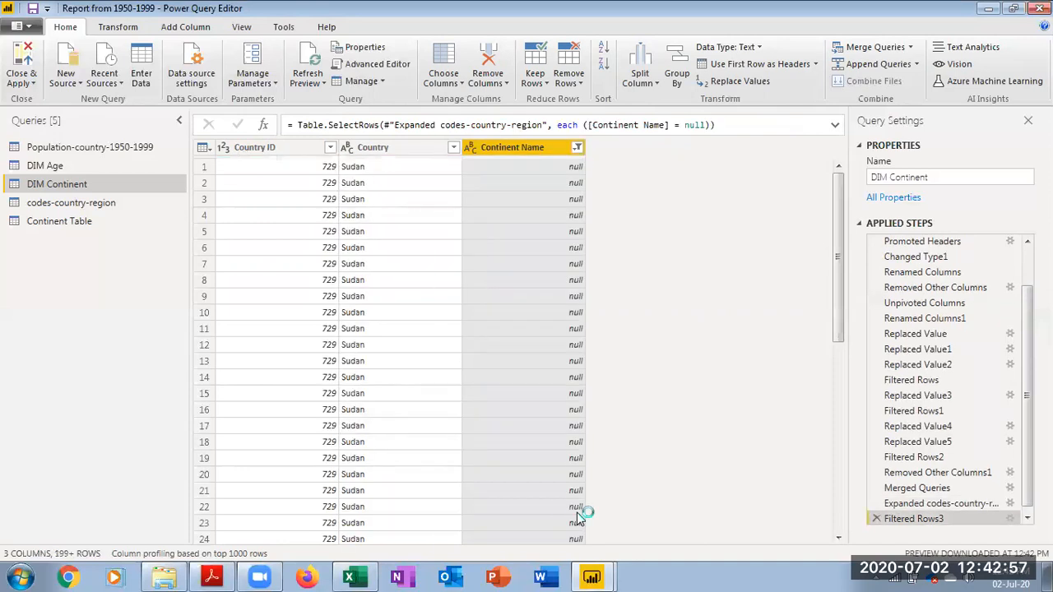
scroll(489, 337, "down", 8)
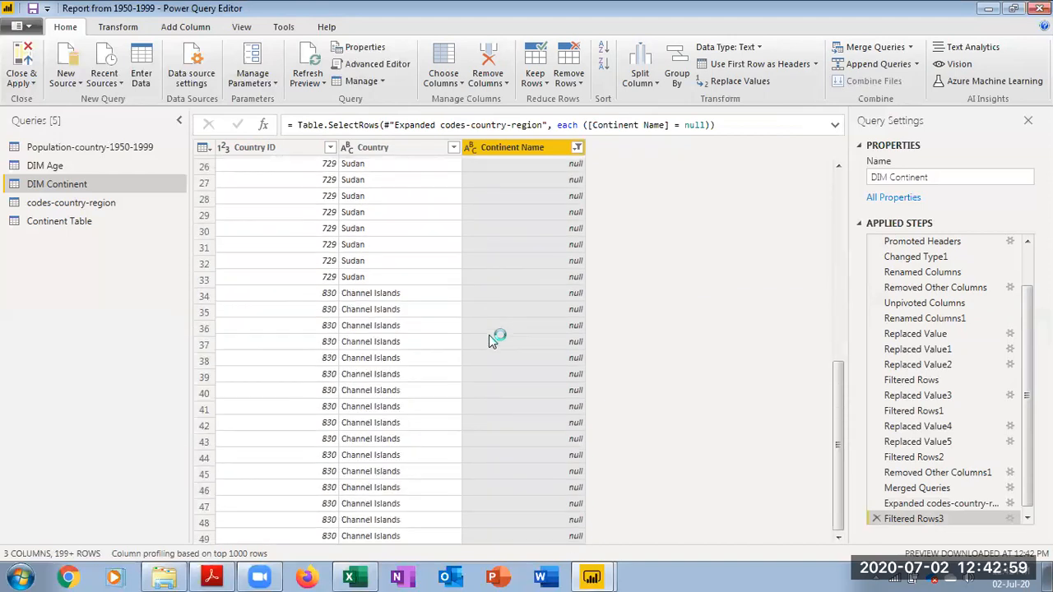
scroll(489, 335, "up", 8)
scroll(489, 335, "down", 8)
scroll(489, 335, "up", 8)
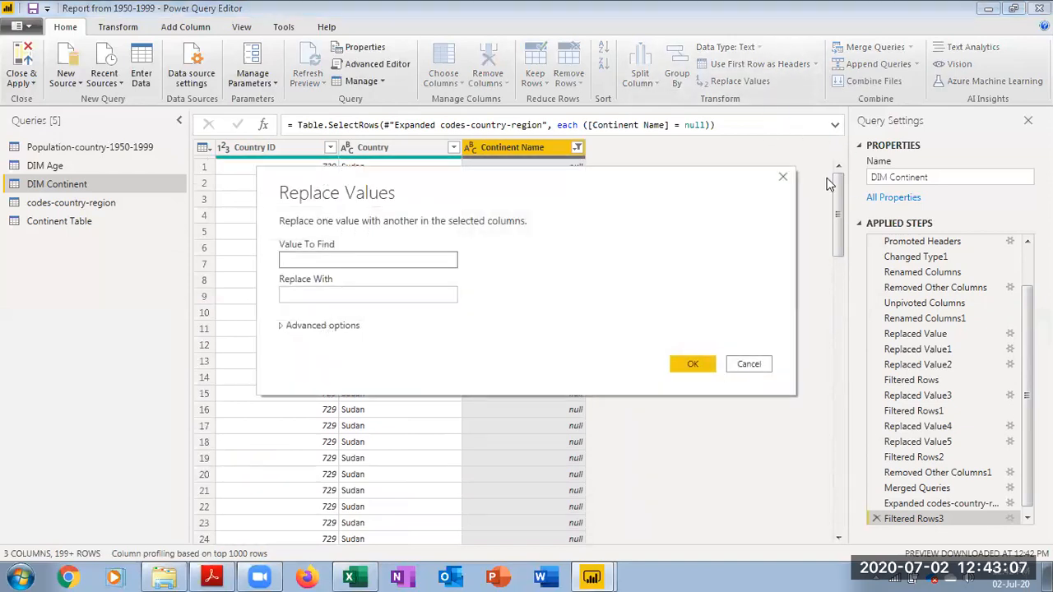
Step: Replace null with Africa in the Continent Name column of the filtered rows
type("null")
key("Tab")
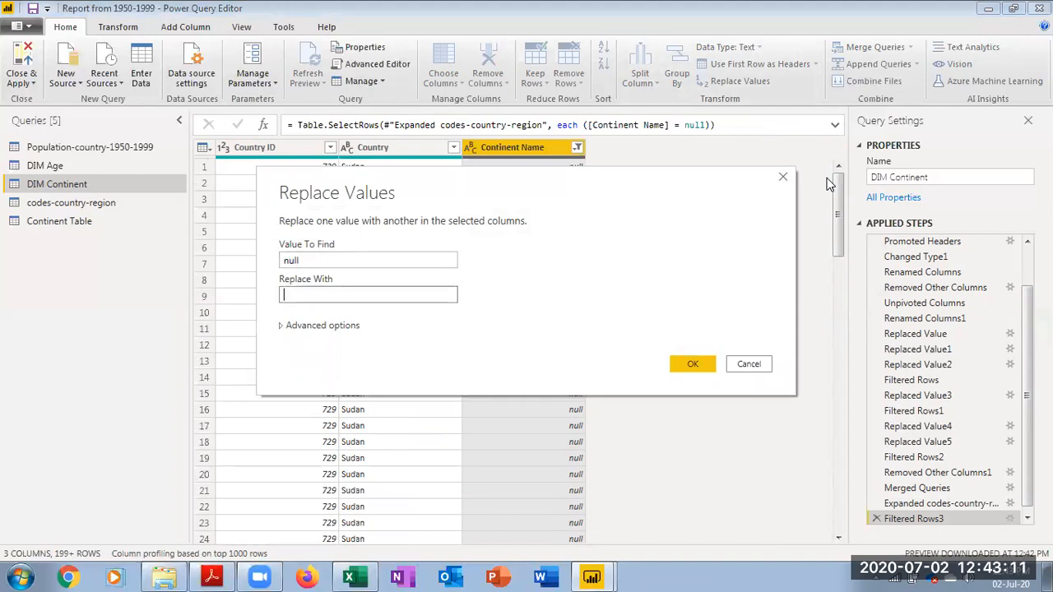
type("Africa")
left_click(686, 366)
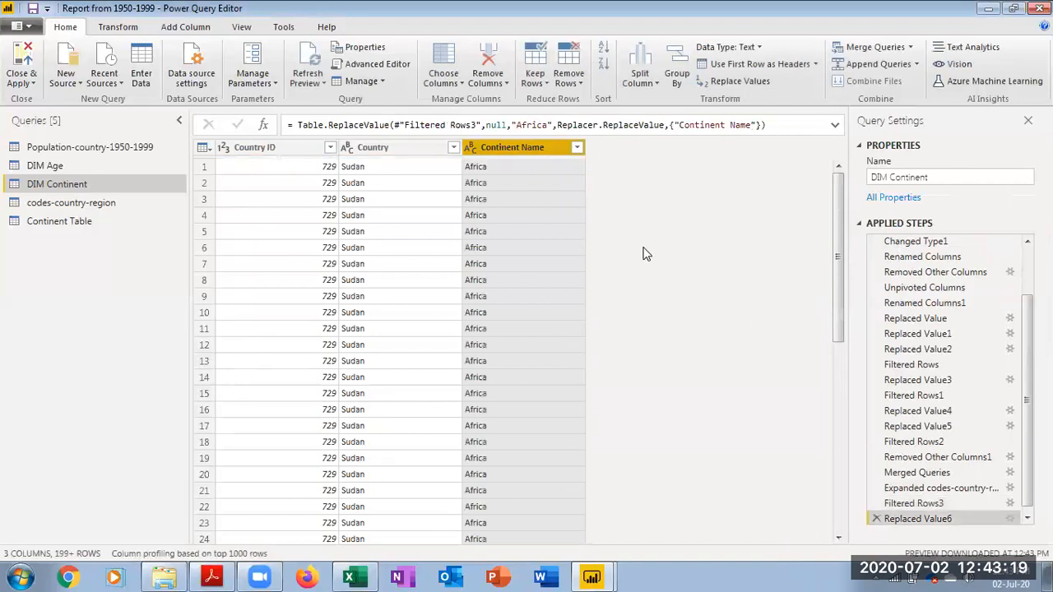
Step: Check the full Continent Name value list, and delete the Africa replacement step and the null filter step
left_click(577, 148)
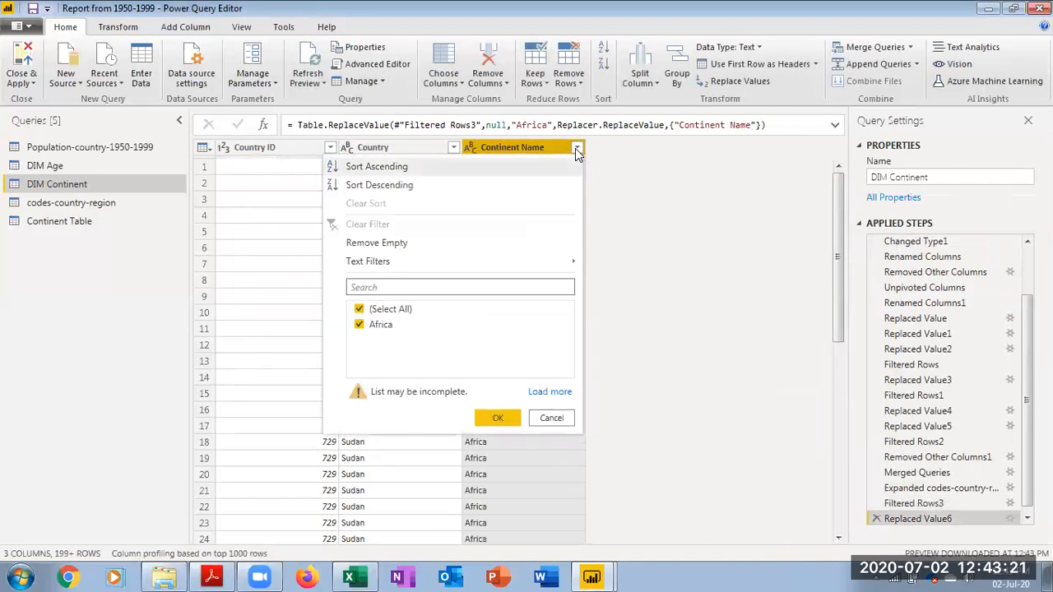
left_click(551, 417)
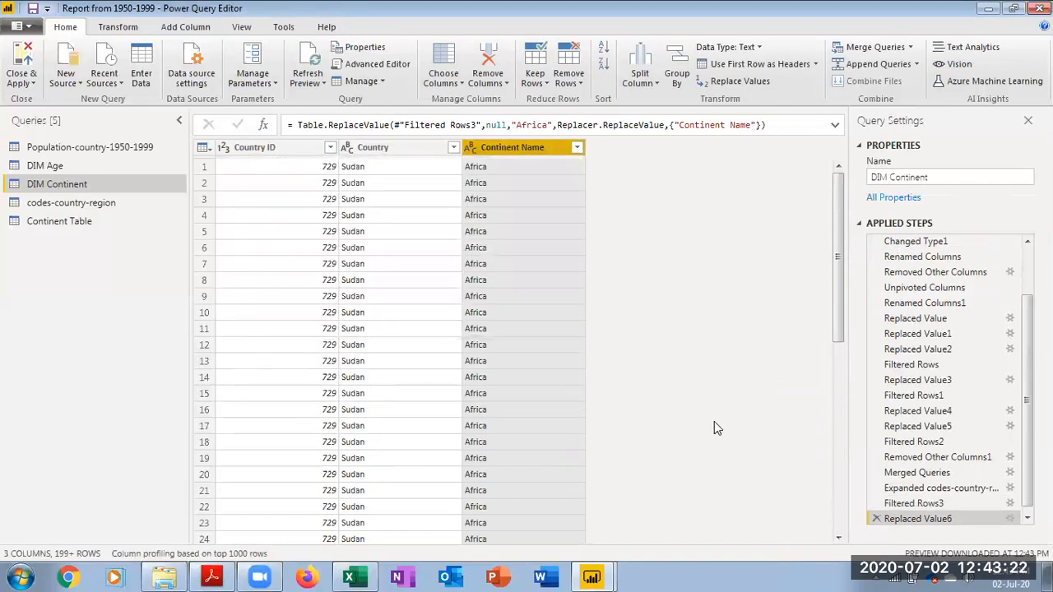
left_click(578, 148)
left_click(544, 393)
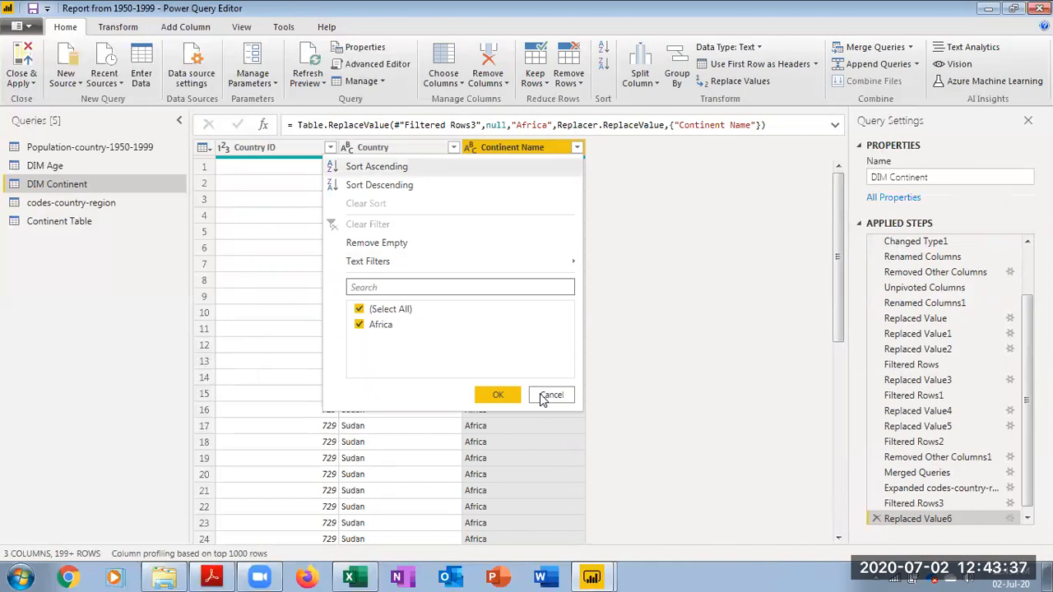
left_click(546, 395)
left_click(876, 518)
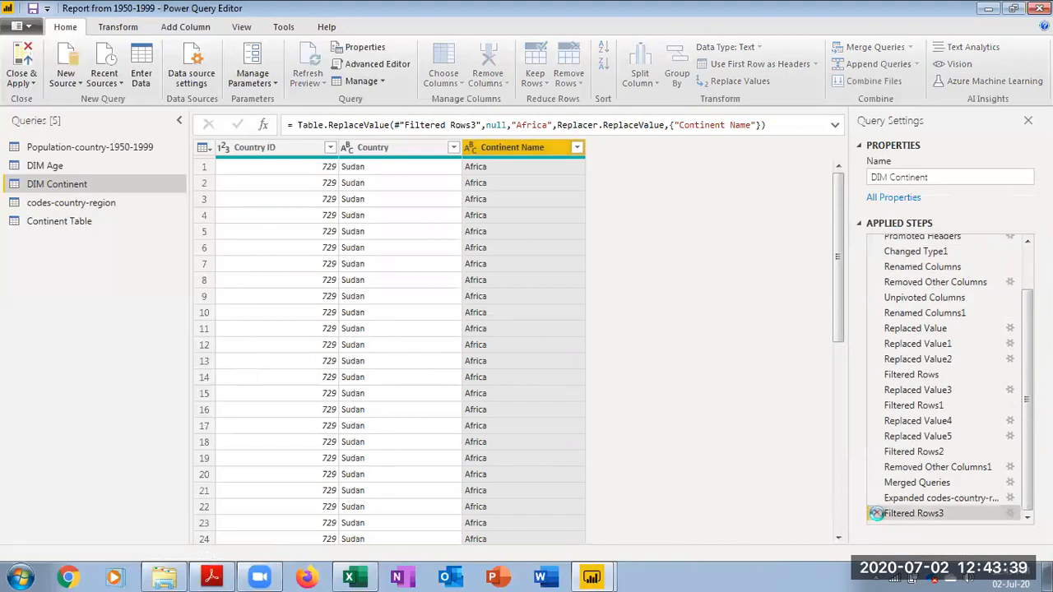
left_click(876, 513)
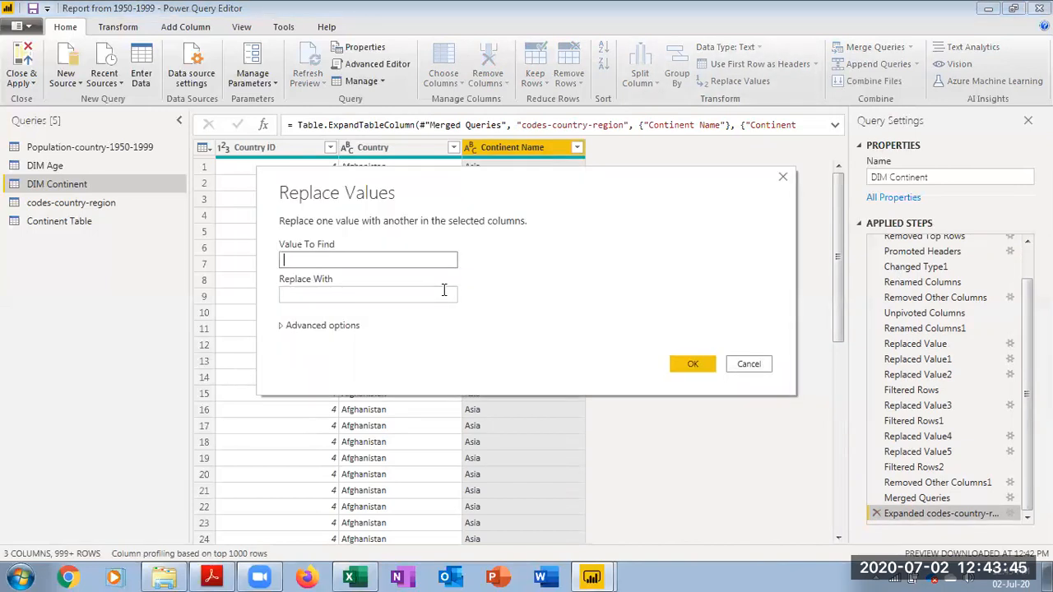
Step: Replace null with Africa across the unfiltered Continent Name column, and load its full value list with all continents kept selected
type("Africa")
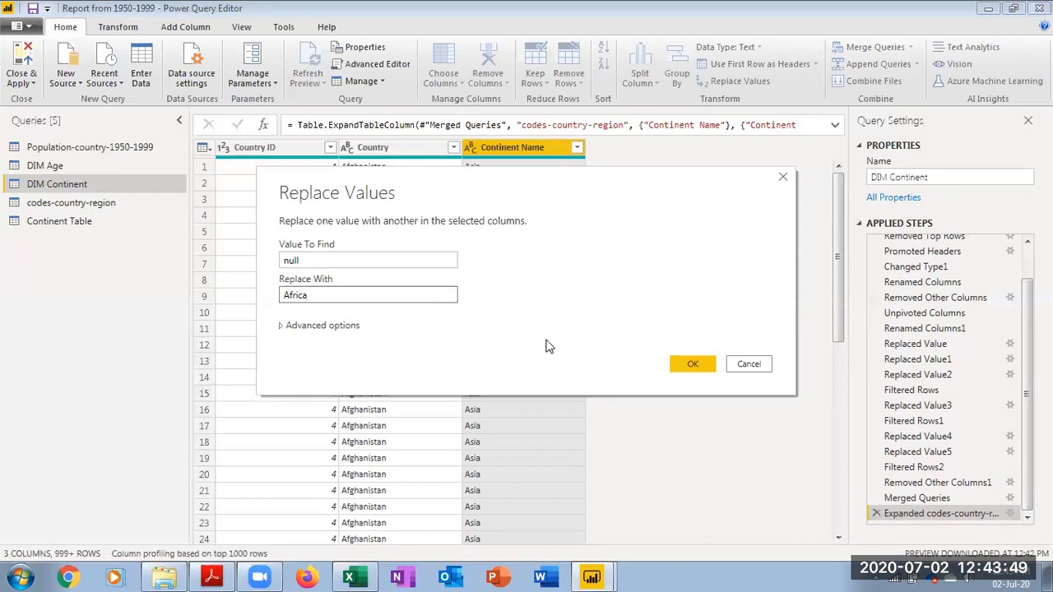
left_click(688, 362)
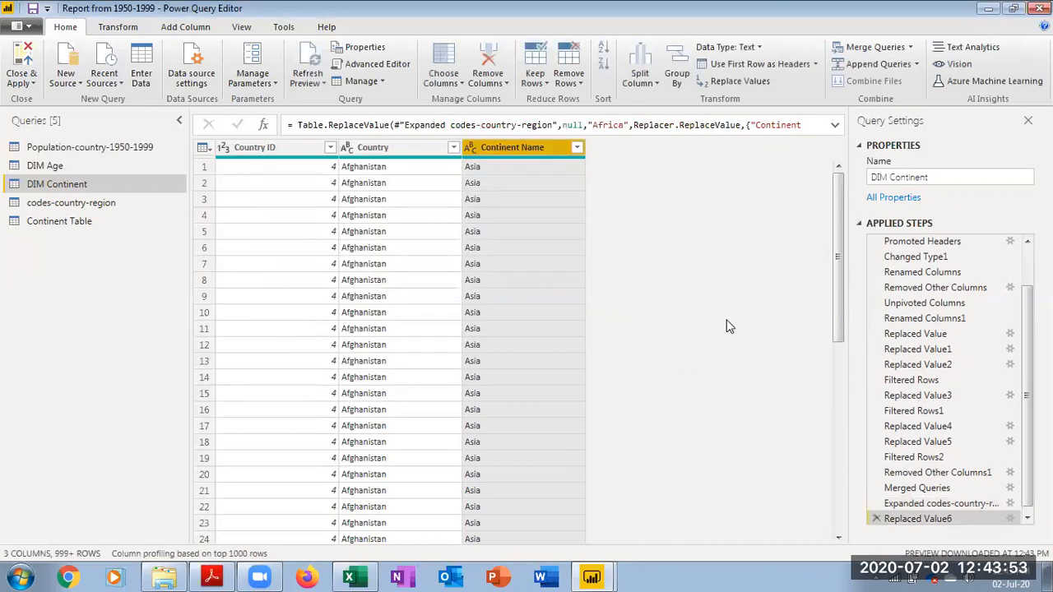
left_click(577, 148)
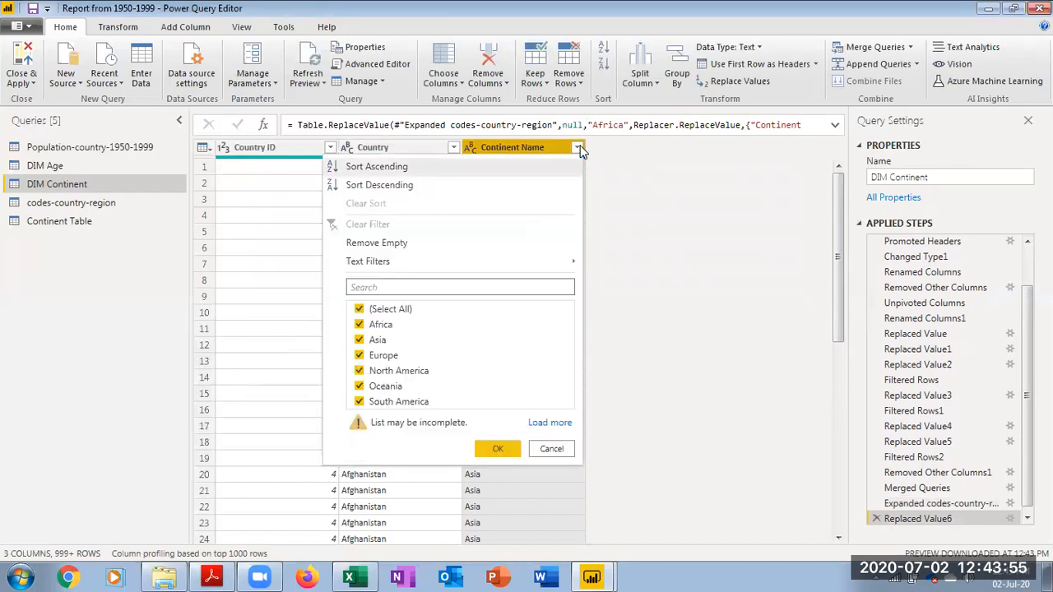
left_click(555, 423)
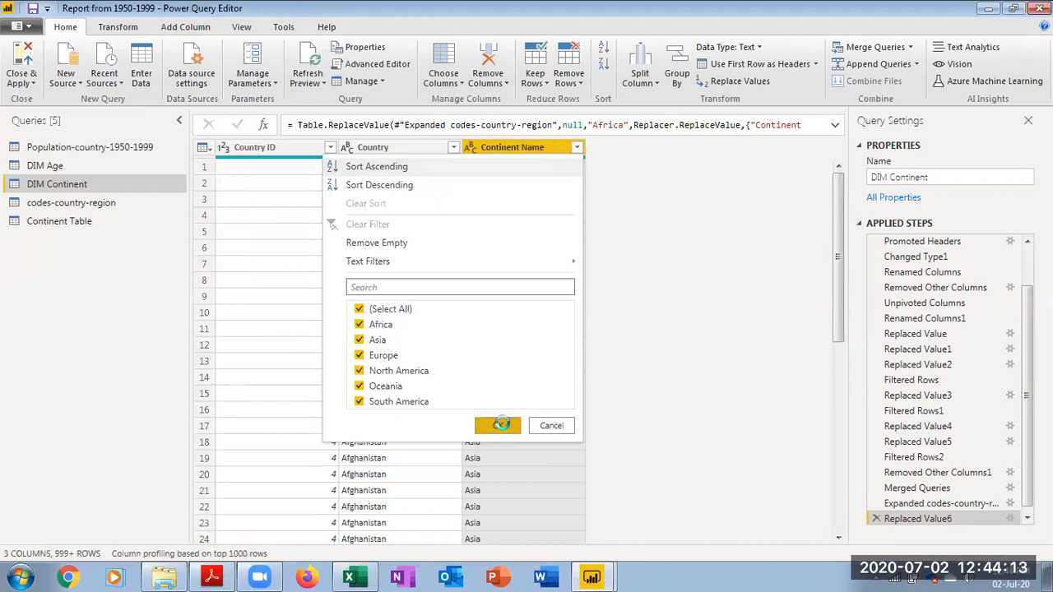
left_click(499, 425)
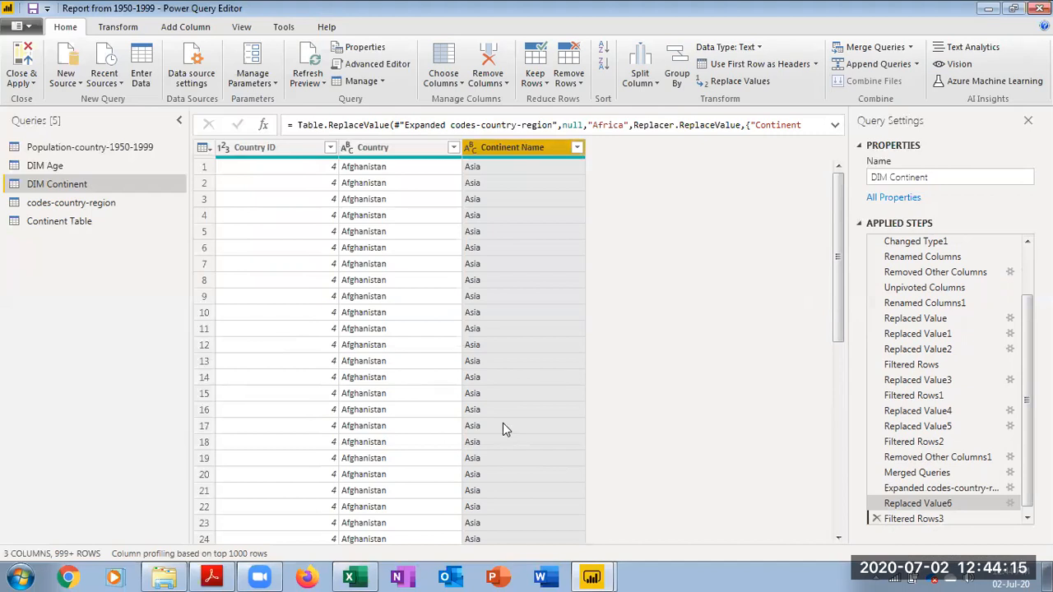
Step: Switch to Adobe Acrobat Reader to review the star schema slide's tables and fields, and return to Power Query Editor
left_click(209, 576)
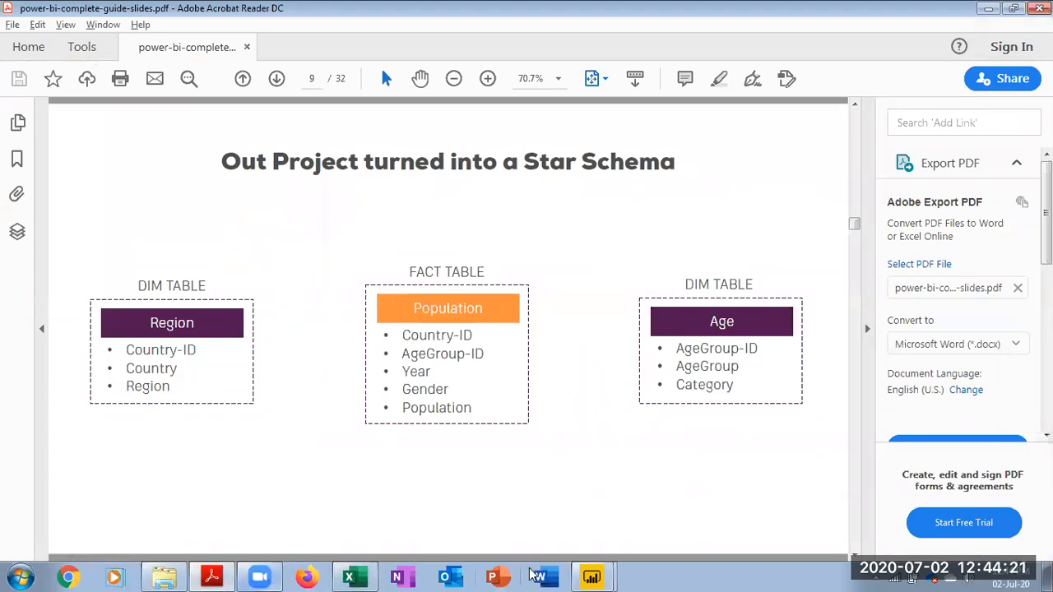
mouse_move(592, 575)
left_click(606, 544)
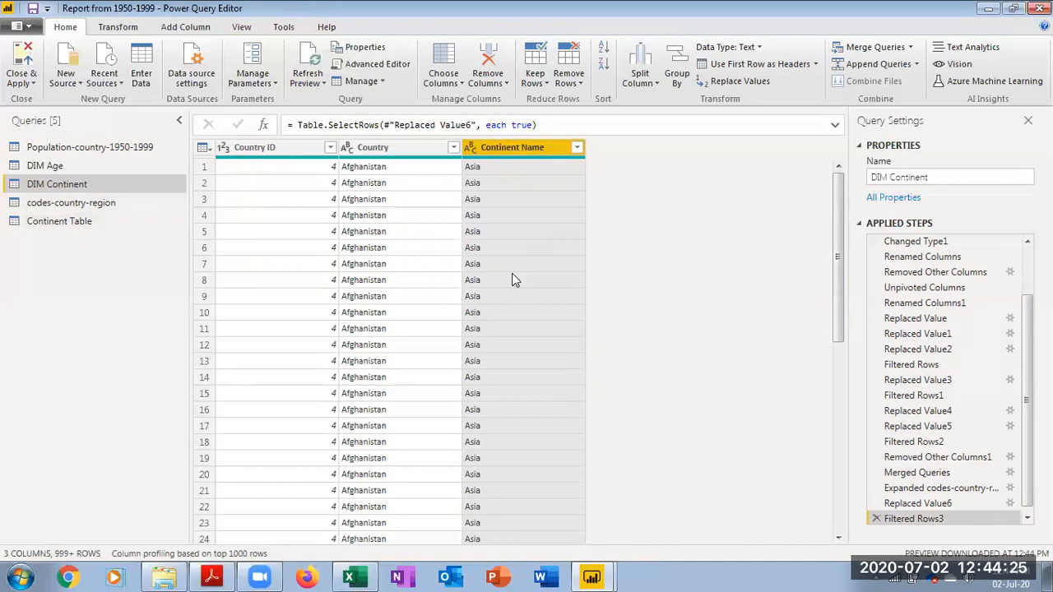
Step: Disable loading for the codes-country-region and Continent Table queries, and close the editor while applying the changes
left_click(131, 206)
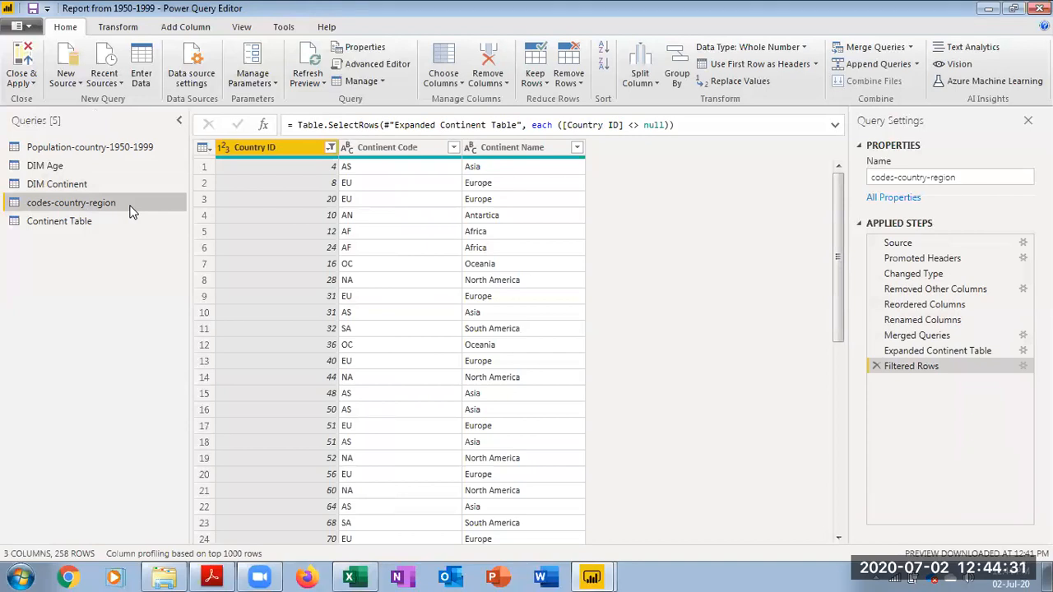
right_click(130, 207)
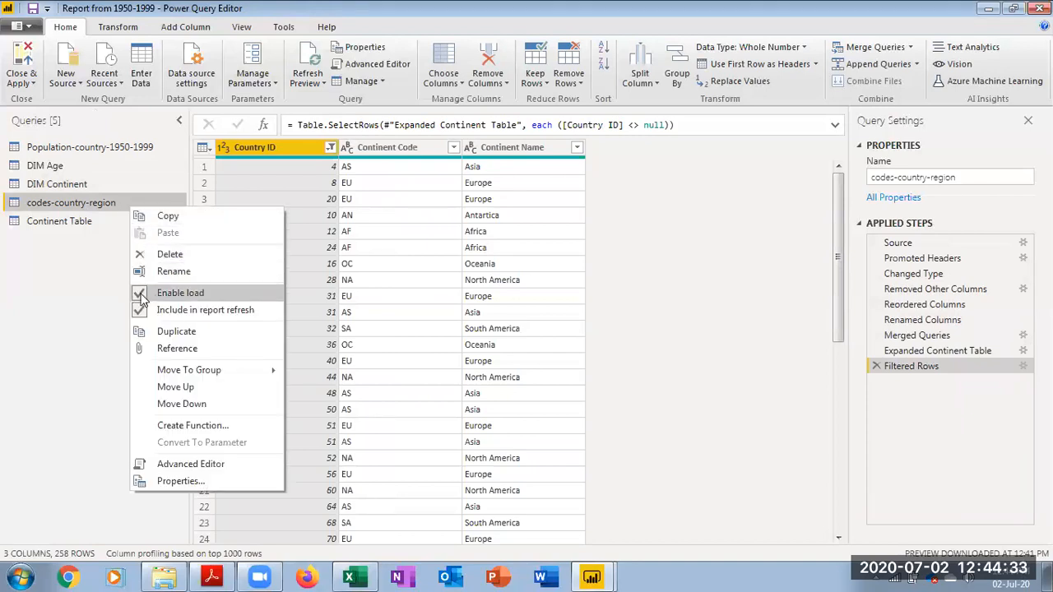
left_click(141, 296)
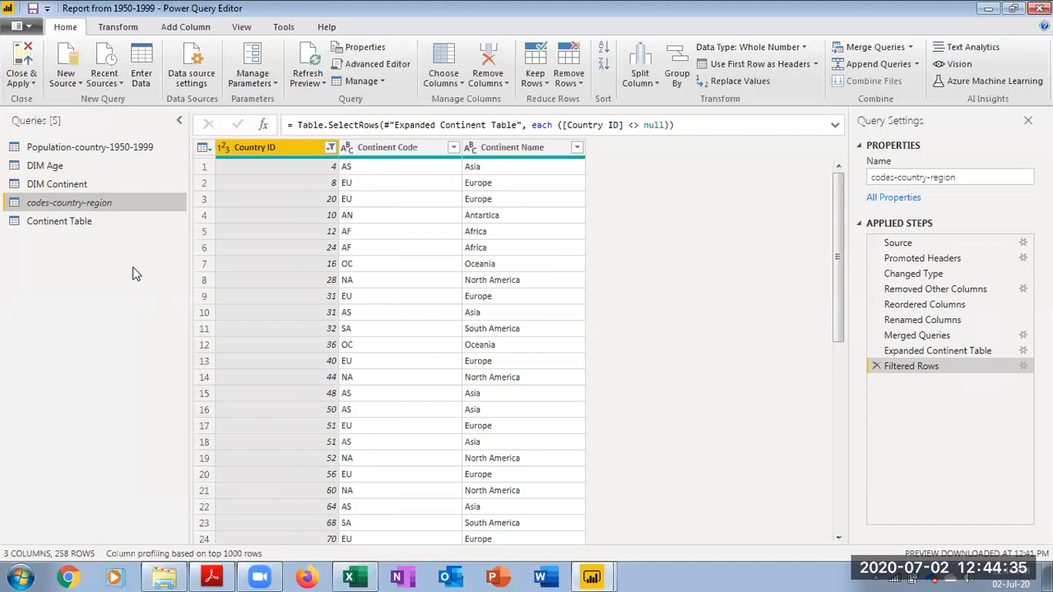
right_click(85, 218)
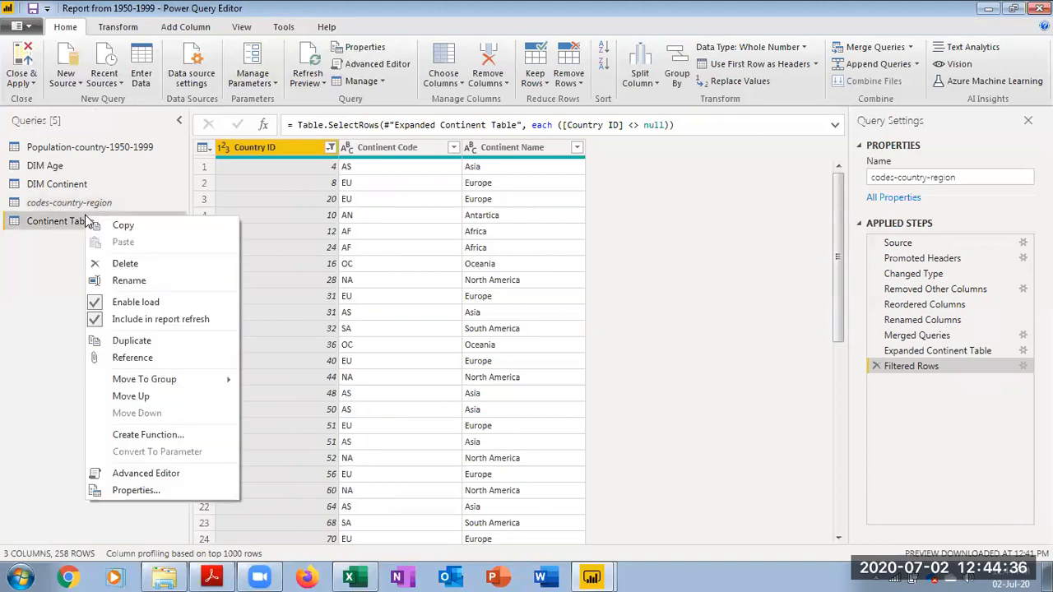
left_click(115, 302)
left_click(25, 78)
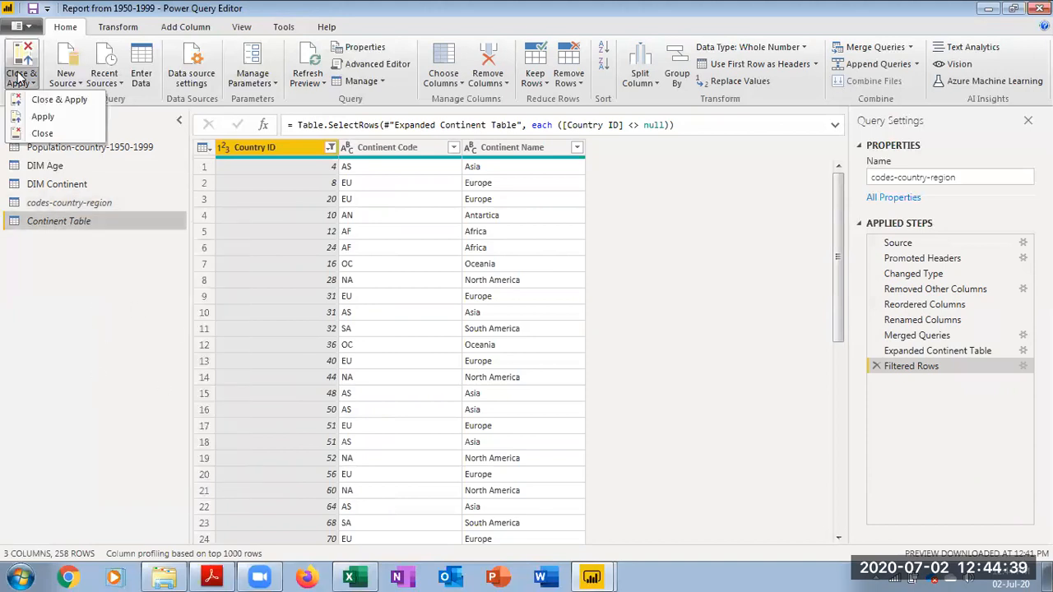
left_click(45, 104)
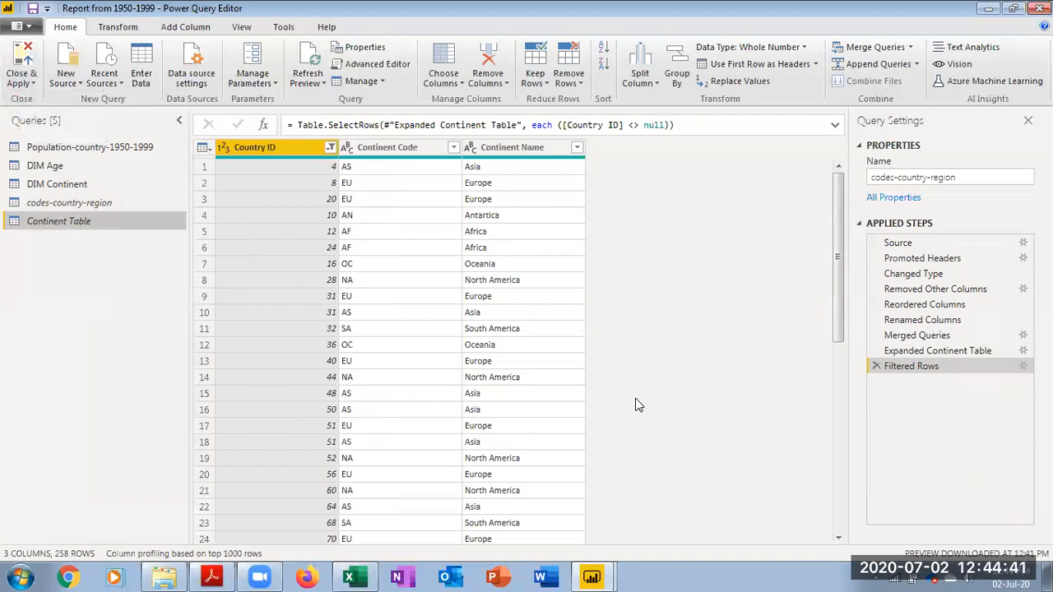
Step: Switch to Adobe Acrobat Reader to view the star schema slide, and switch to the Power BI Desktop report window
key("alt+Tab")
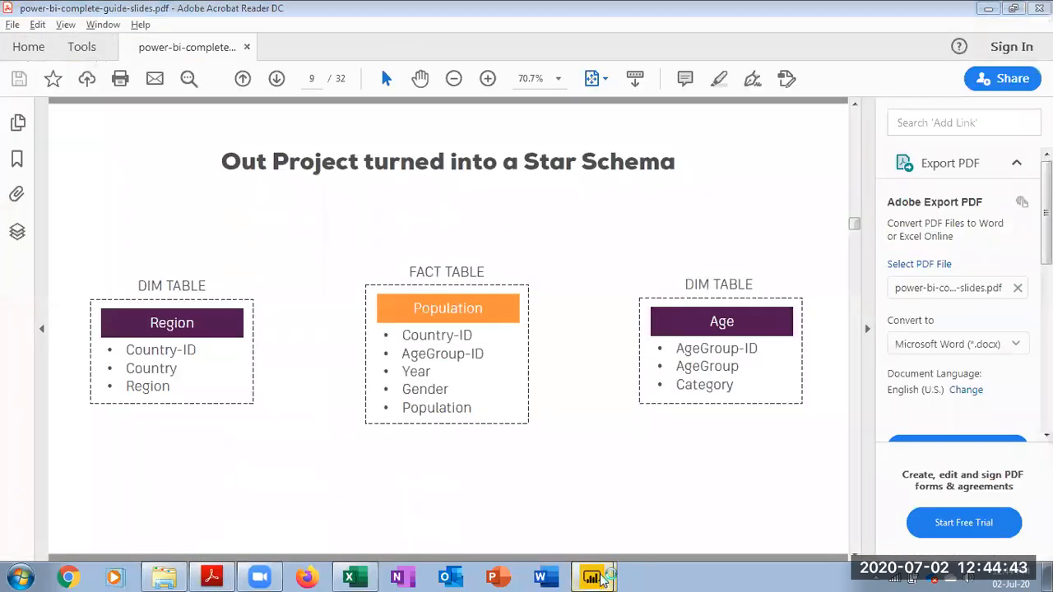
mouse_move(592, 575)
left_click(608, 534)
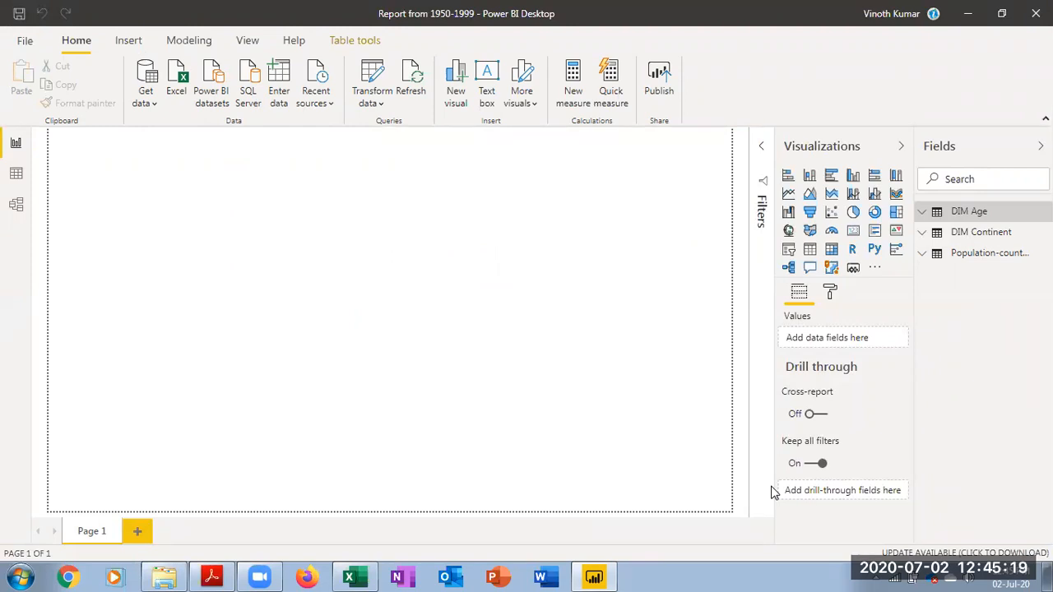
Step: Add three more report pages, up to Page 4, and return to Page 1
left_click(136, 532)
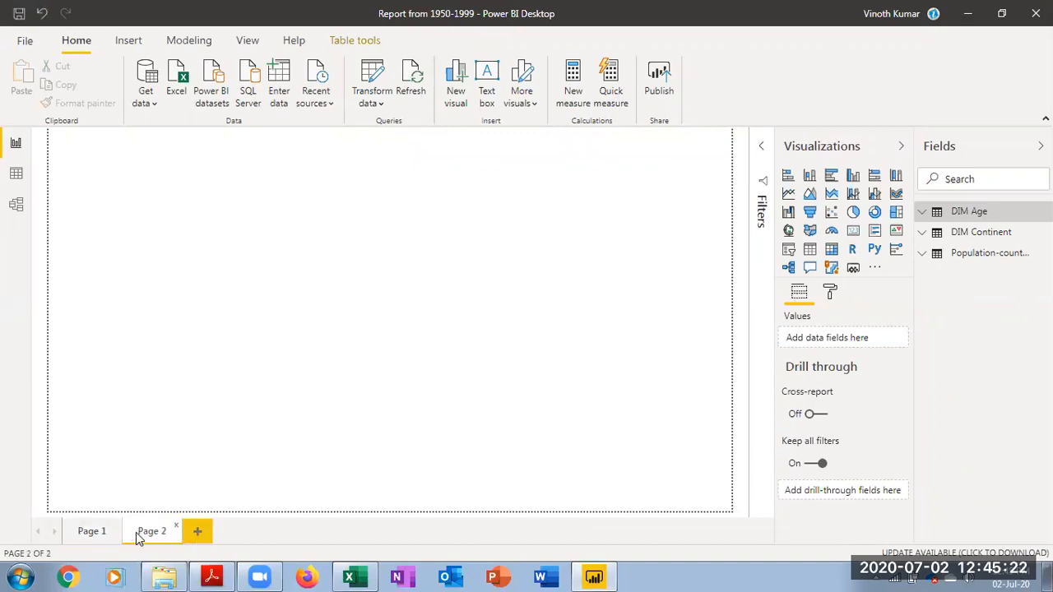
left_click(200, 532)
left_click(259, 532)
left_click(93, 532)
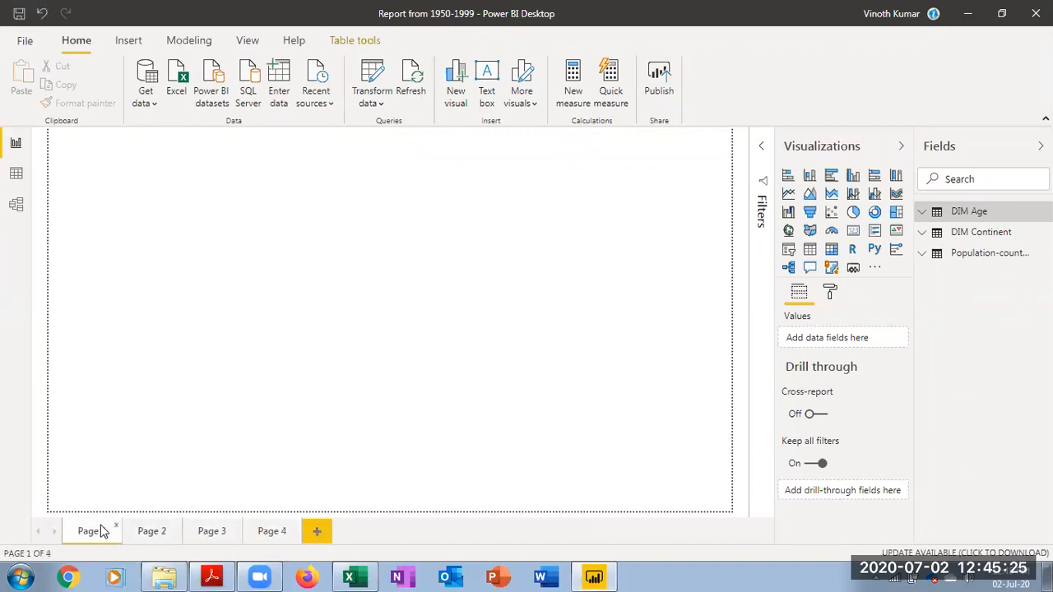
Step: Create a stacked column chart of Population by Country from the population table, and enlarge it to the full page height
left_click(921, 255)
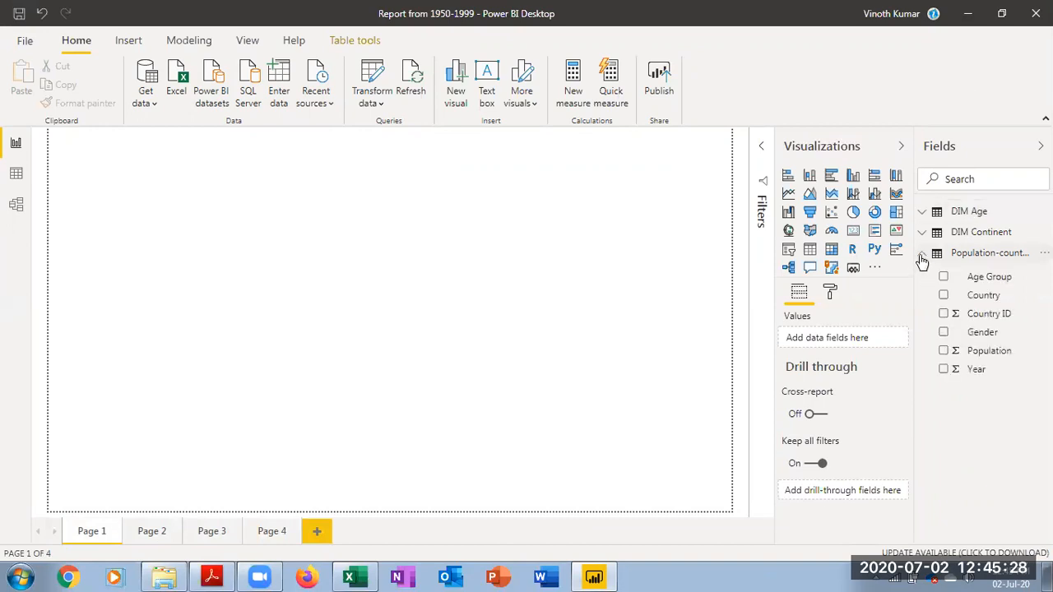
left_click(944, 296)
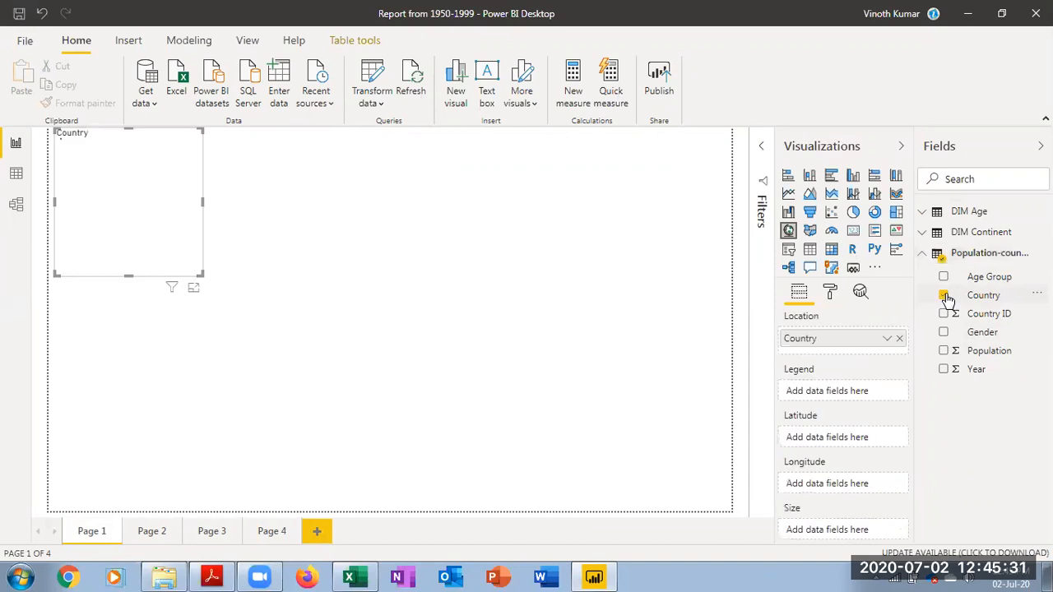
left_click(944, 352)
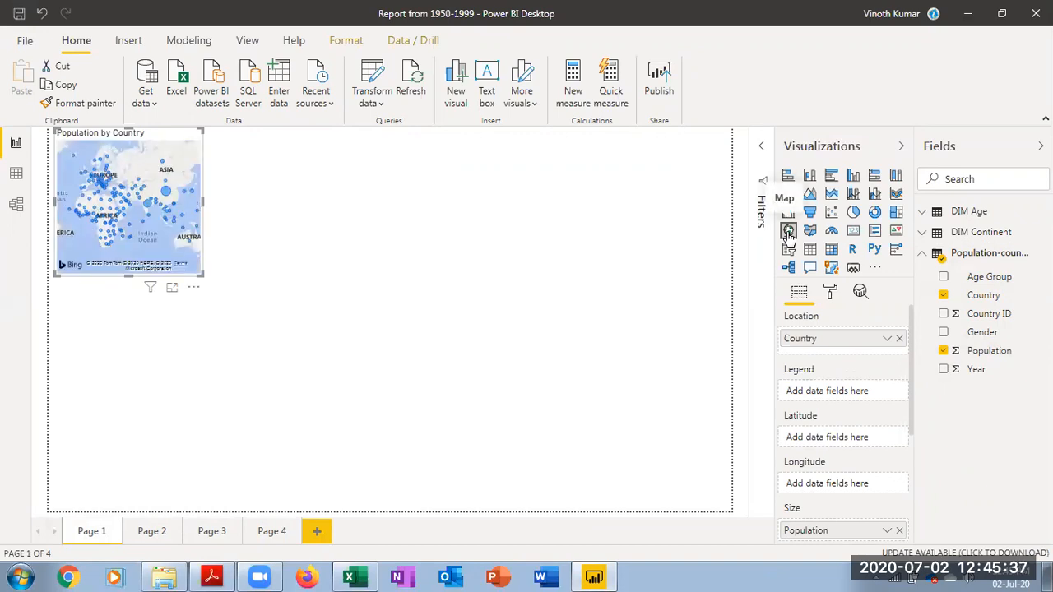
left_click(811, 177)
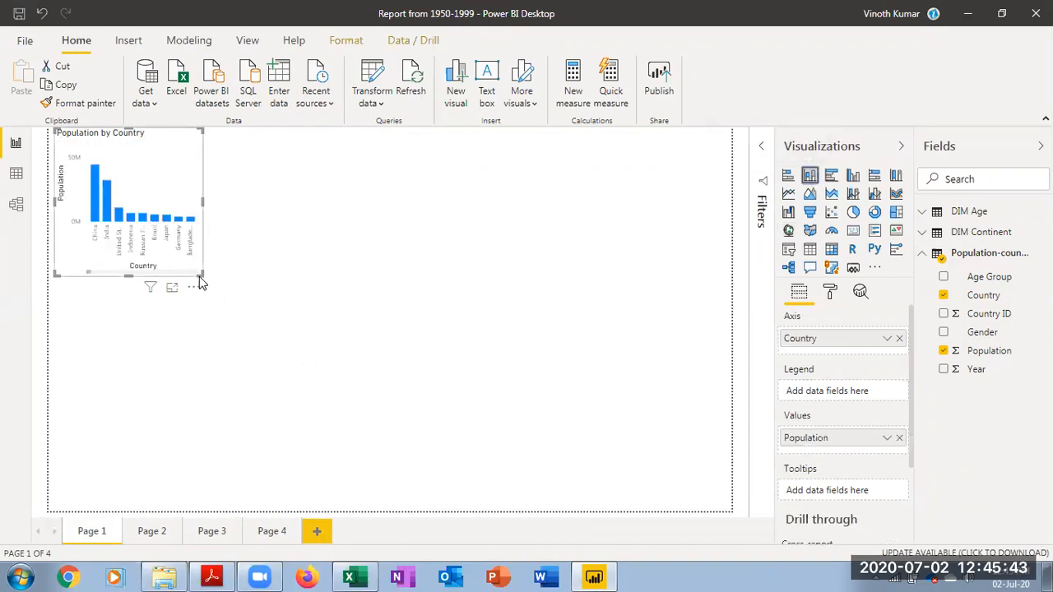
left_click_drag(204, 272, 474, 525)
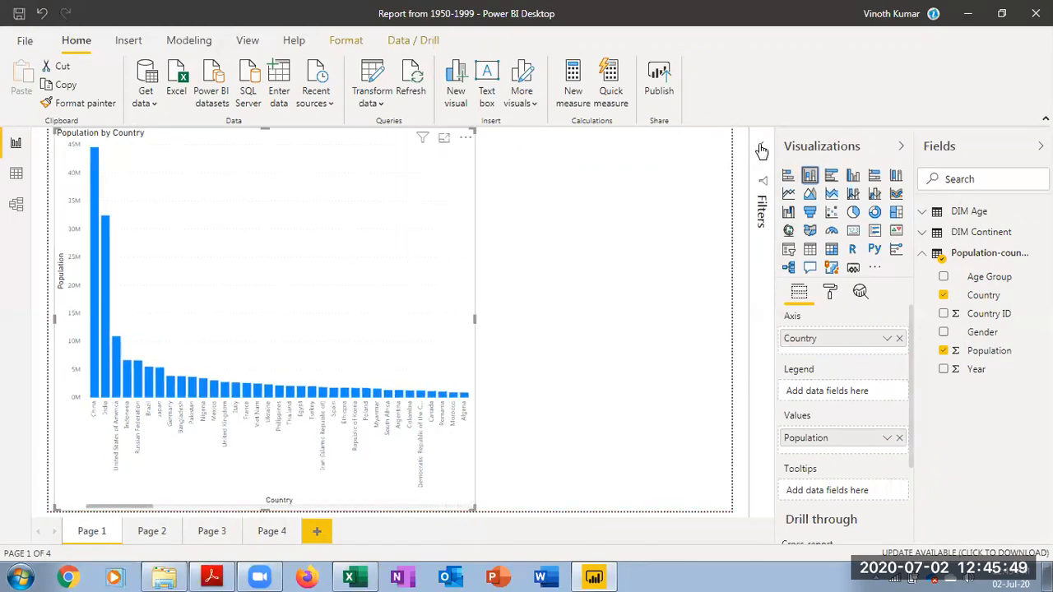
Step: Filter the chart's Country field with a Top N filter showing the top 10 by Population
left_click(761, 150)
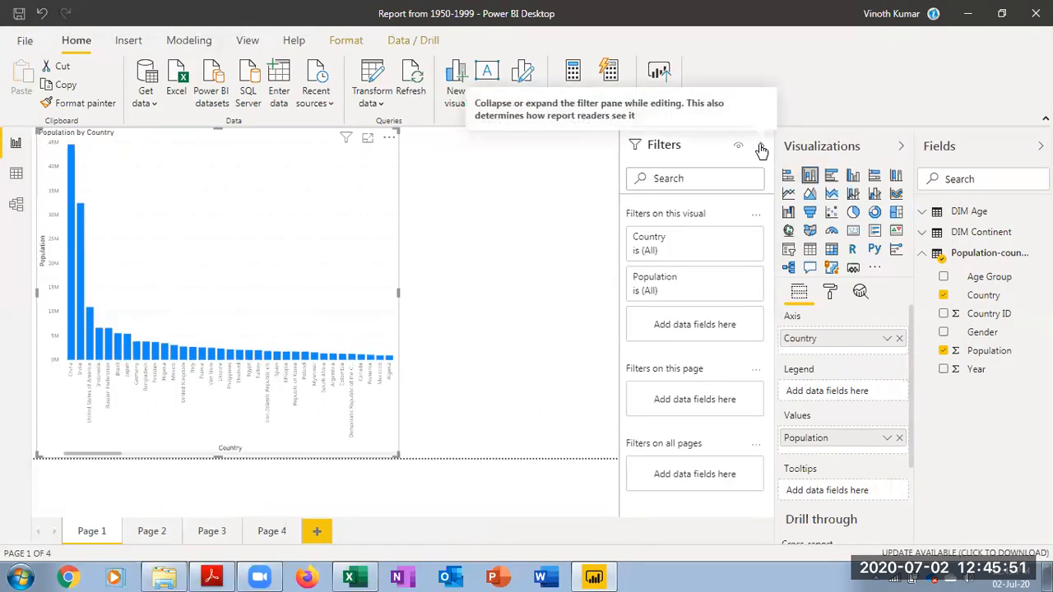
left_click(729, 239)
left_click(744, 292)
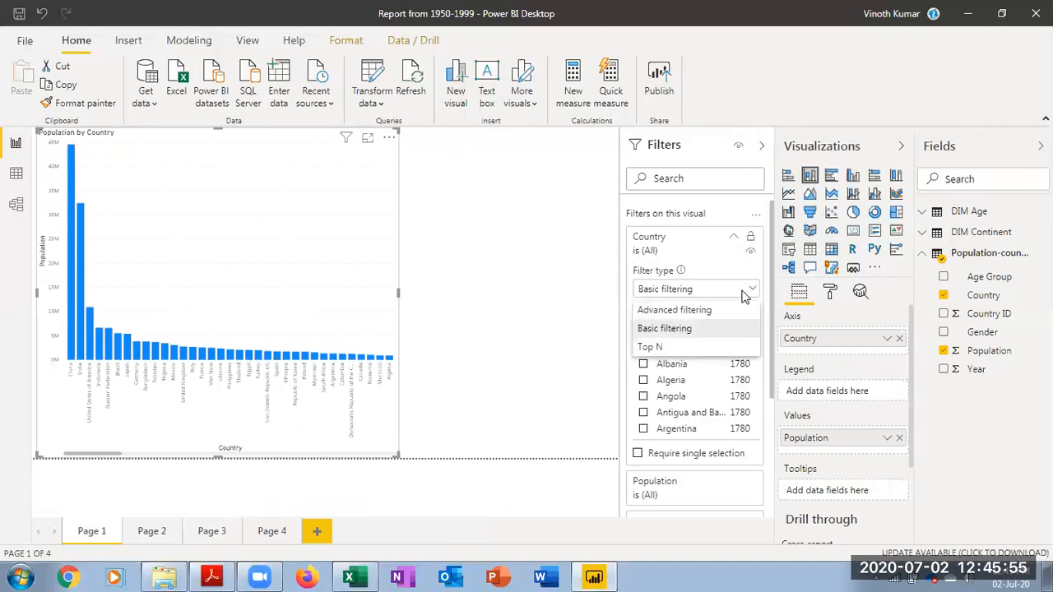
left_click(674, 346)
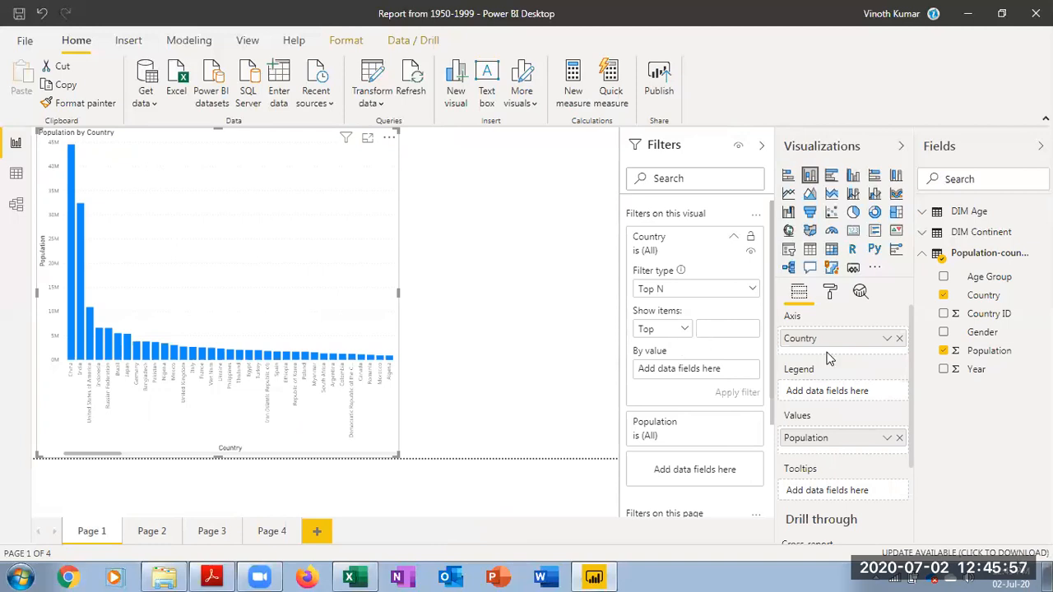
left_click_drag(995, 352, 709, 375)
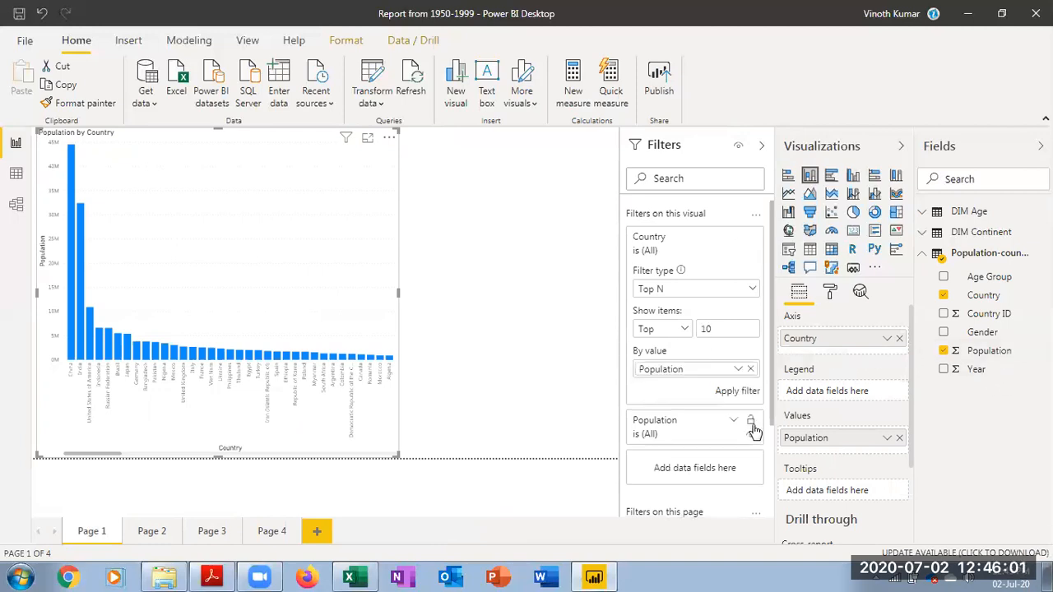
left_click(731, 396)
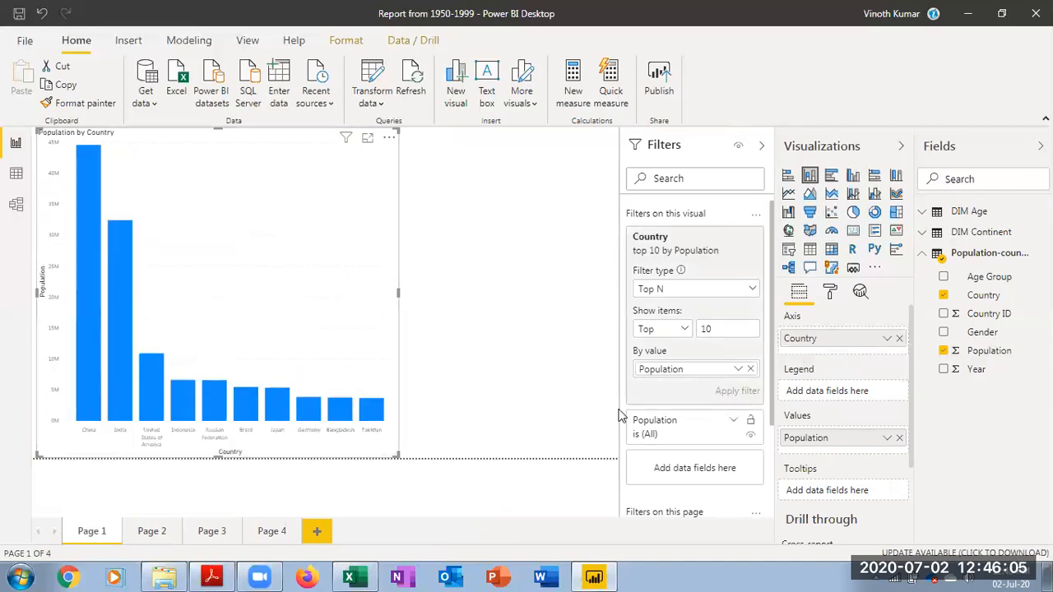
Step: Turn on data labels for the country column chart and set their text size to 12 pt
left_click(830, 293)
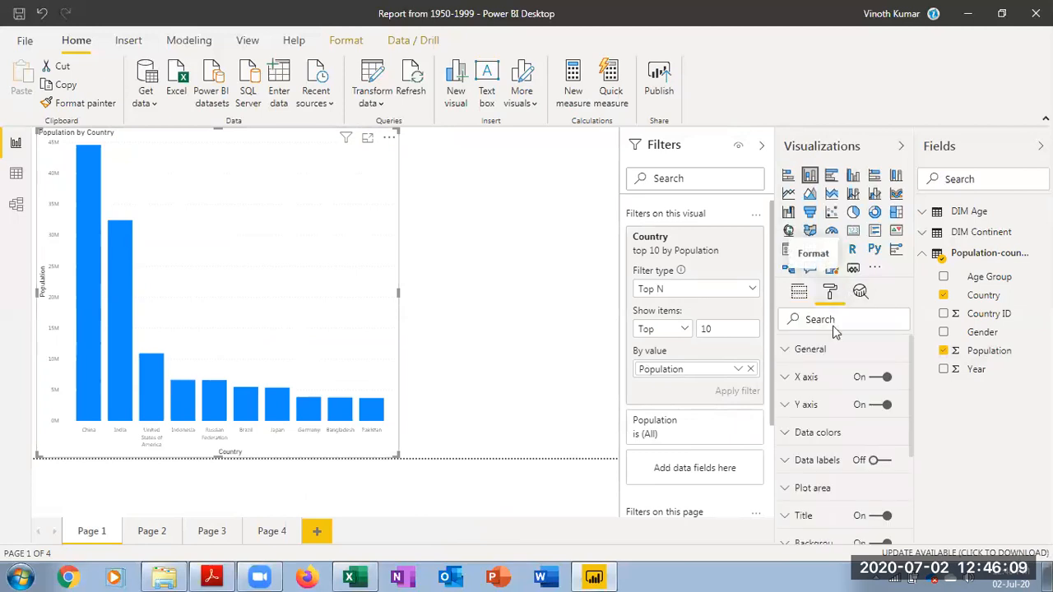
left_click(879, 463)
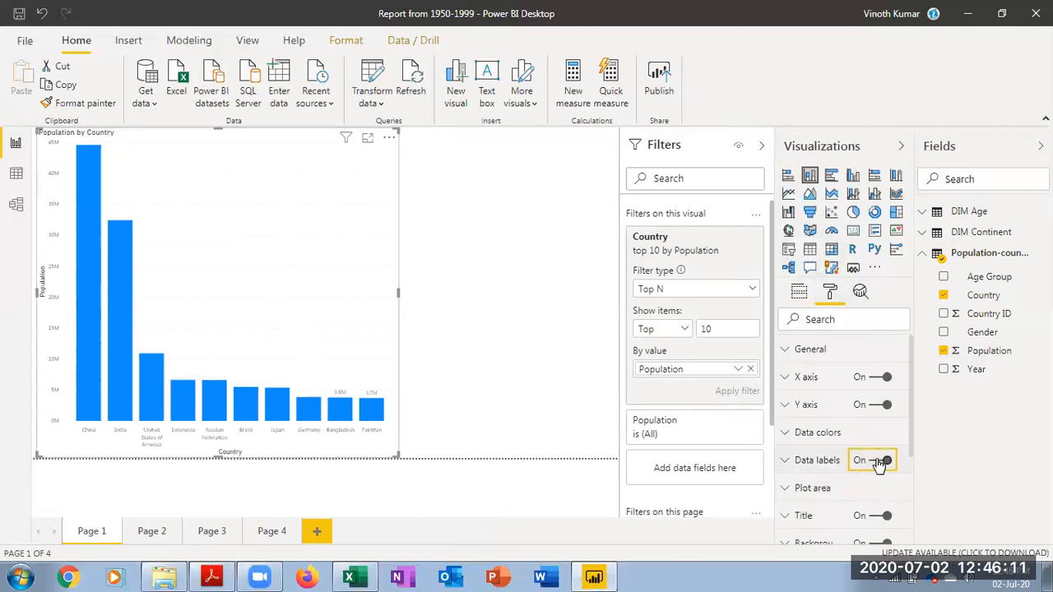
left_click(827, 463)
scroll(835, 463, "down", 4)
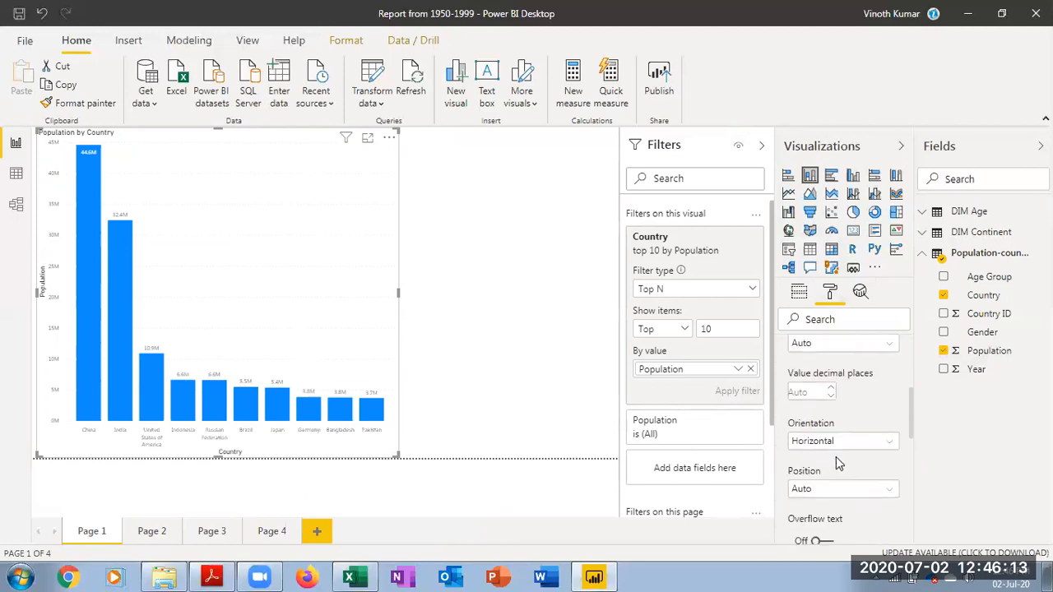
scroll(835, 455, "down", 3)
left_click(832, 418)
left_click(832, 418)
left_click(832, 418)
left_click(832, 417)
left_click(833, 418)
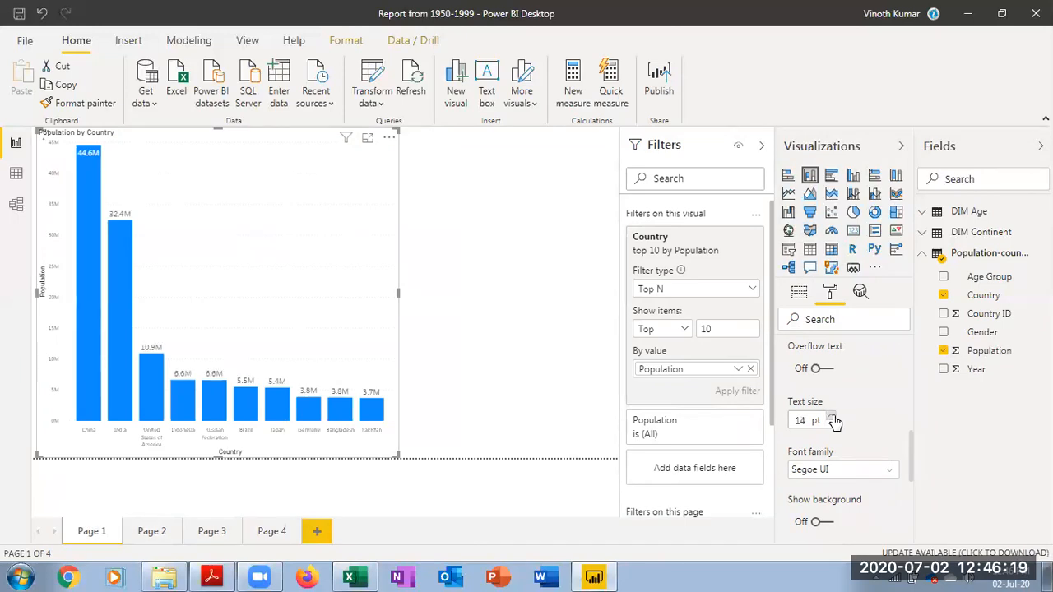
left_click(831, 424)
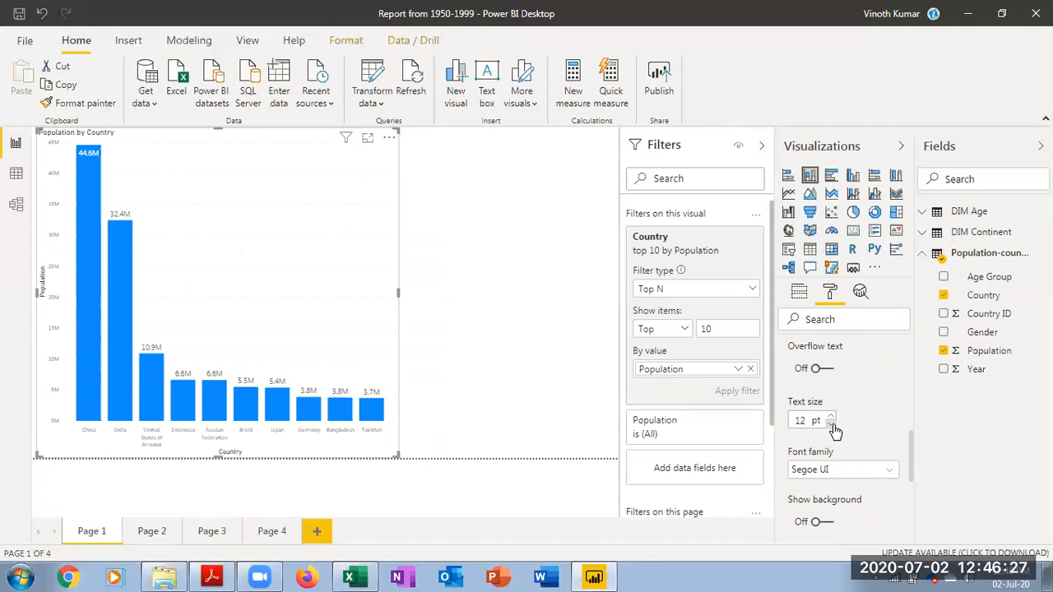
Step: Center the title of the Population by Country chart, set its text size to 15 pt, and deselect the chart
scroll(839, 421, "up", 8)
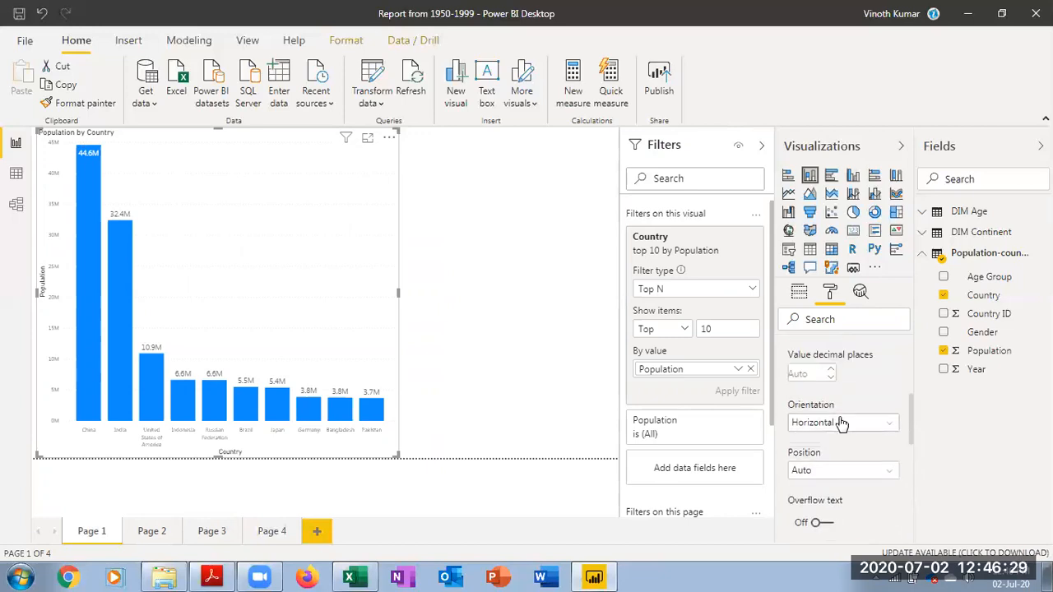
left_click(845, 470)
scroll(846, 473, "down", 2)
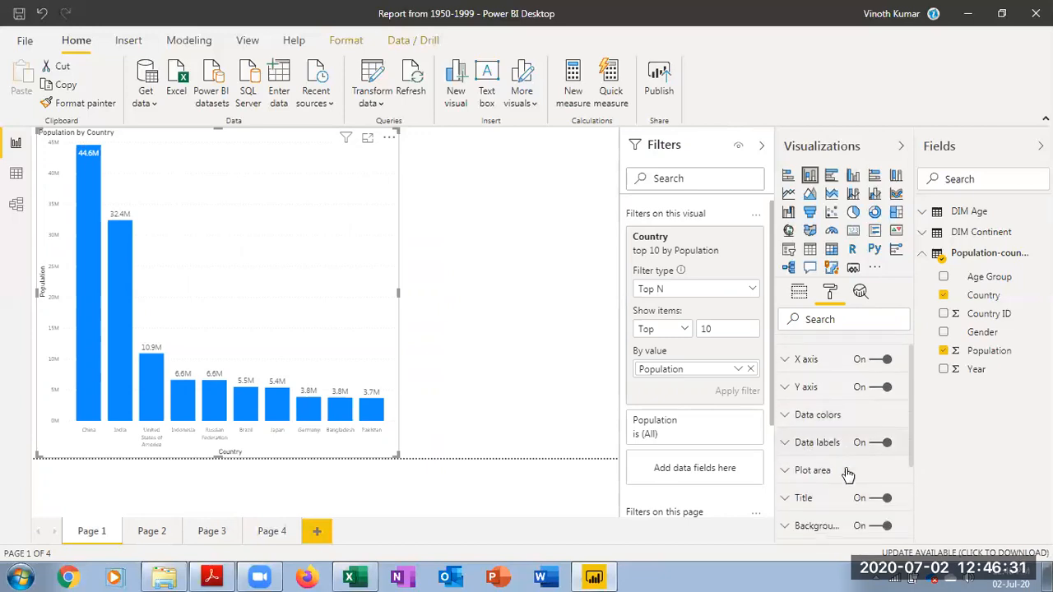
left_click(828, 367)
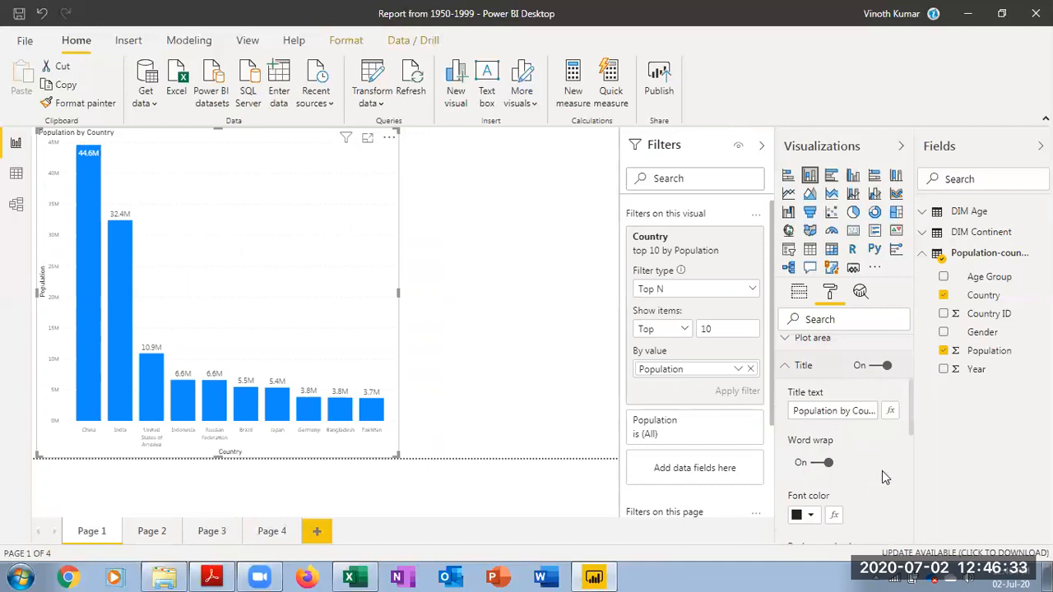
scroll(881, 471, "down", 2)
left_click(815, 462)
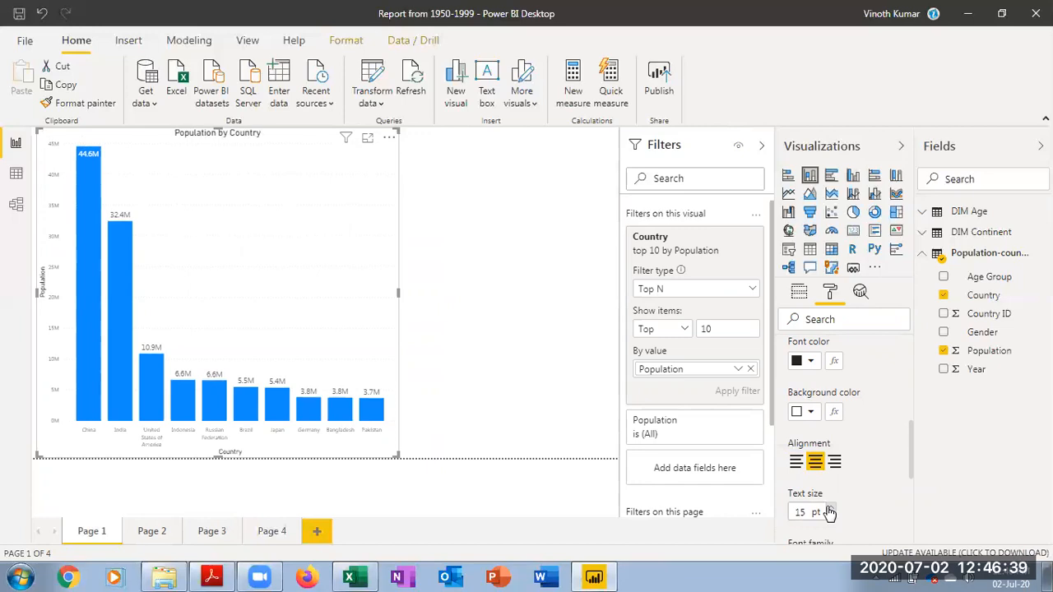
left_click(549, 334)
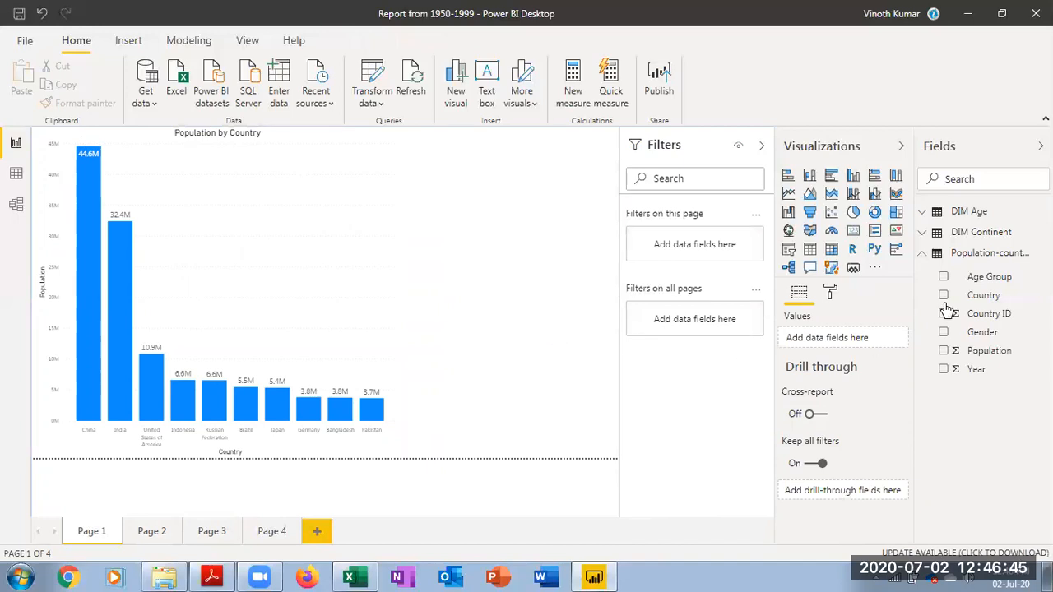
Step: Add a clustered bar chart of Population by DIM Age Category beside the country chart, and shorten it to leave space below
left_click(923, 232)
left_click(922, 232)
left_click(925, 213)
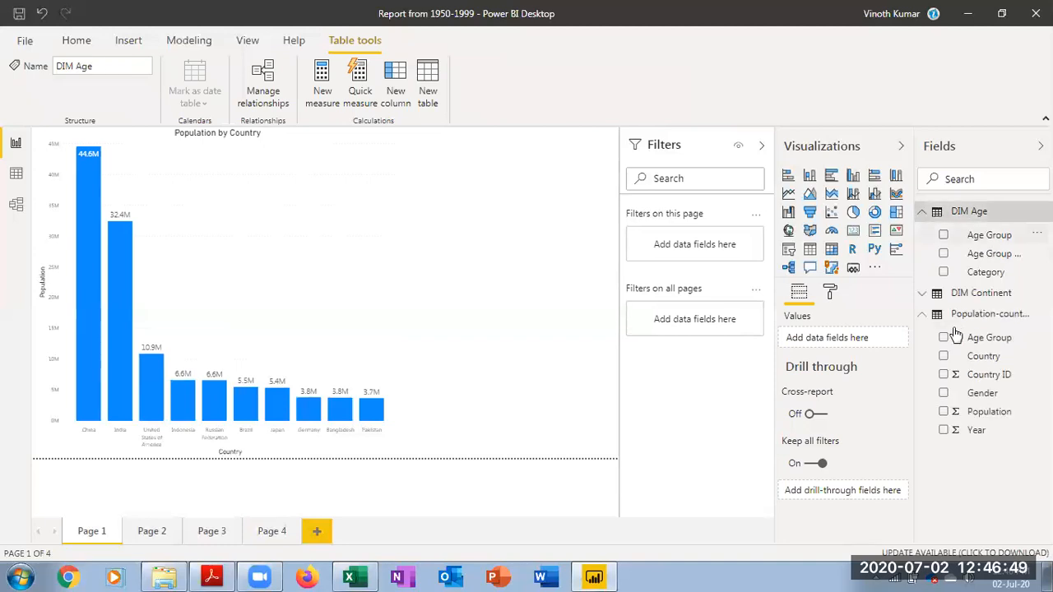
left_click(943, 272)
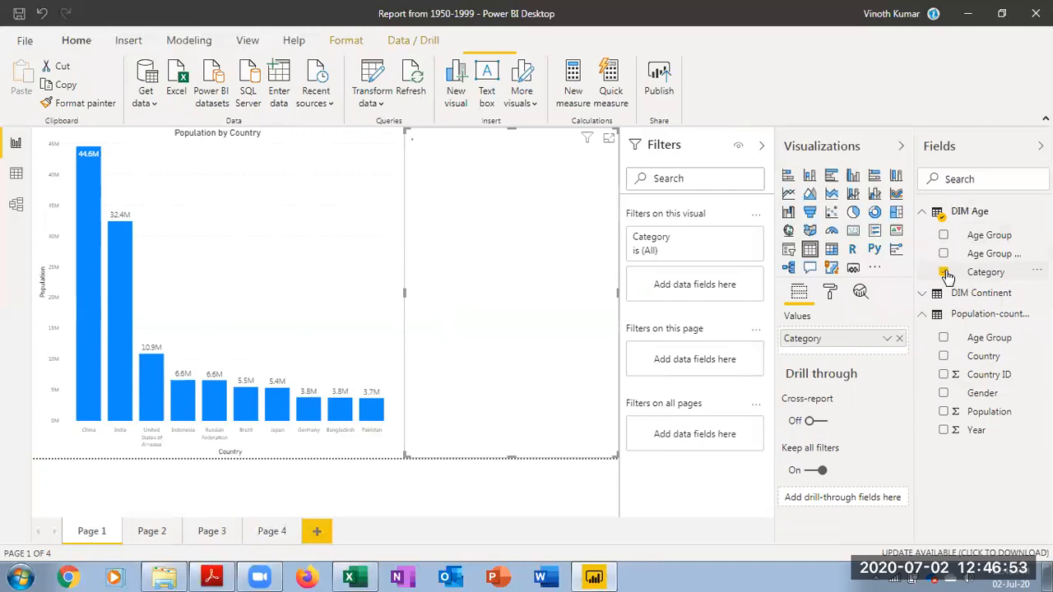
left_click(943, 411)
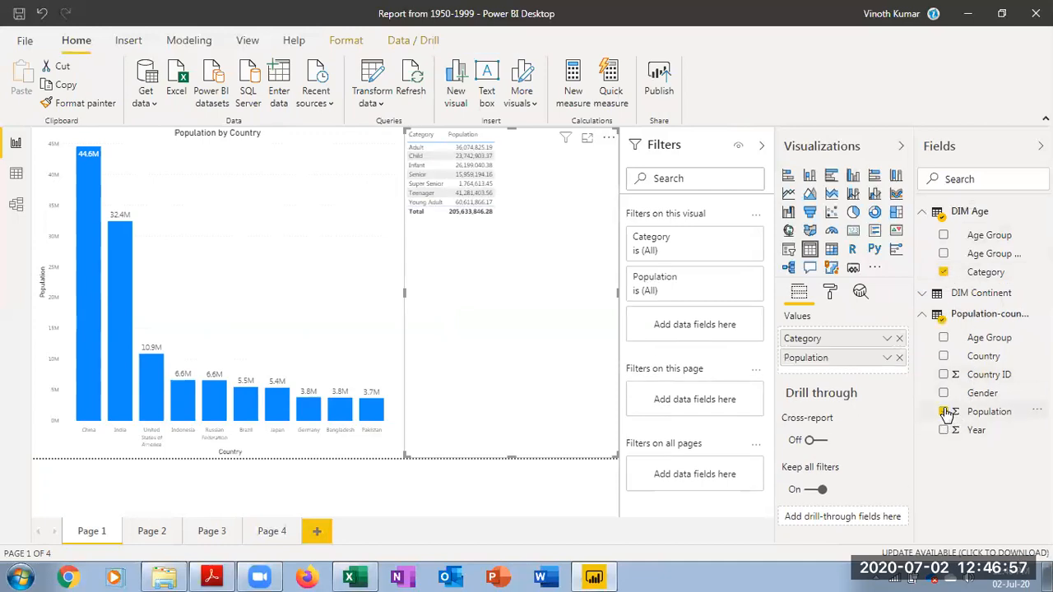
left_click(832, 176)
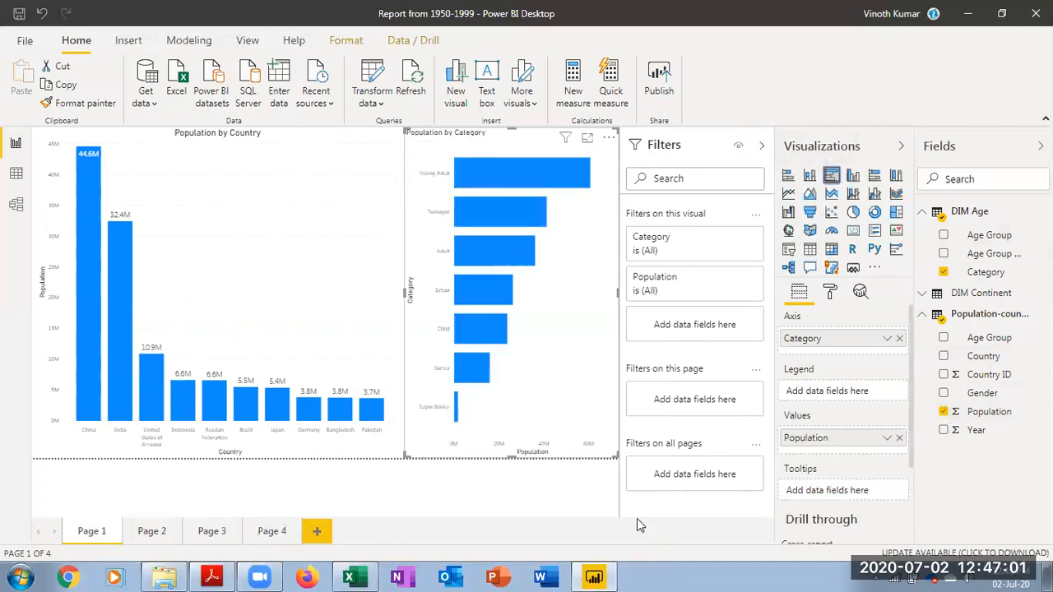
left_click_drag(610, 453, 615, 309)
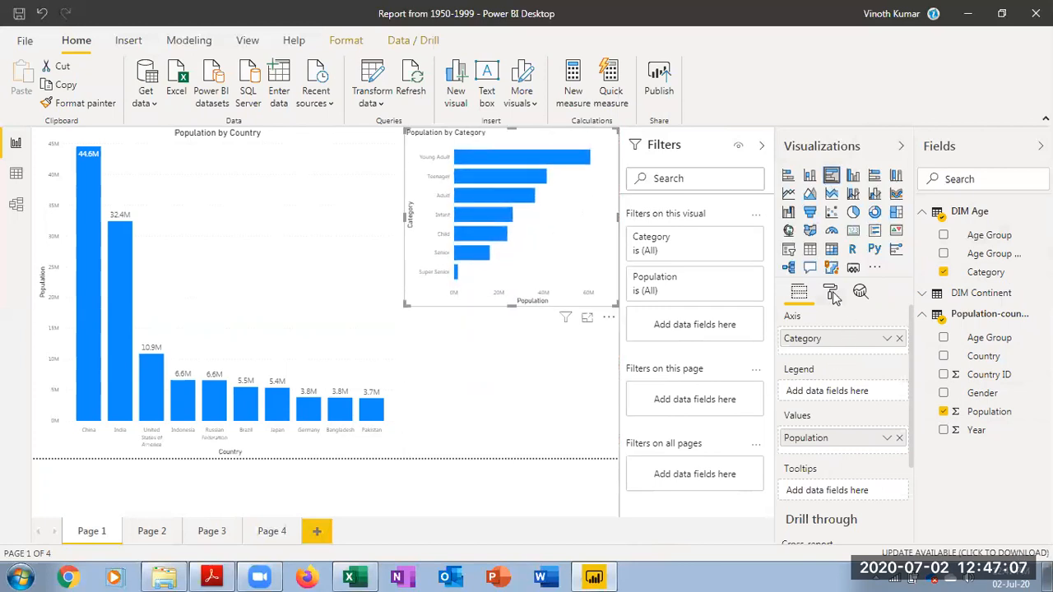
Step: Turn on data labels for the Population by Category chart, set their text size to 11 pt, and deselect the chart
left_click(830, 293)
left_click(877, 460)
left_click(820, 461)
scroll(850, 483, "down", 5)
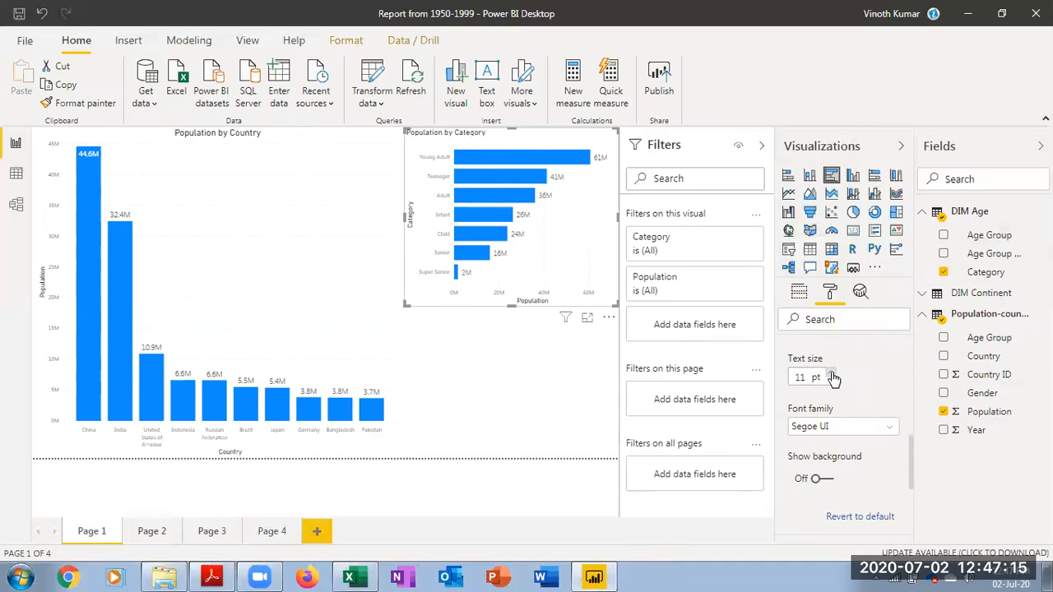
left_click(534, 394)
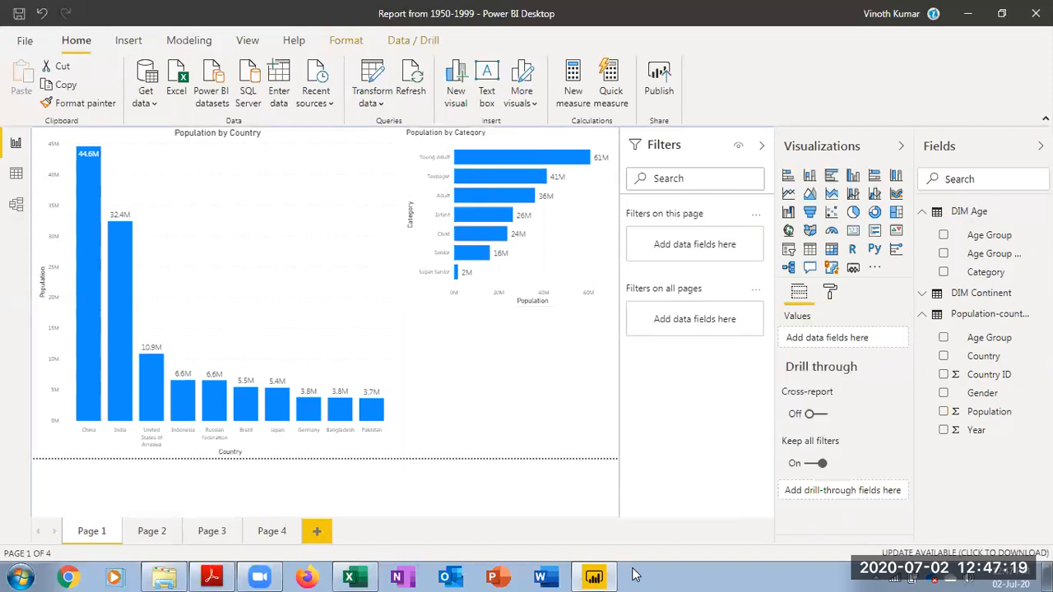
Step: Add a map visual of Population by DIM Continent's Continent Name below the category chart
left_click(923, 213)
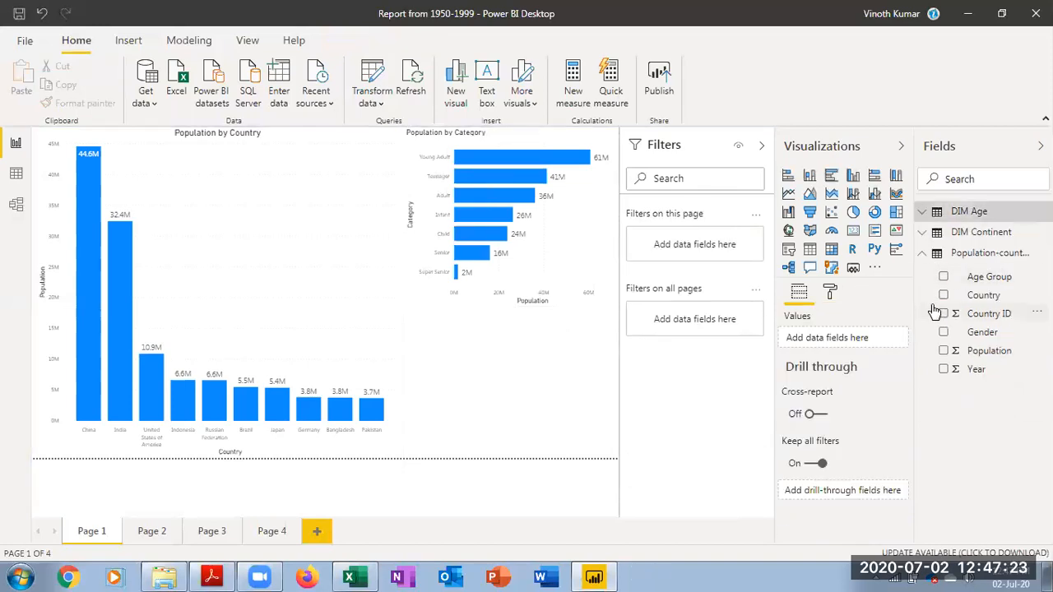
left_click(925, 233)
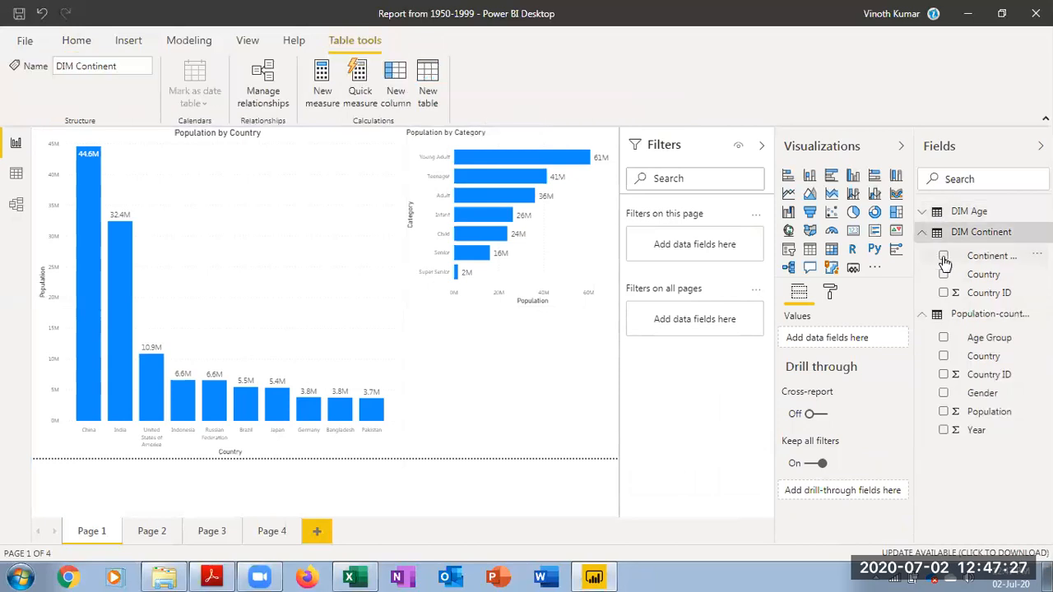
left_click(944, 259)
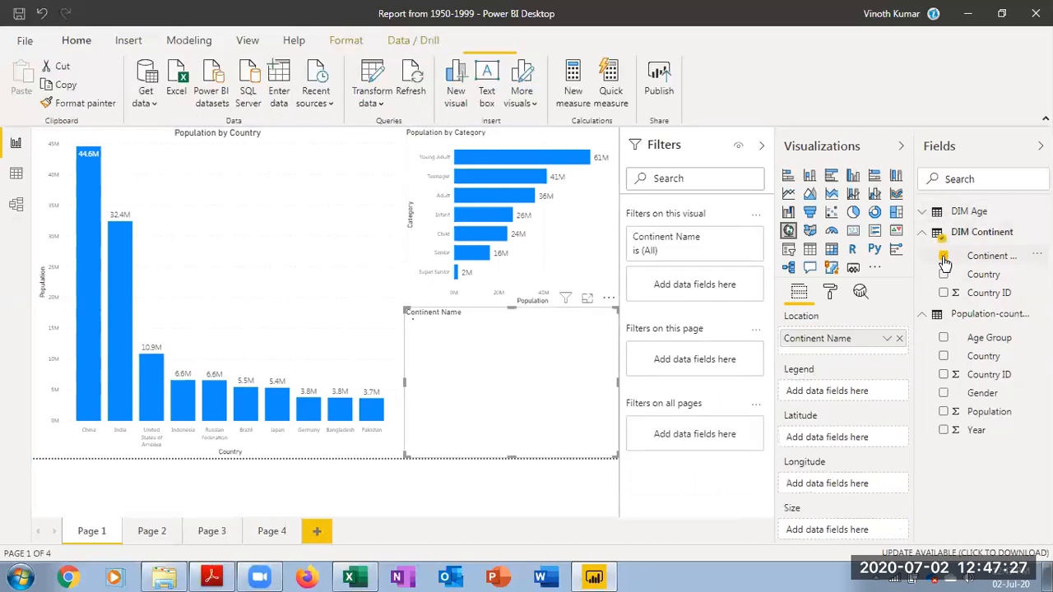
left_click(943, 411)
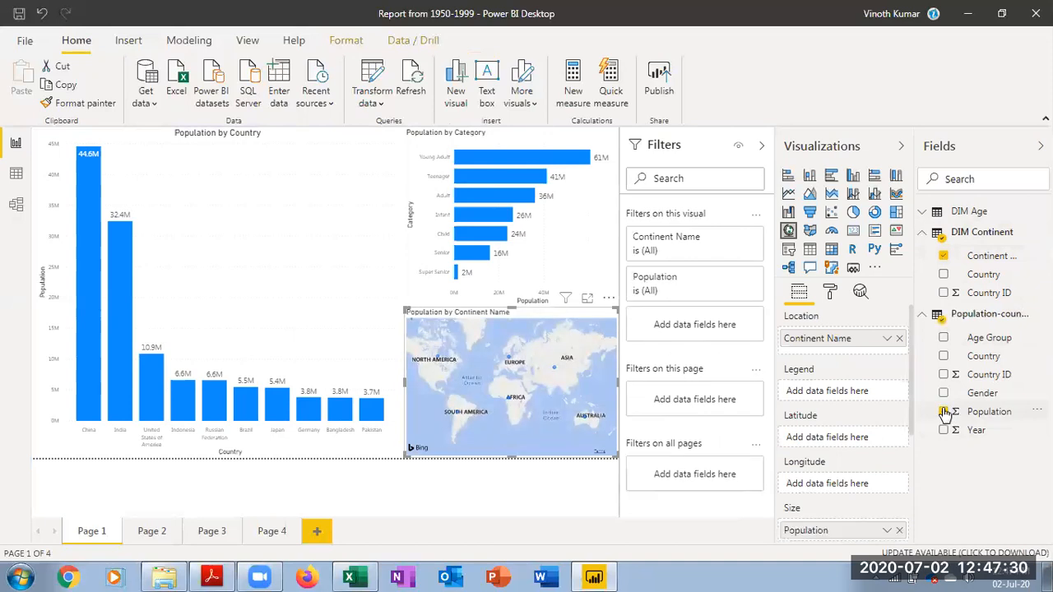
Step: Convert the continent map into a stacked column chart of Population by Continent Name
left_click(811, 176)
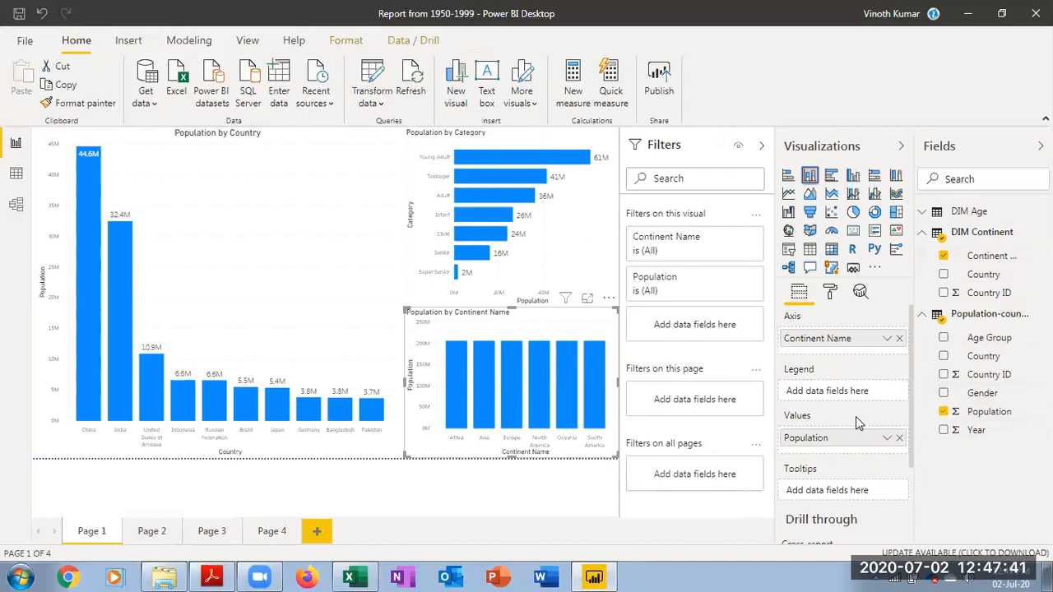
Step: In the data model, move DIM Continent below DIM Age and relate its Country ID to the population table's Country ID, many-to-many with cross filter Both
left_click(18, 207)
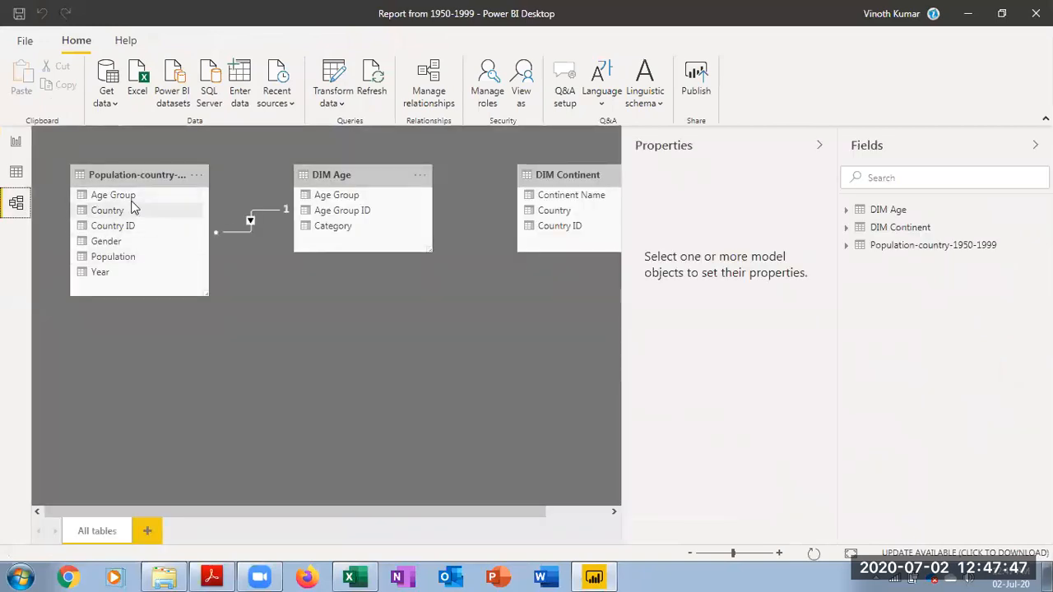
left_click_drag(576, 183, 375, 307)
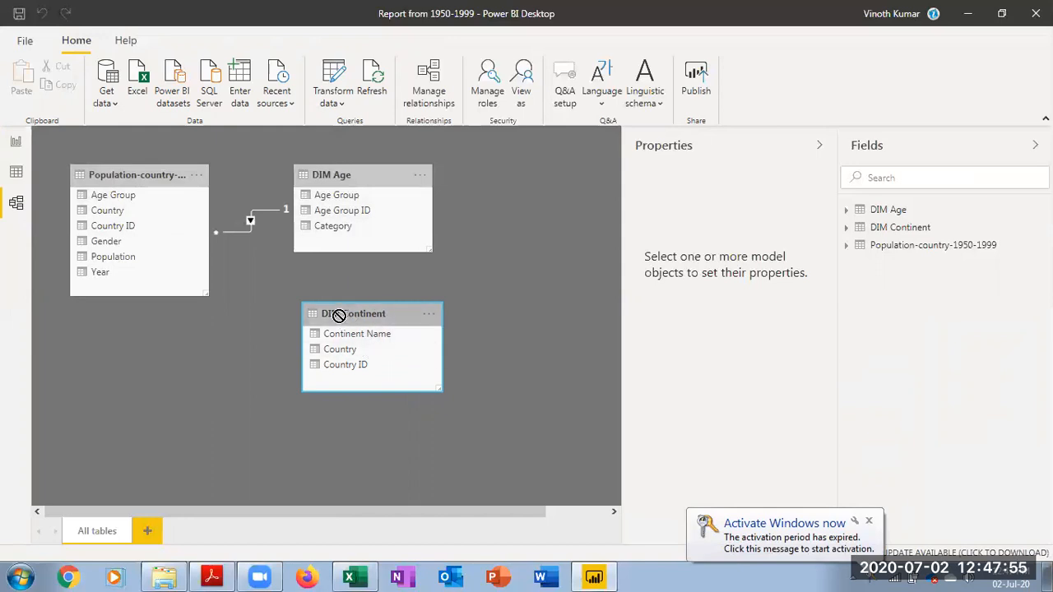
left_click_drag(343, 315, 329, 308)
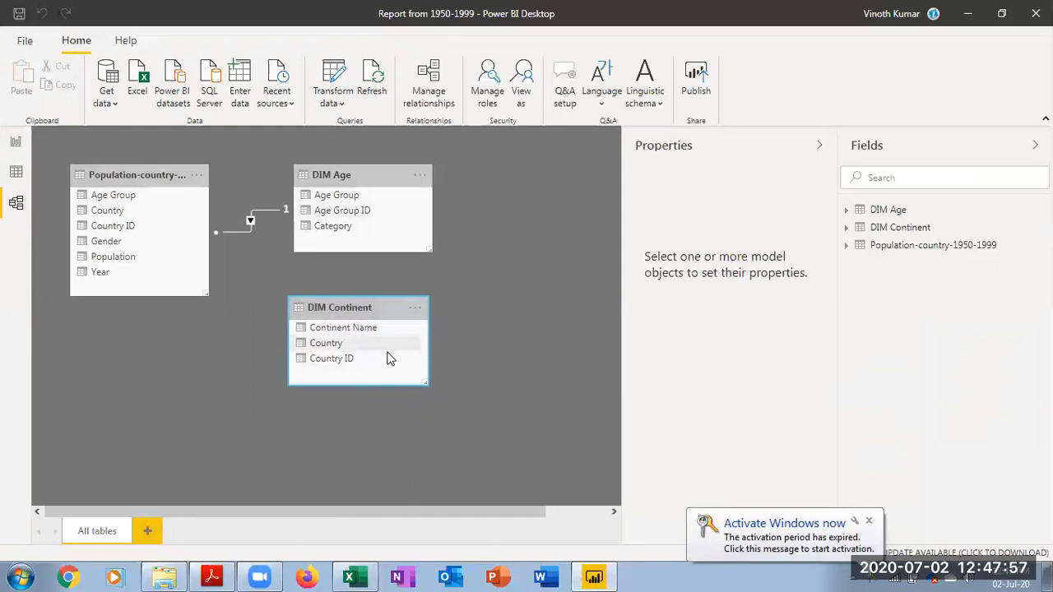
left_click_drag(332, 359, 111, 231)
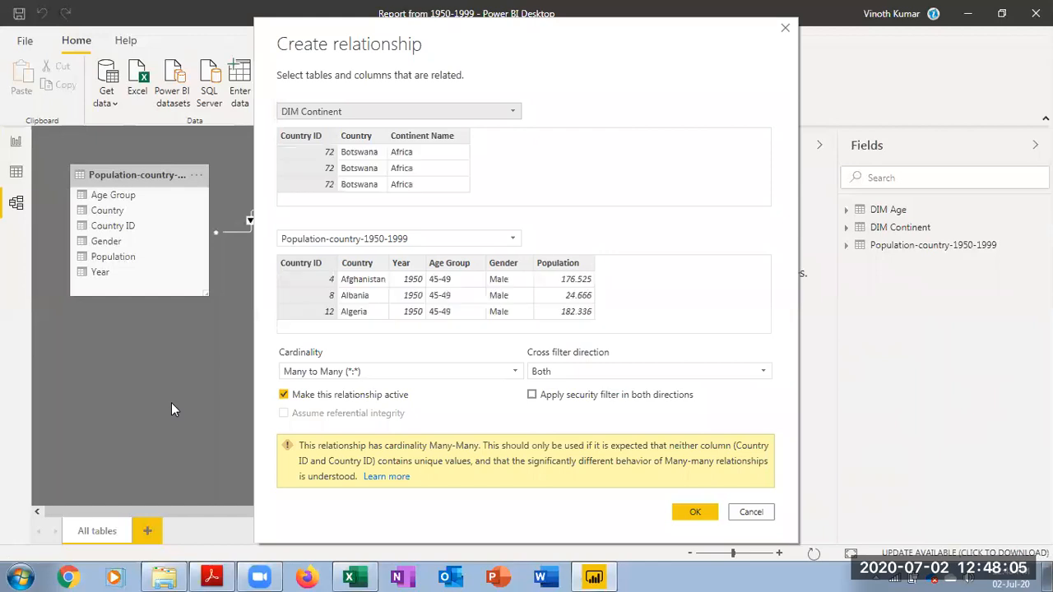
left_click(682, 511)
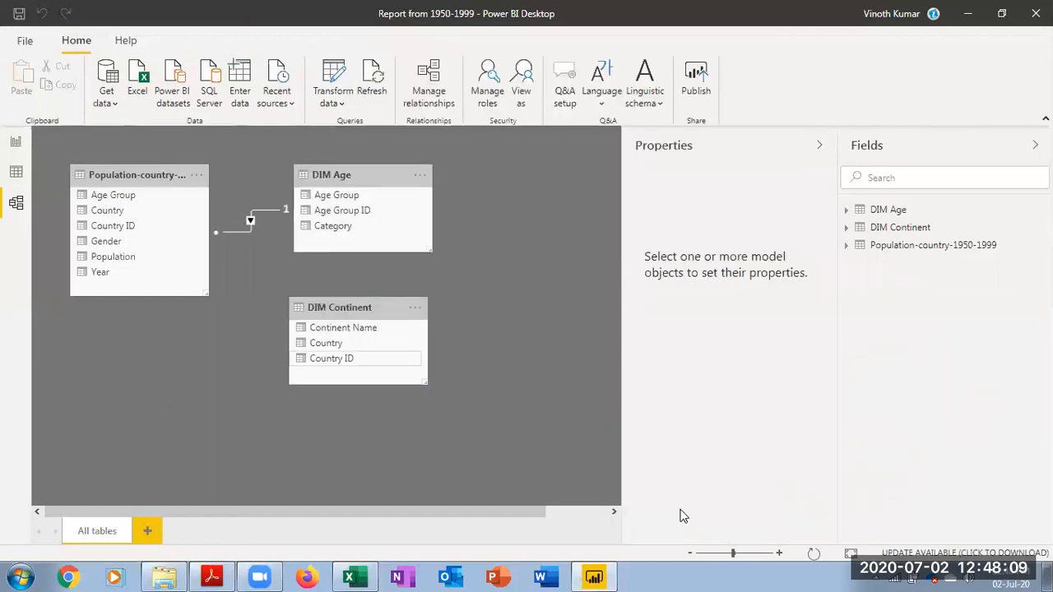
Step: Back in the report, turn on data labels for the Population by Continent Name chart and set their text size to 12 pt
left_click(15, 141)
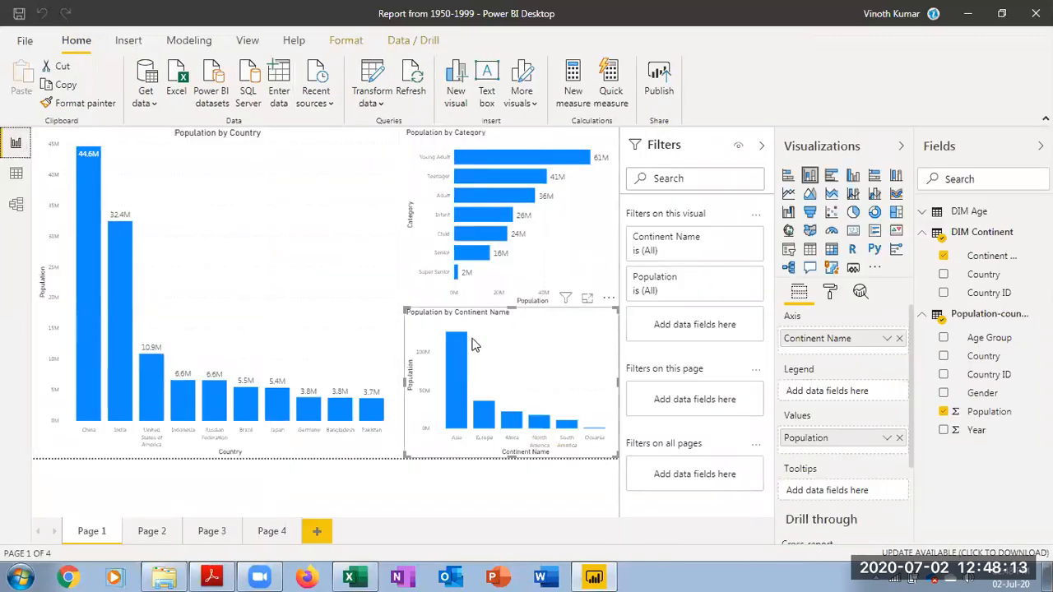
left_click(831, 293)
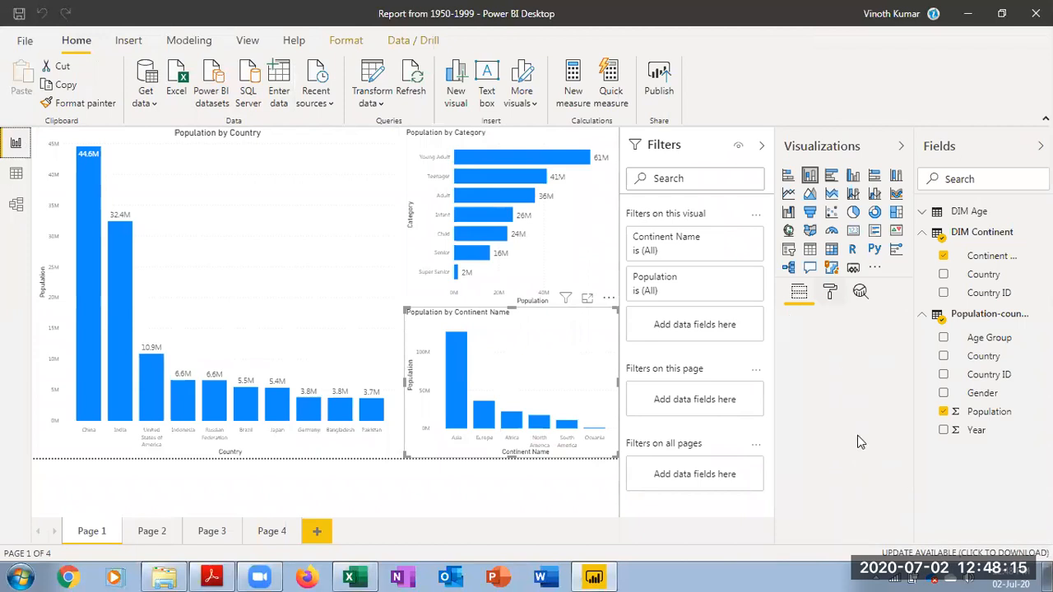
left_click(865, 461)
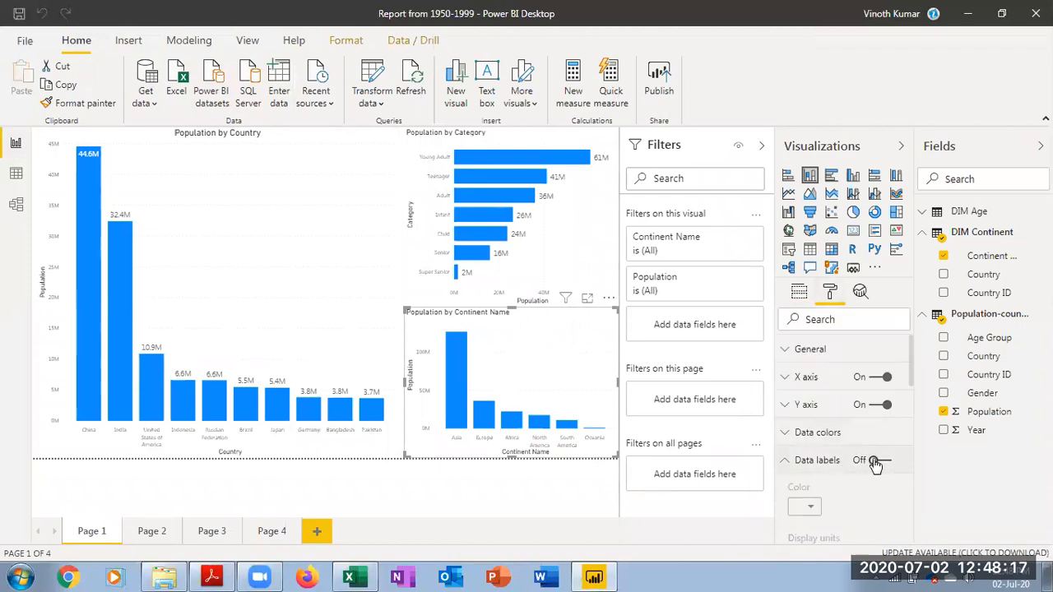
left_click(874, 461)
scroll(874, 465, "down", 5)
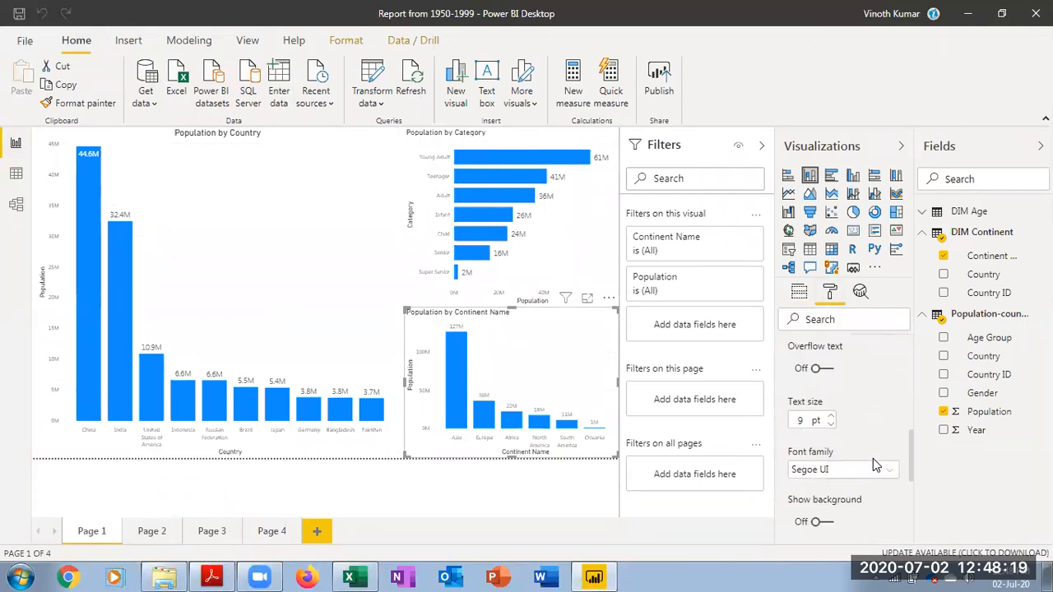
left_click(829, 417)
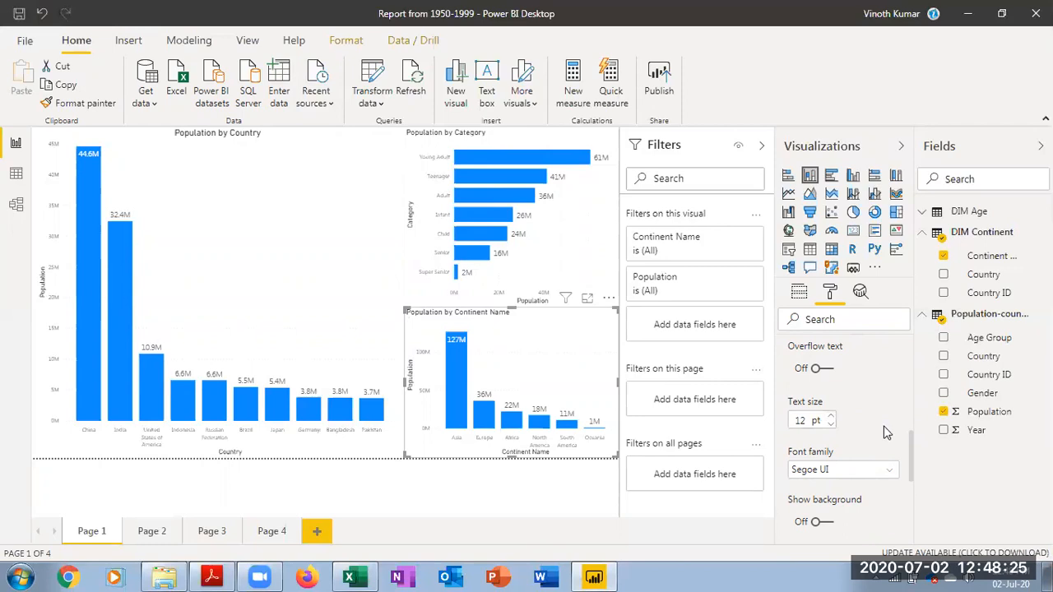
Step: Change the default data color of the Population by Continent Name chart to dark red
scroll(830, 426, "up", 5)
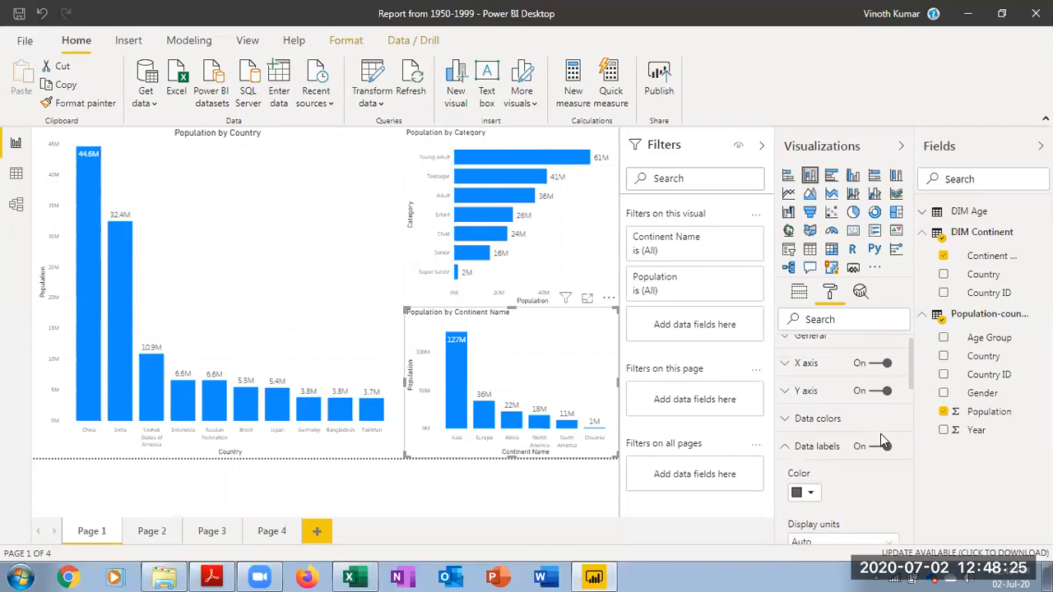
left_click(788, 434)
left_click(810, 482)
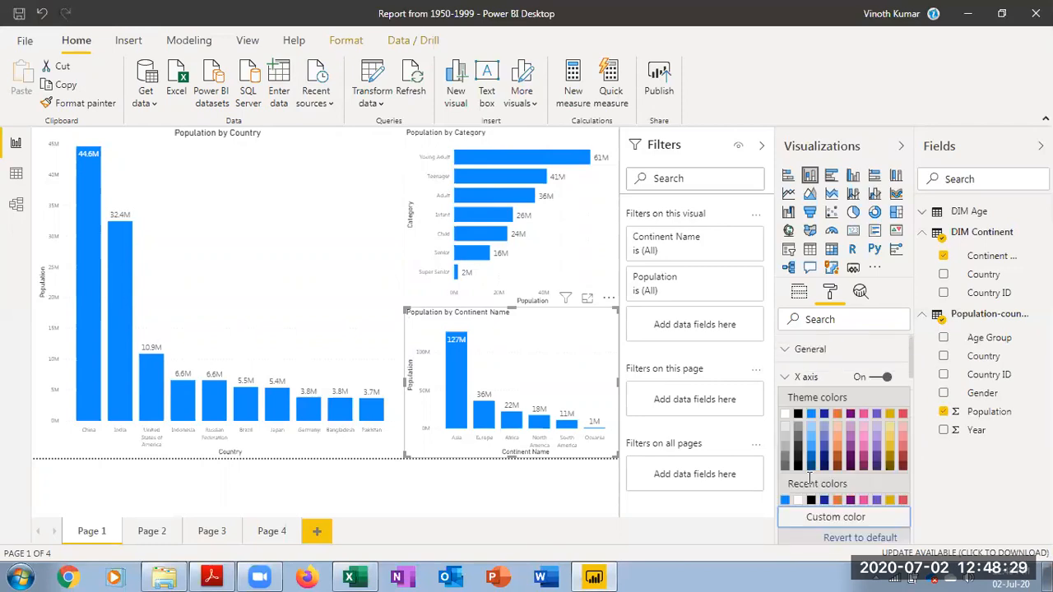
left_click(905, 462)
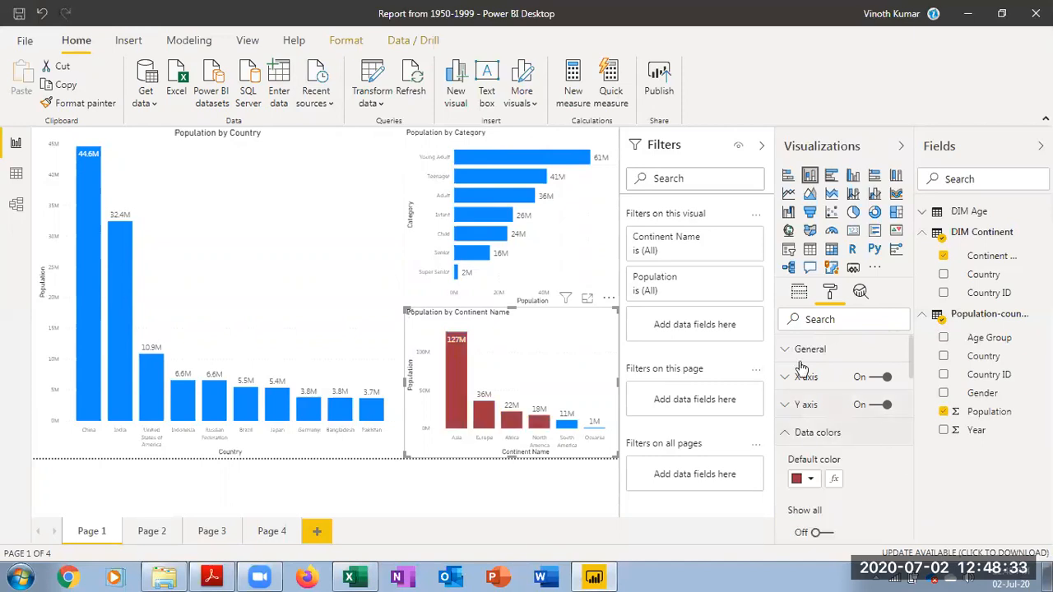
Step: Change the data label color of the Population by Category chart to pink
left_click(595, 226)
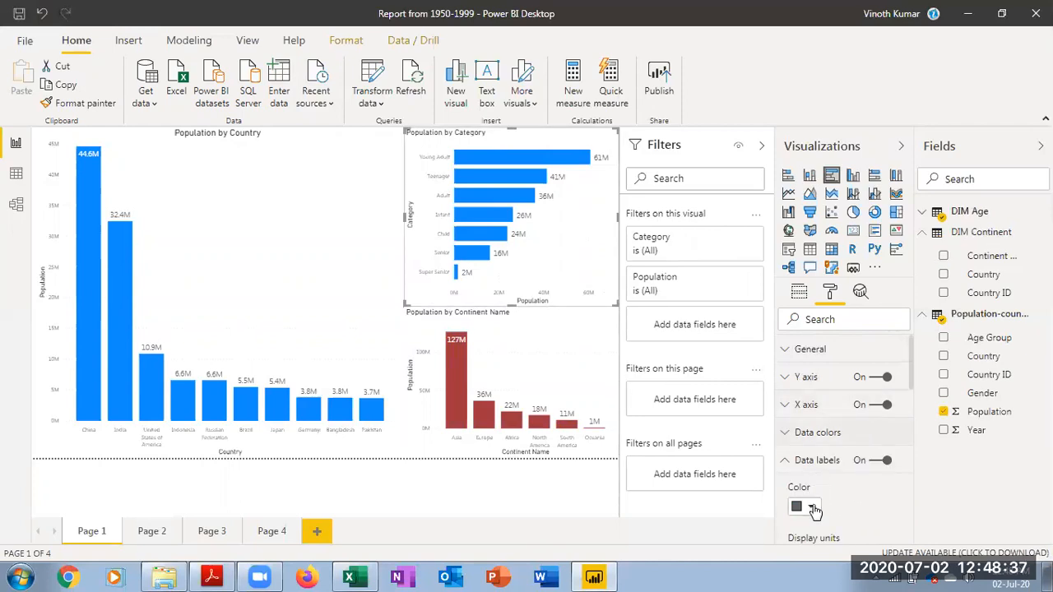
left_click(806, 506)
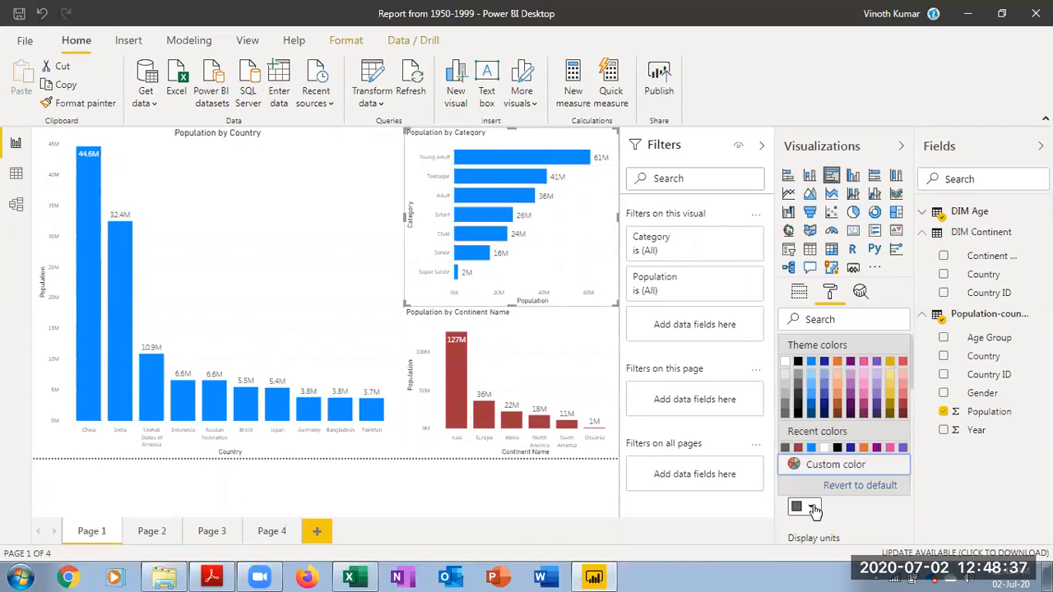
left_click(865, 402)
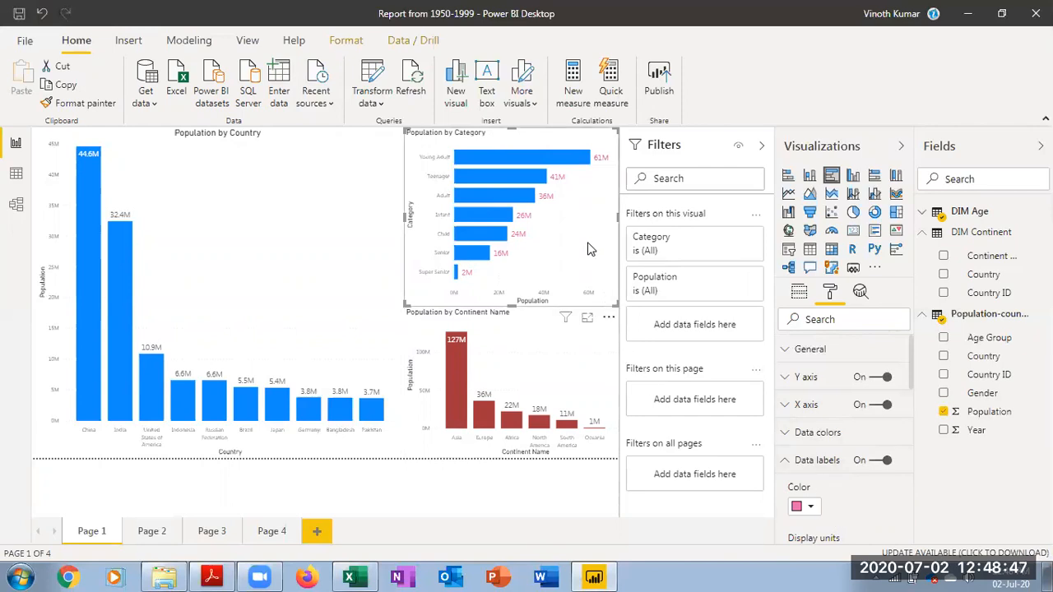
Step: Set the default data color of the Population by Country chart to dark pink and of the Population by Category chart to dark yellow
left_click(390, 396)
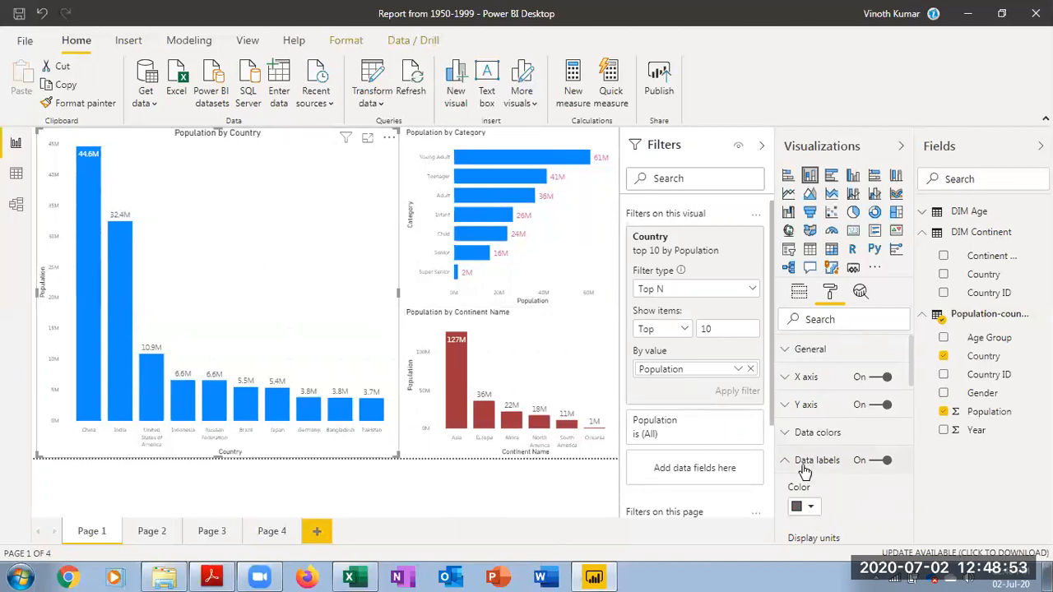
left_click(793, 434)
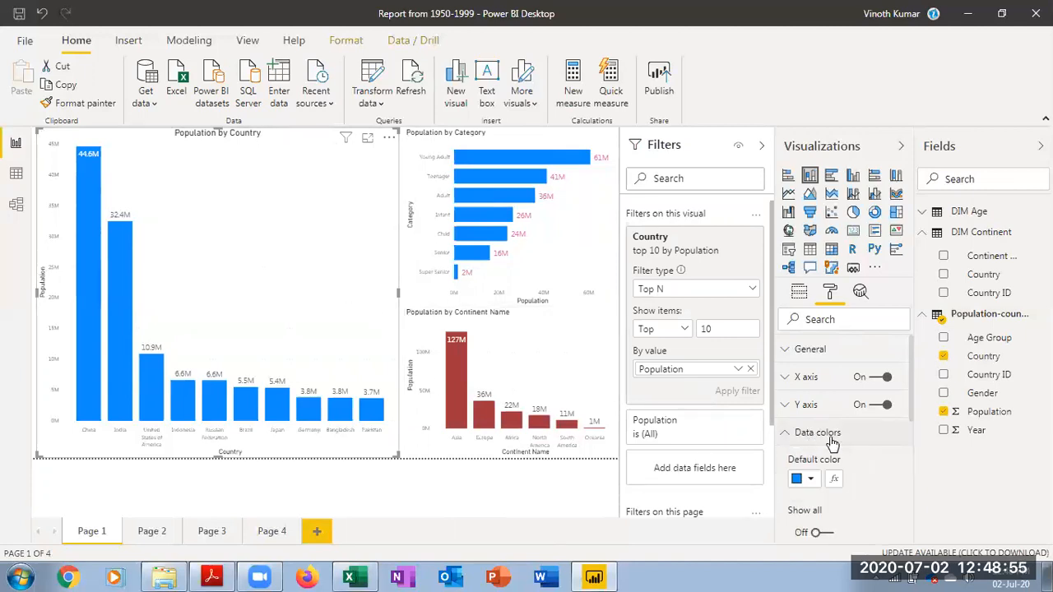
left_click(810, 479)
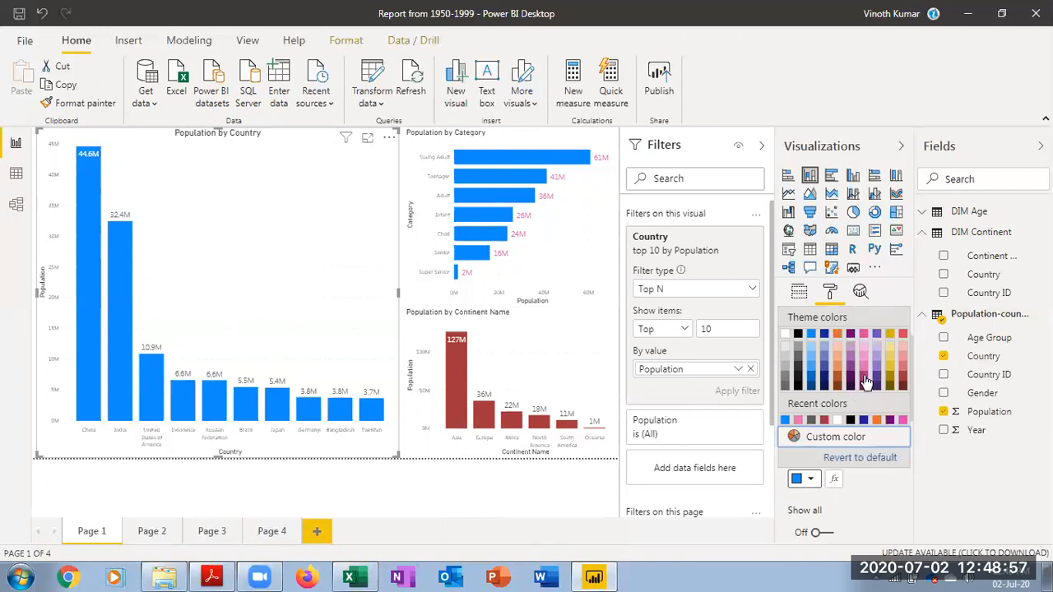
left_click(864, 378)
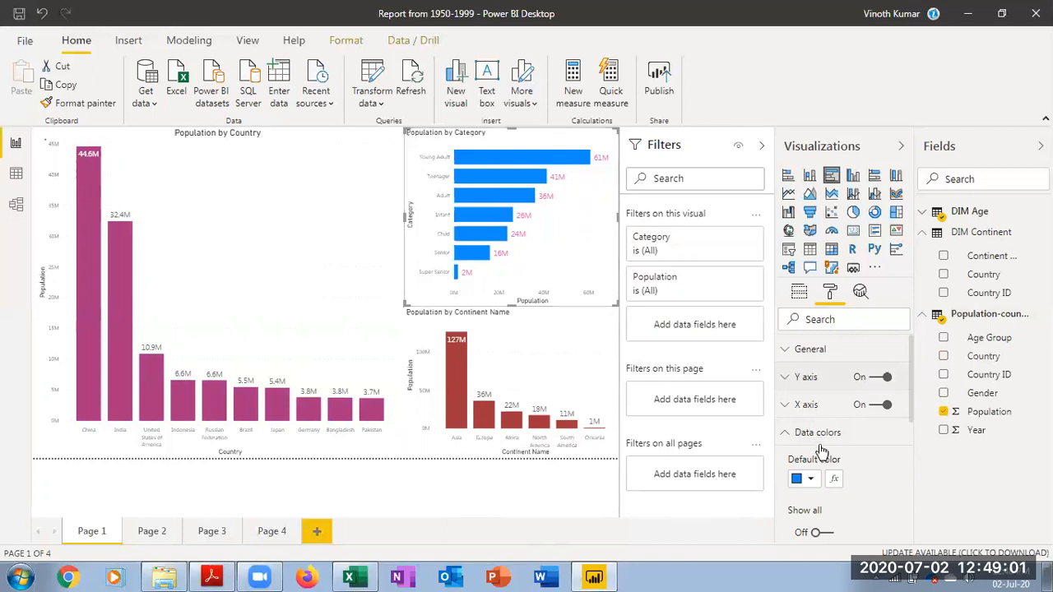
left_click(810, 480)
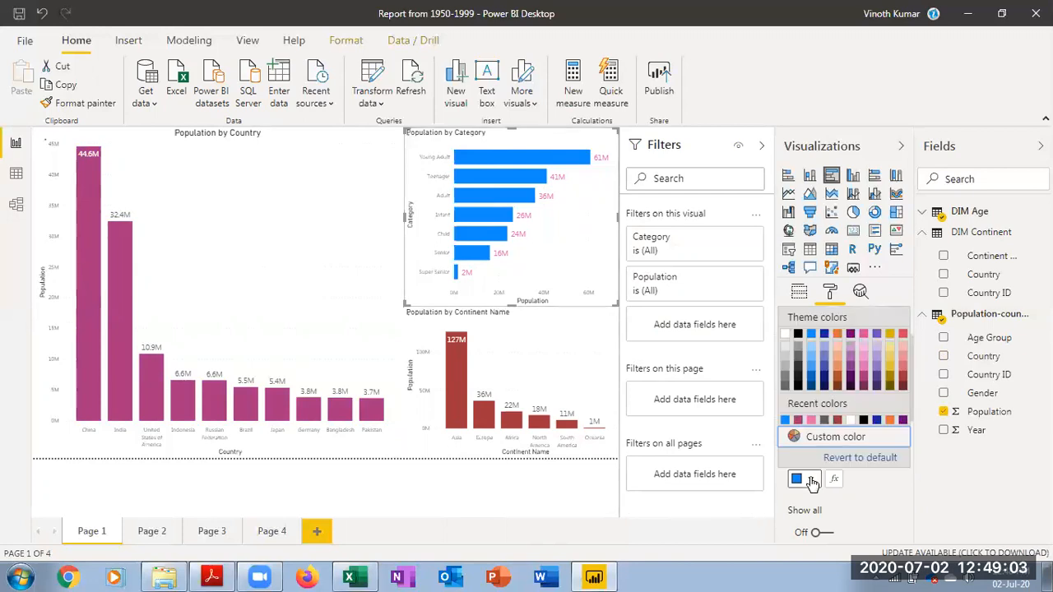
left_click(889, 380)
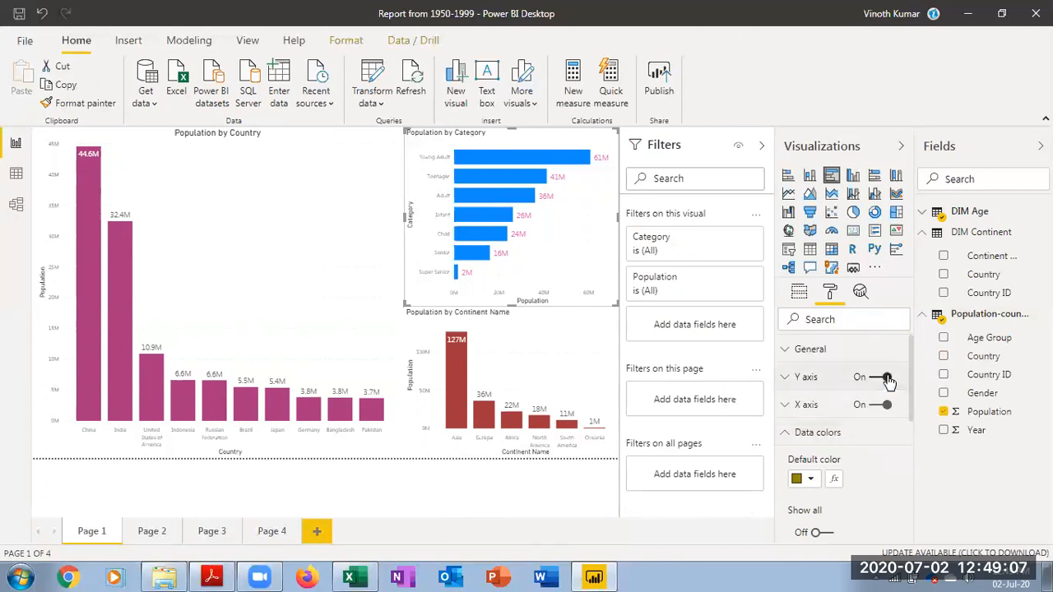
Step: Collapse the Filters, Visualizations and Fields panes to enlarge the report canvas
left_click(761, 146)
left_click(902, 149)
left_click(1039, 145)
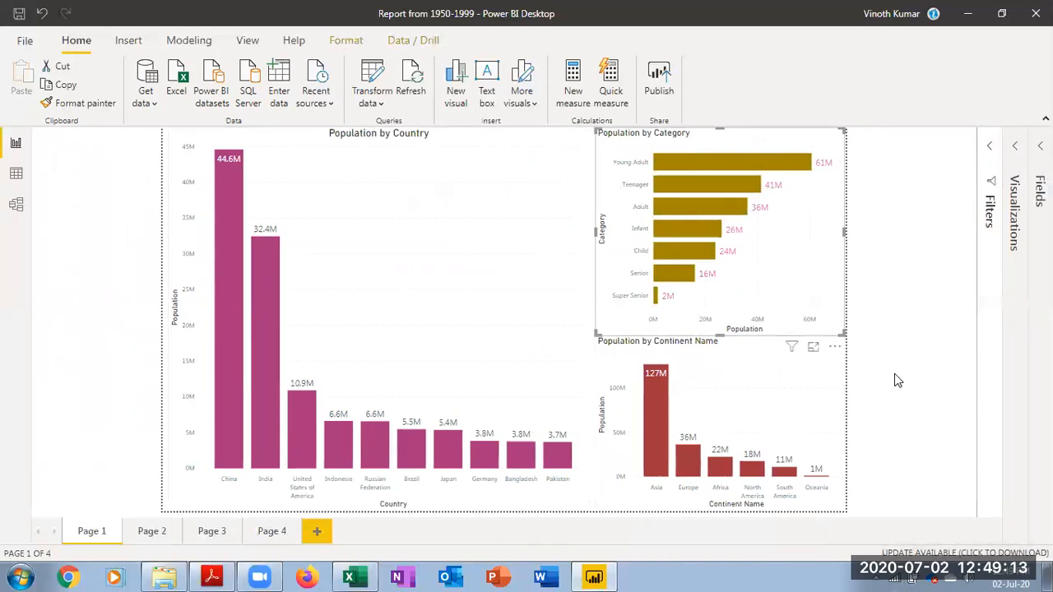
Step: Copy the Population by Country chart from Page 1 to Page 2 and enlarge it to nearly fill the page
left_click(416, 167)
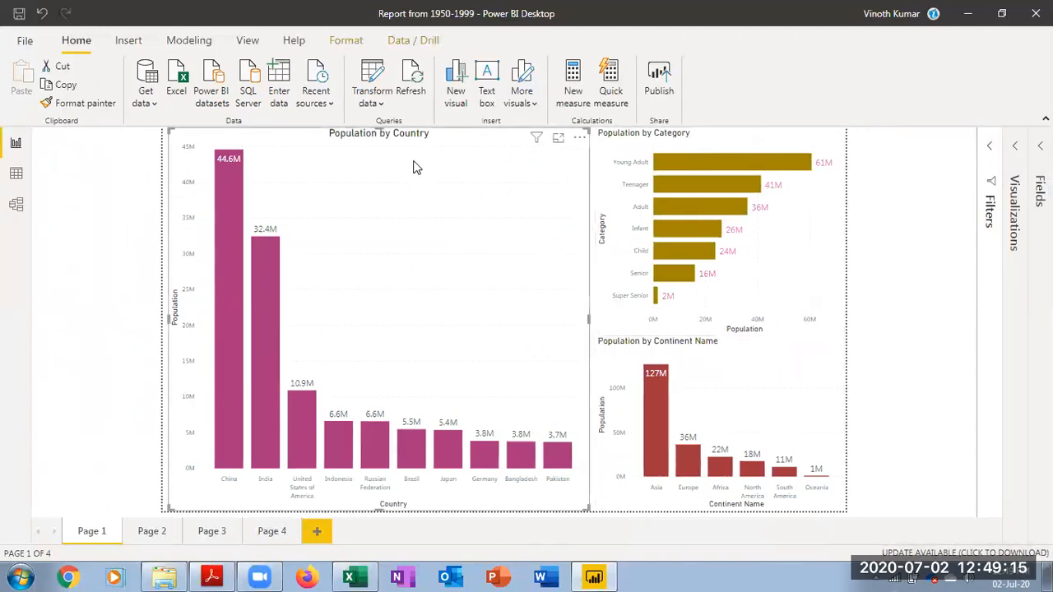
left_click(151, 532)
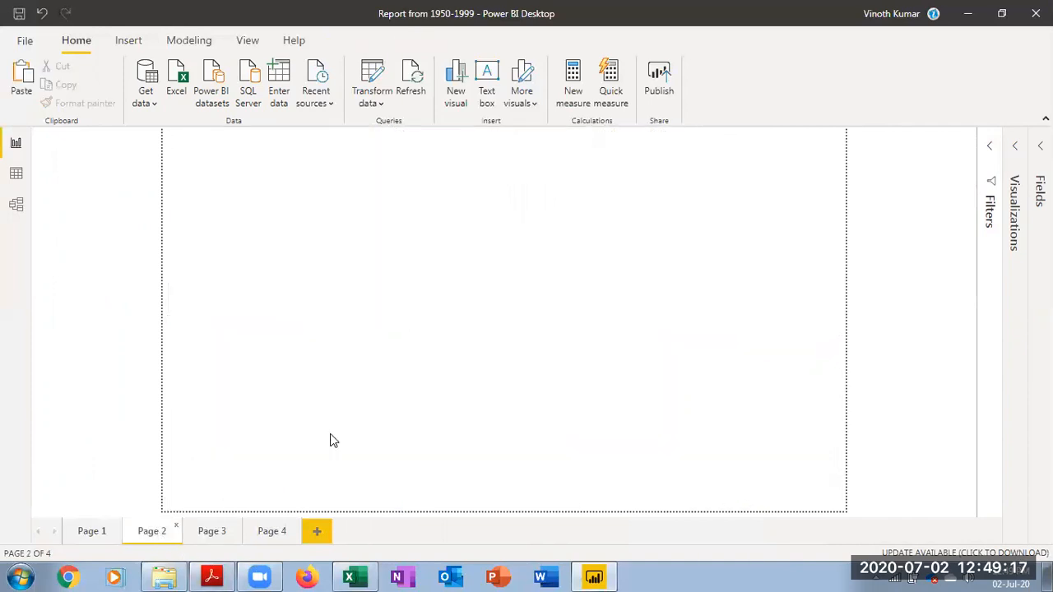
key("ctrl+v")
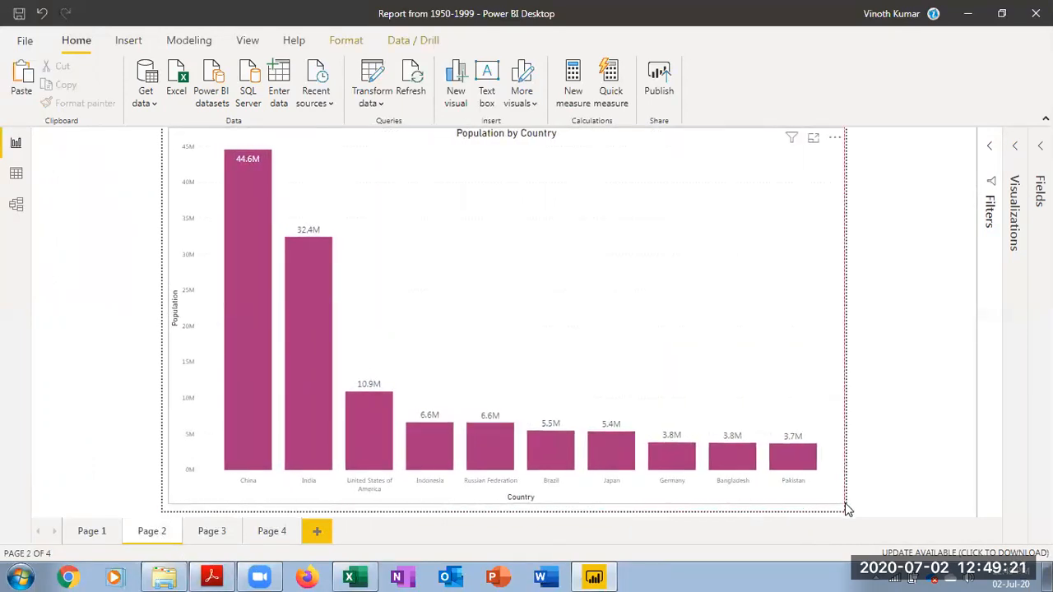
Step: Copy the Population by Category chart from Page 1 to Page 3 and enlarge it to fill the page
left_click(93, 533)
left_click(701, 229)
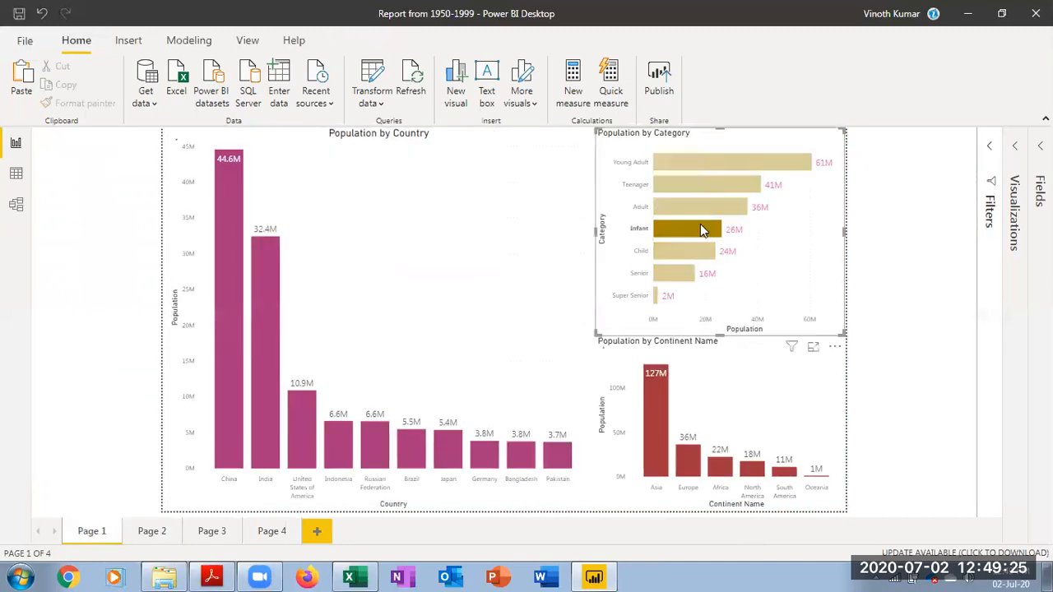
left_click(801, 234)
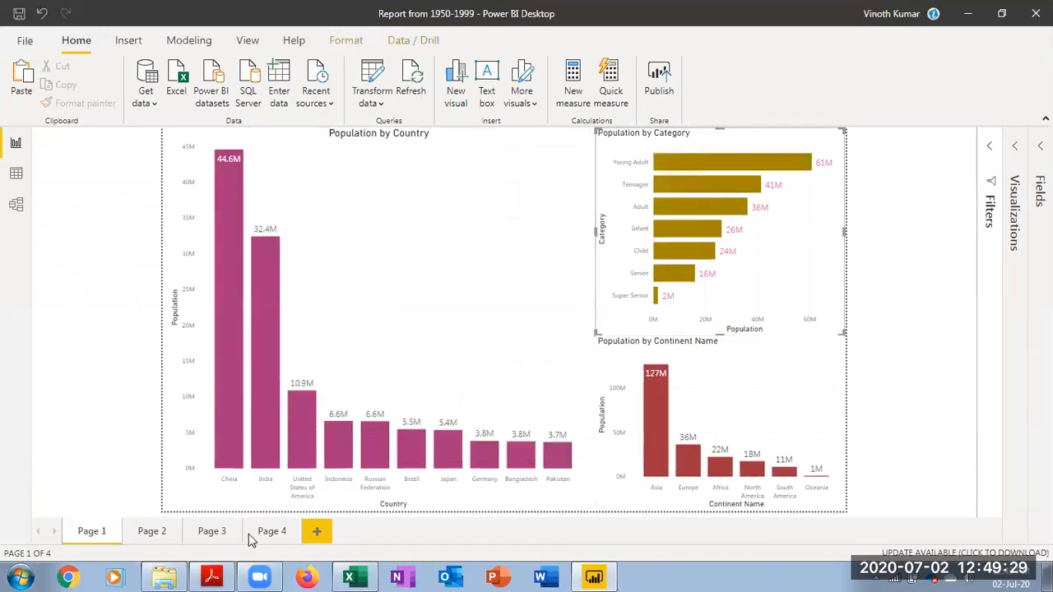
left_click(216, 531)
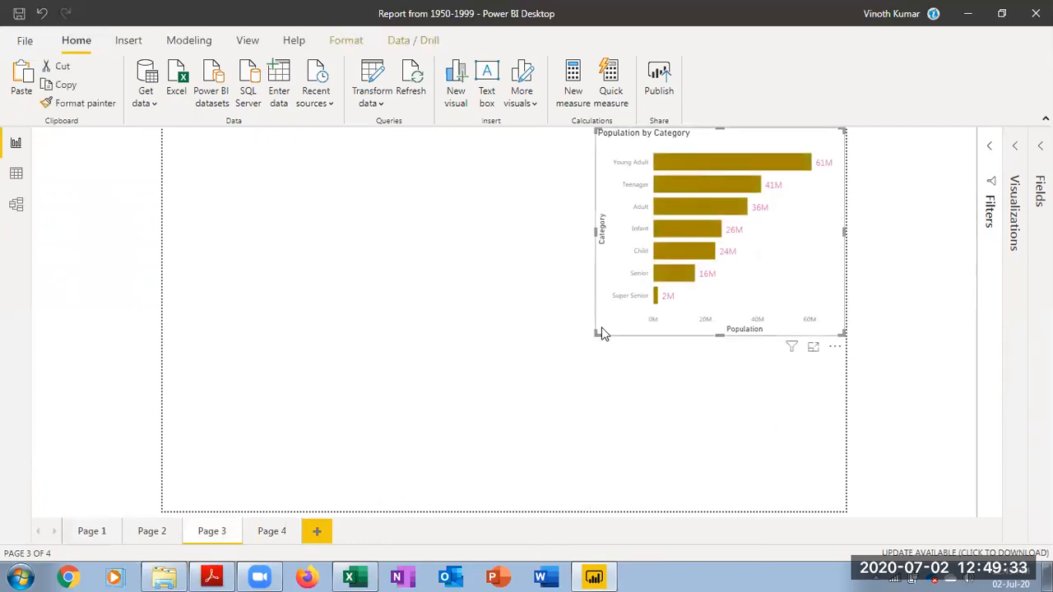
left_click(594, 336)
left_click_drag(597, 337, 157, 518)
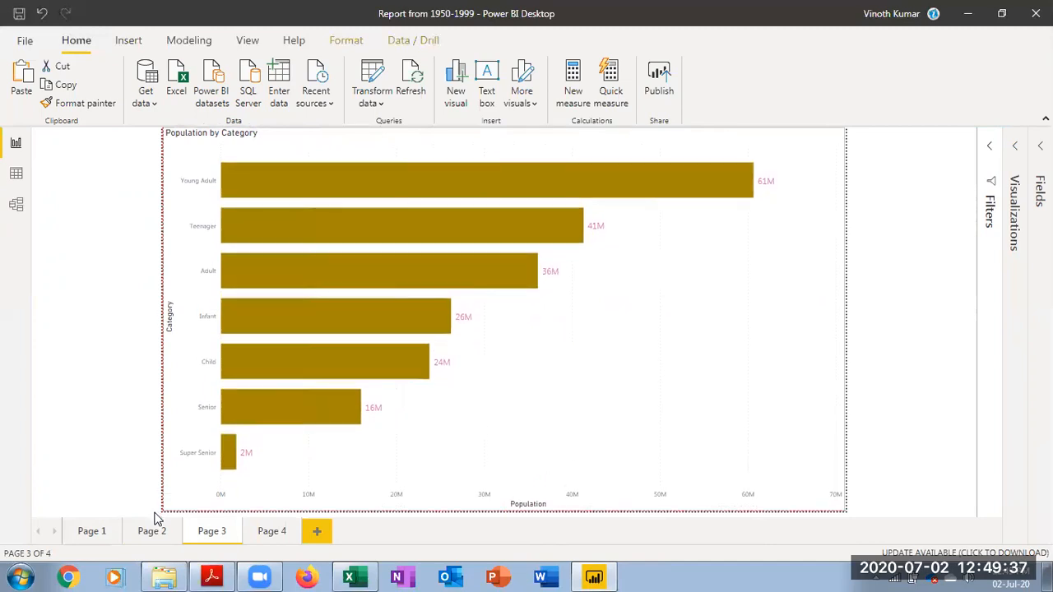
Step: Copy the Population by Continent Name chart from Page 1 to Page 4 and enlarge it to fill the page
left_click(109, 533)
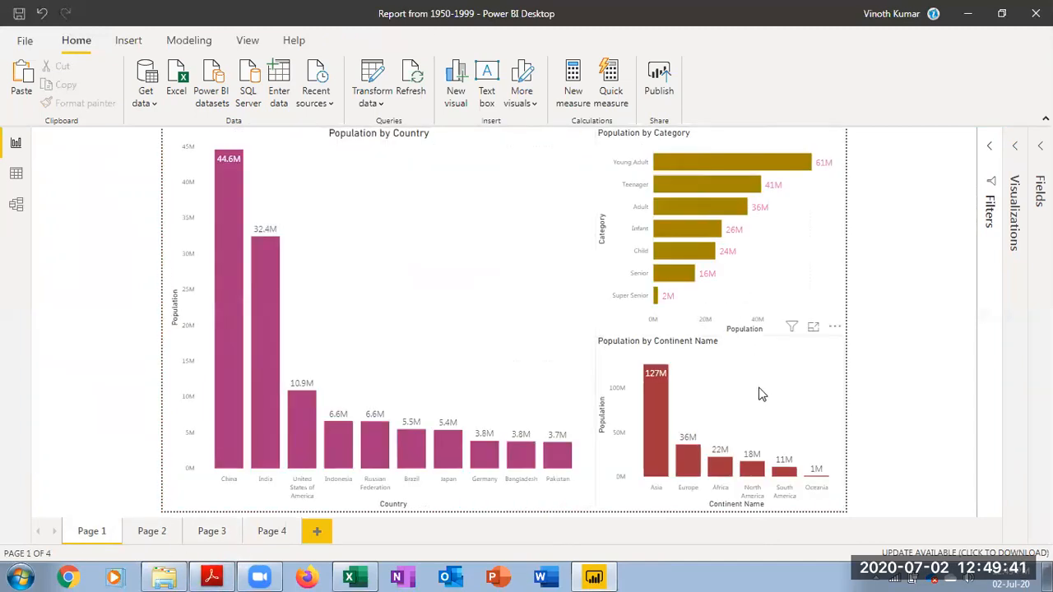
left_click(761, 394)
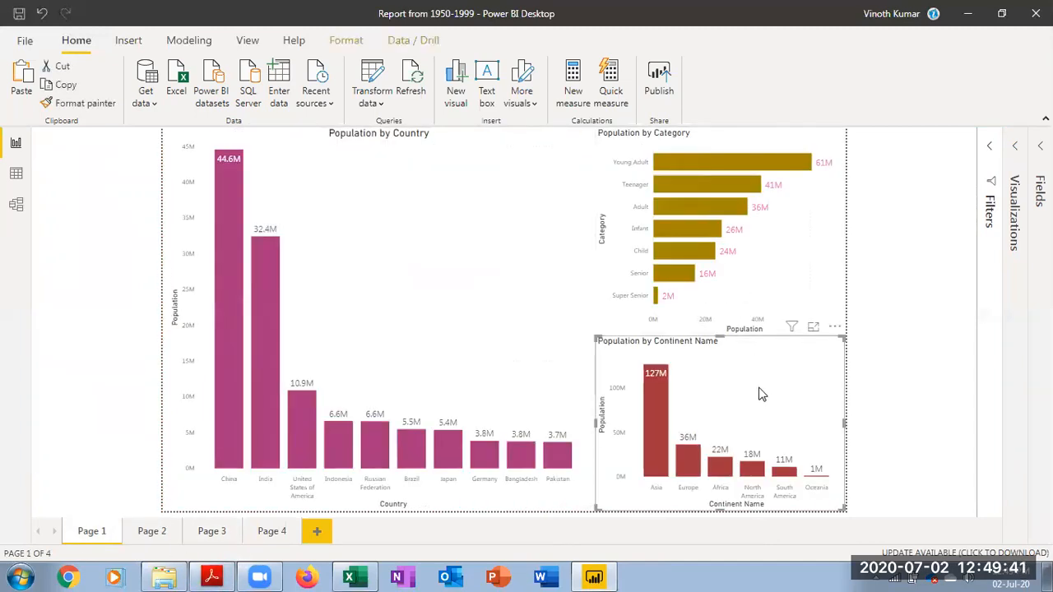
left_click(321, 533)
key("ctrl+v")
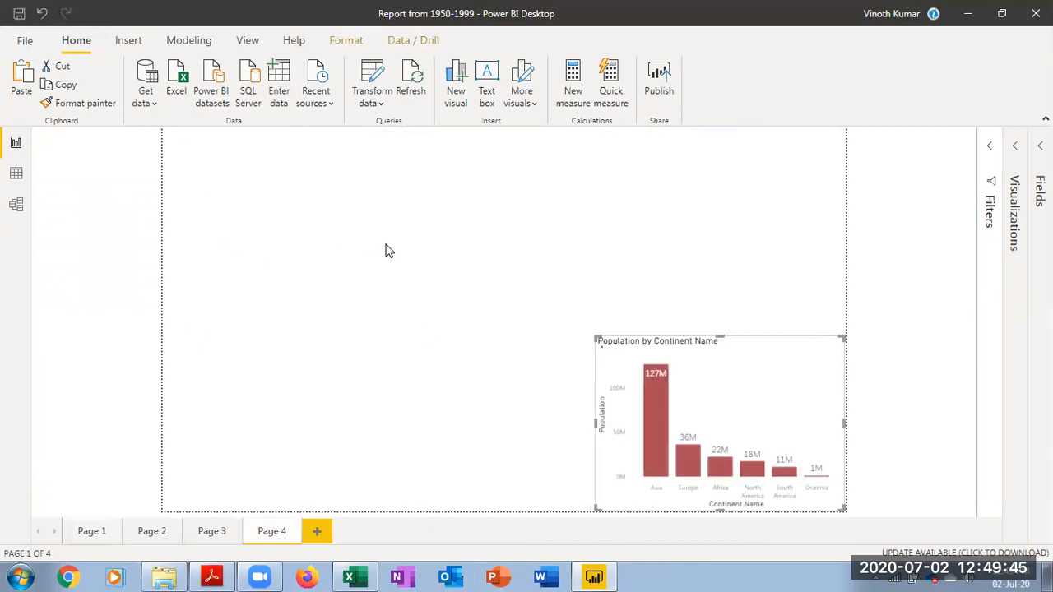
left_click_drag(592, 333, 166, 134)
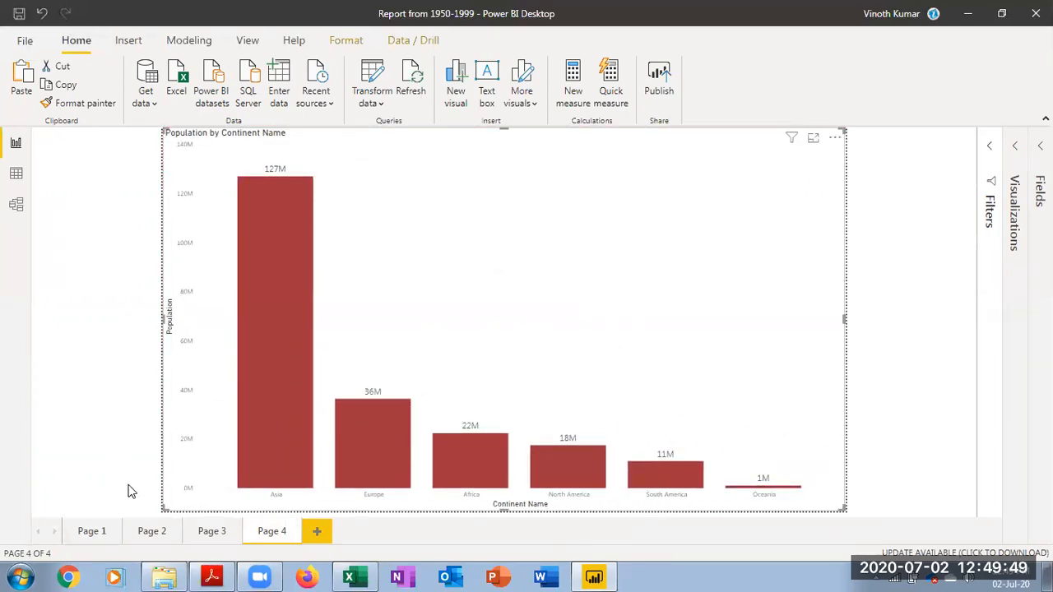
Step: Center the title of the Population by Category chart on Page 3 and increase its text size
left_click(148, 536)
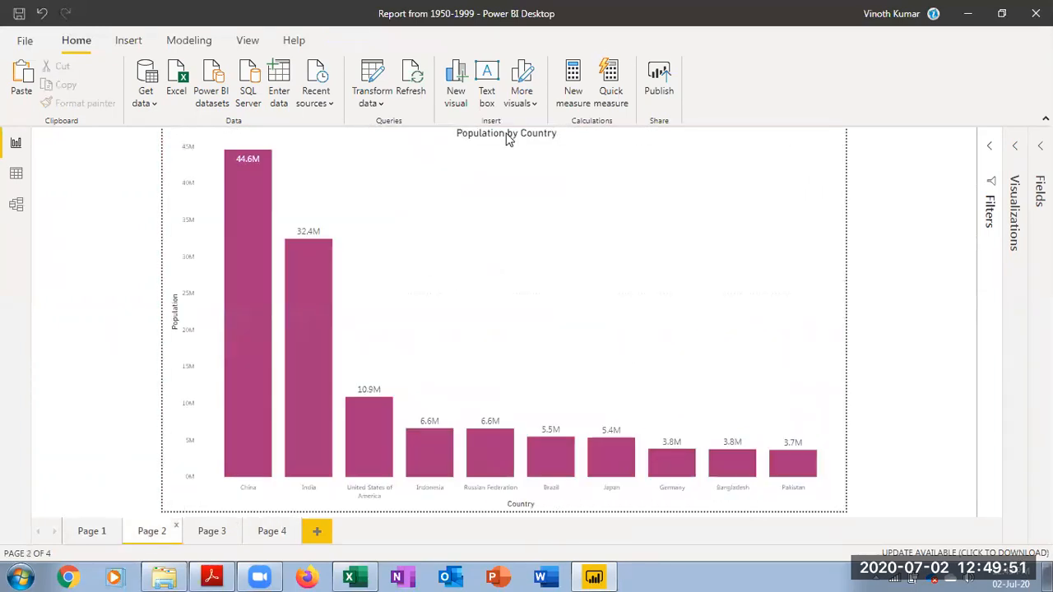
left_click(93, 531)
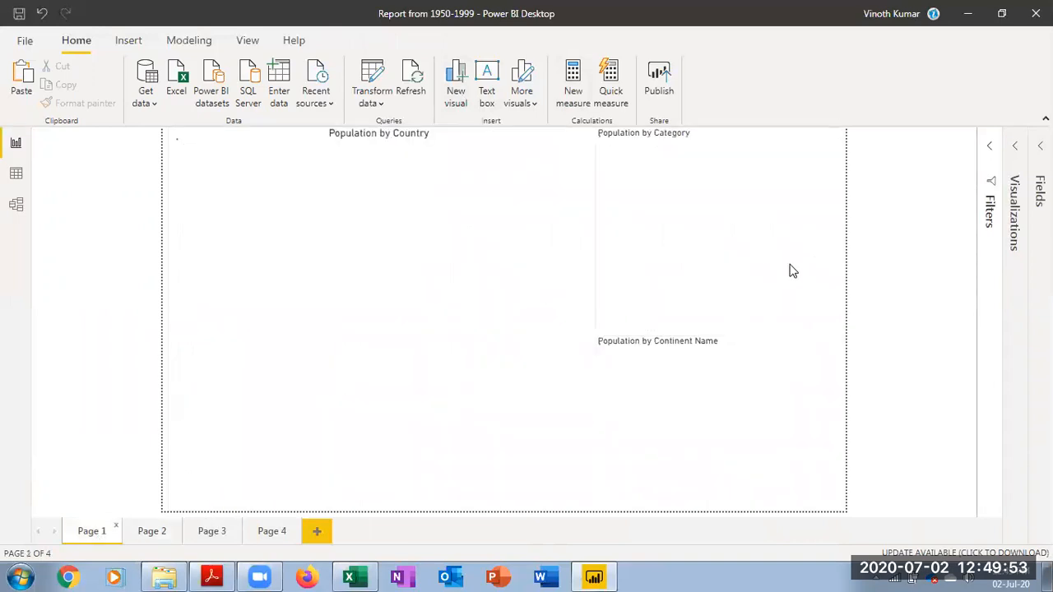
left_click(210, 531)
left_click(751, 243)
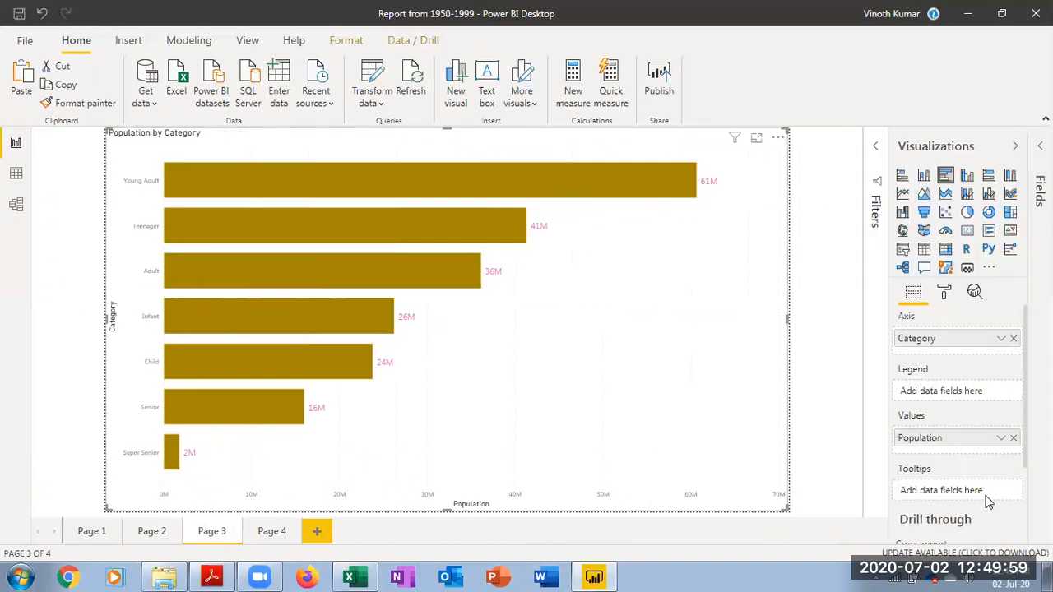
left_click(944, 293)
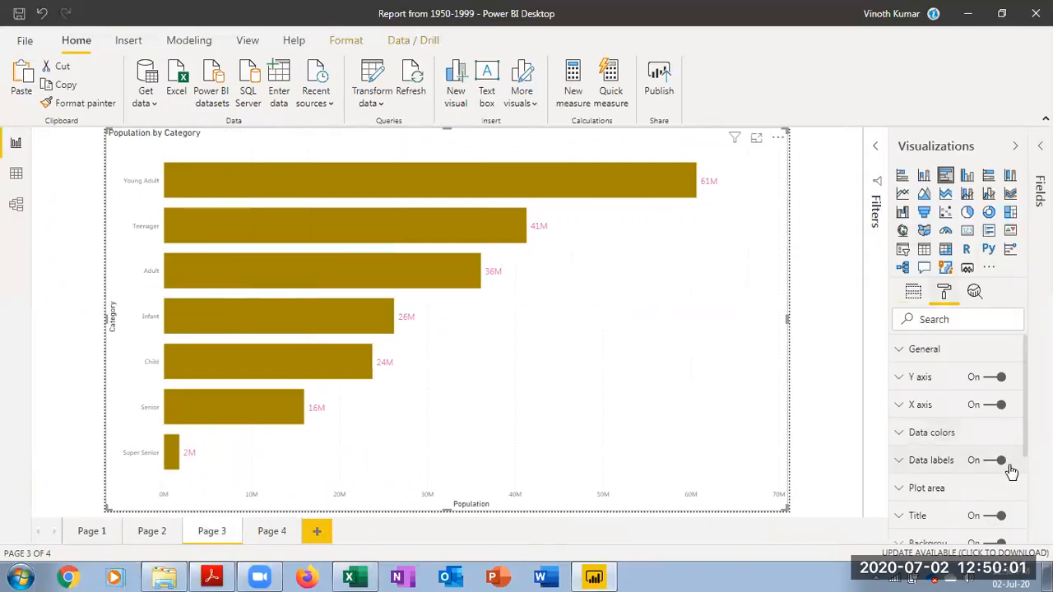
scroll(1014, 470, "down", 3)
left_click(936, 370)
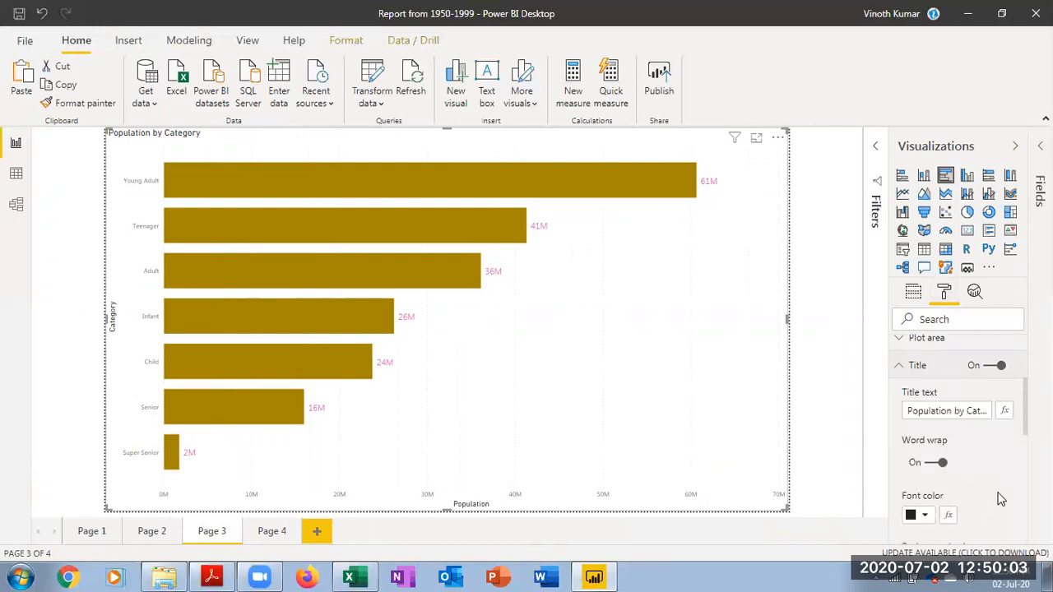
scroll(995, 493, "down", 3)
left_click(929, 385)
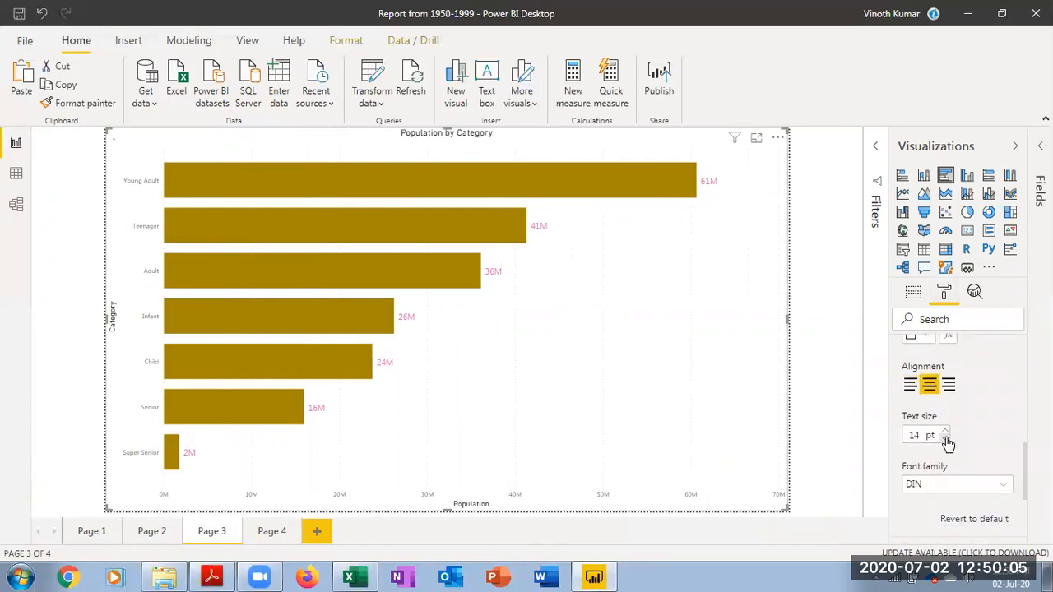
left_click(946, 431)
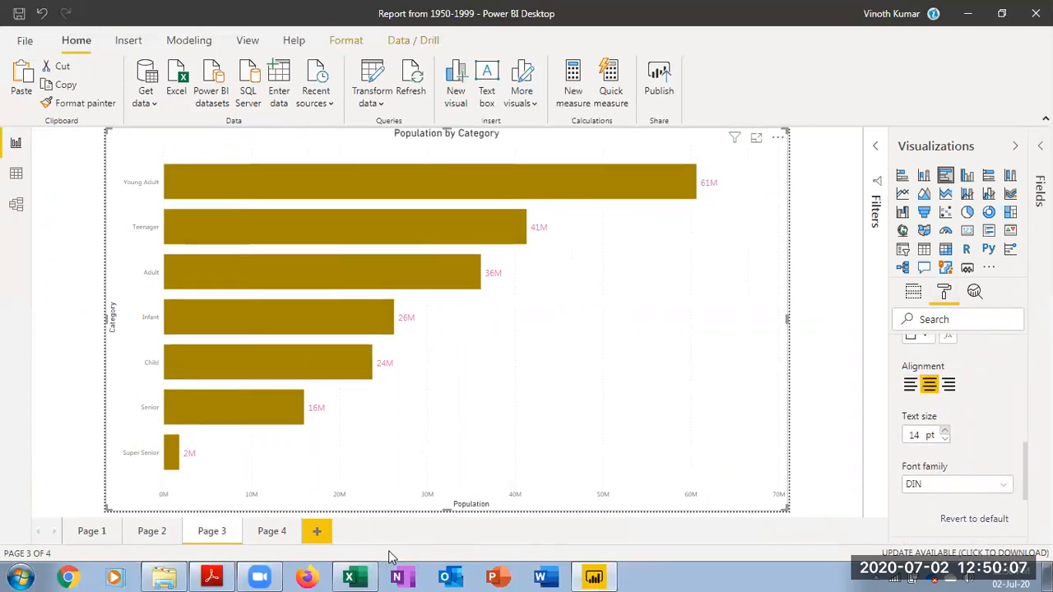
Step: Center the title of the Population by Continent Name chart on Page 4 and set its text size to 16 pt
left_click(272, 531)
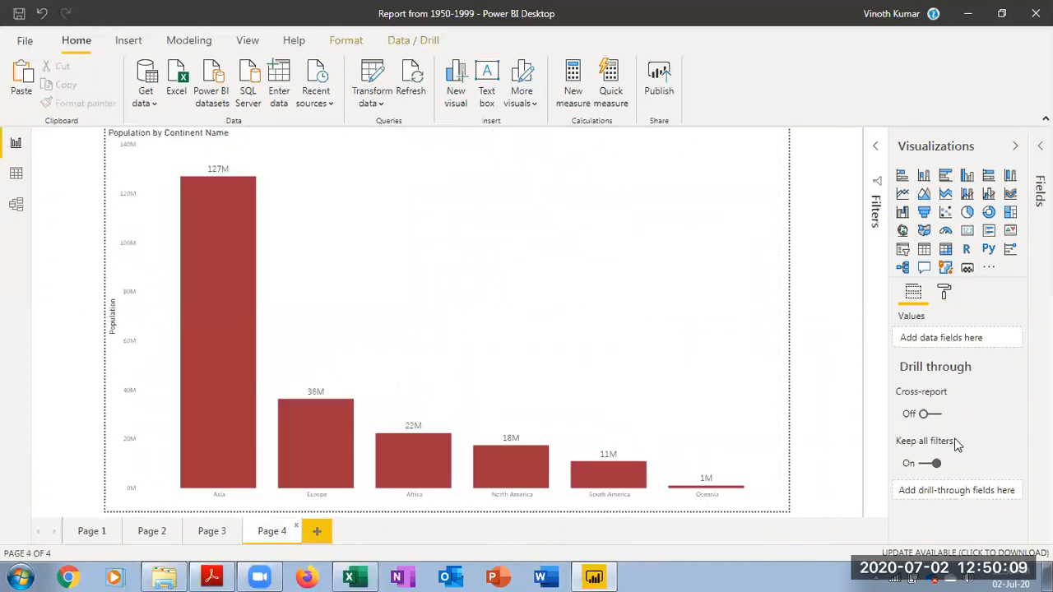
left_click(943, 292)
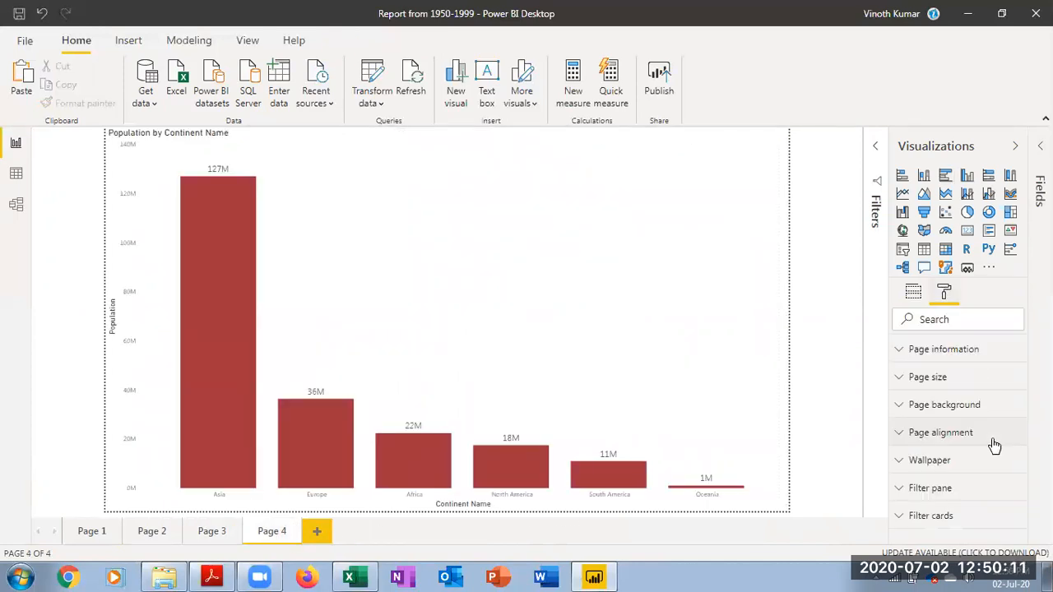
left_click(615, 338)
scroll(987, 452, "down", 5)
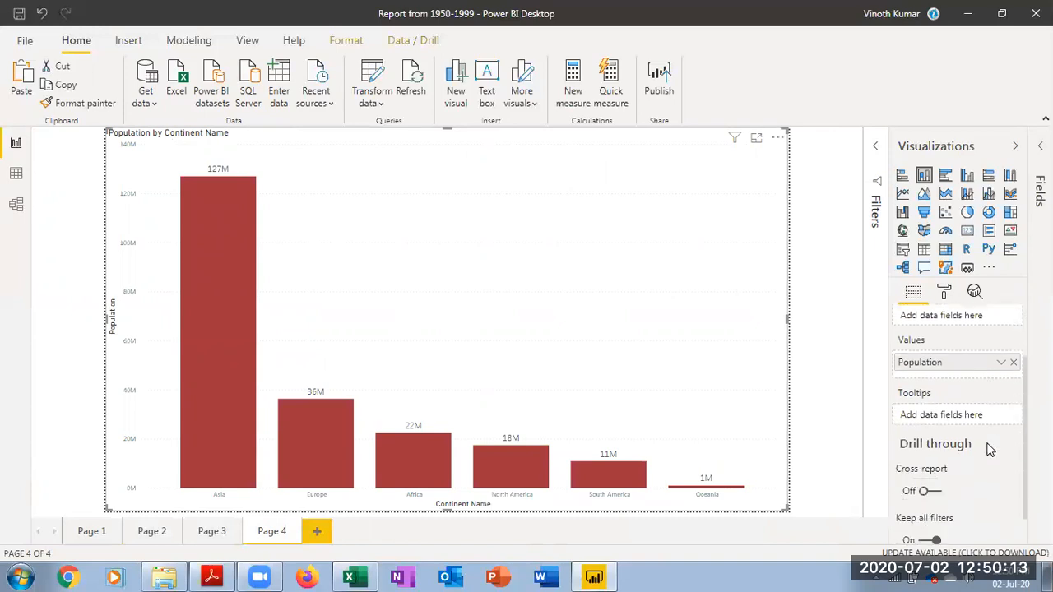
left_click(944, 292)
scroll(993, 441, "down", 3)
scroll(959, 435, "up", 3)
left_click(1018, 504)
scroll(1001, 471, "down", 4)
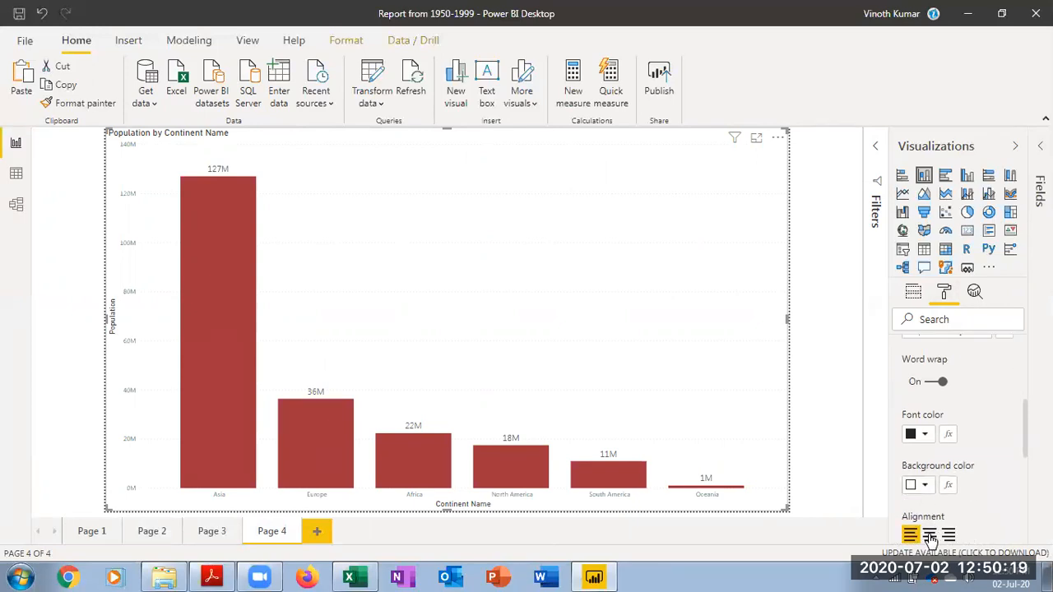
left_click(931, 534)
scroll(954, 386, "down", 3)
left_click(945, 351)
left_click(945, 351)
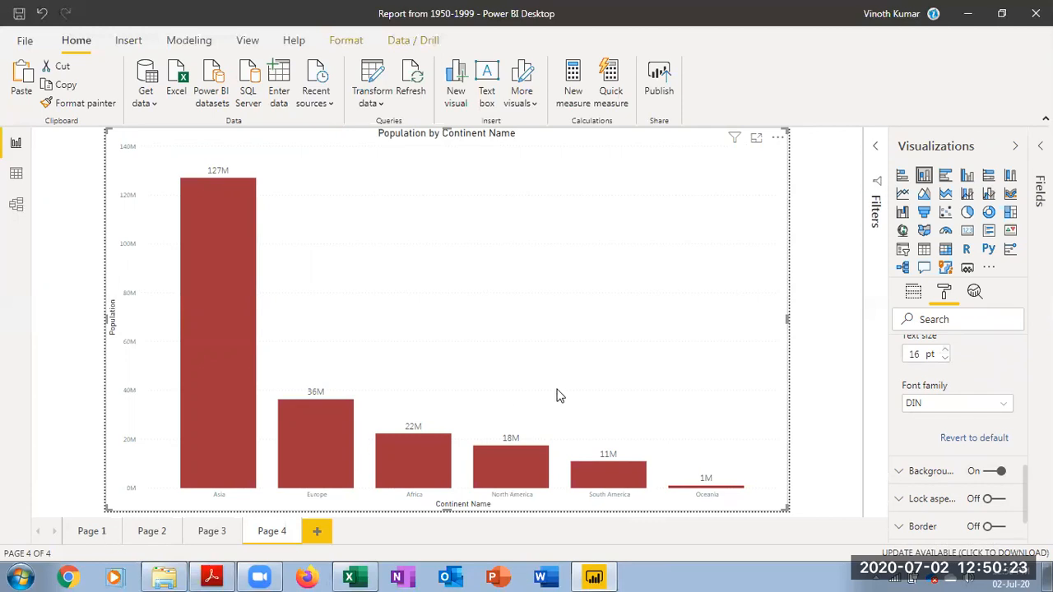
Step: Center the title of the Population by Category chart on Page 1 and set its text size to 16 pt
left_click(104, 535)
left_click(704, 144)
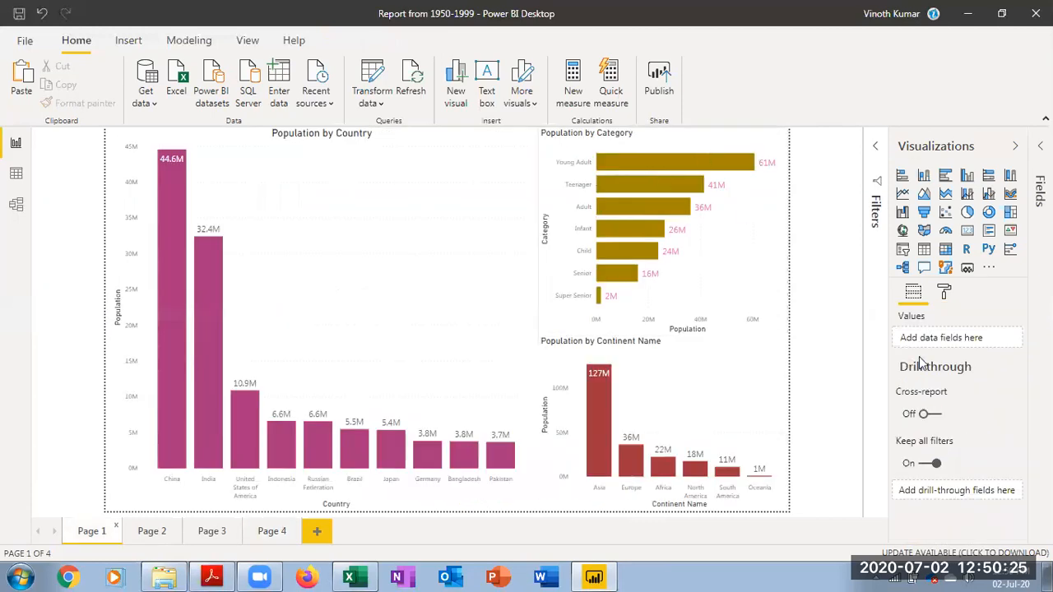
left_click(945, 292)
scroll(942, 461, "down", 5)
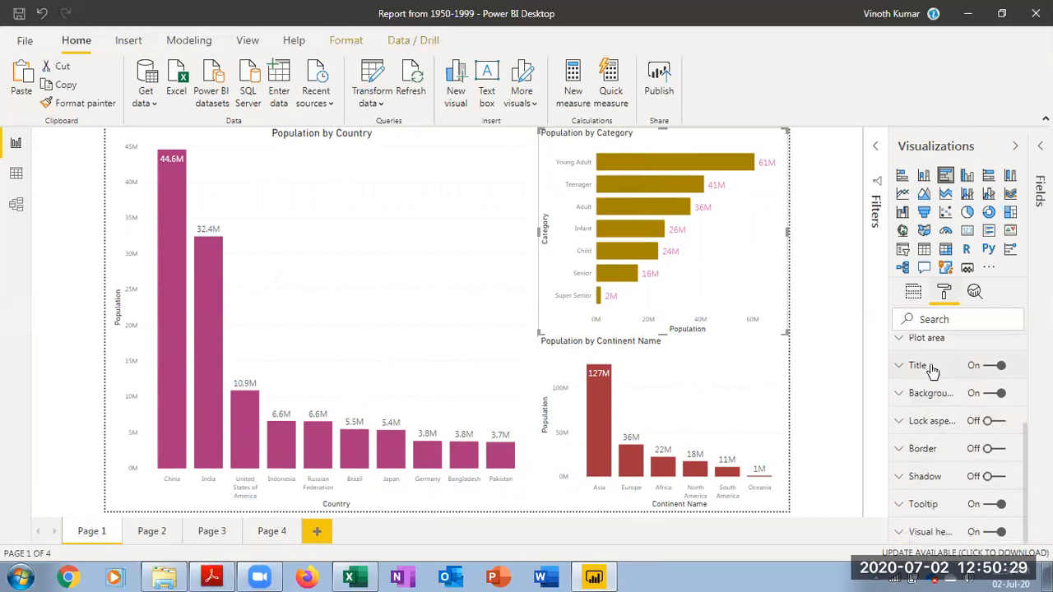
left_click(932, 370)
scroll(987, 481, "down", 3)
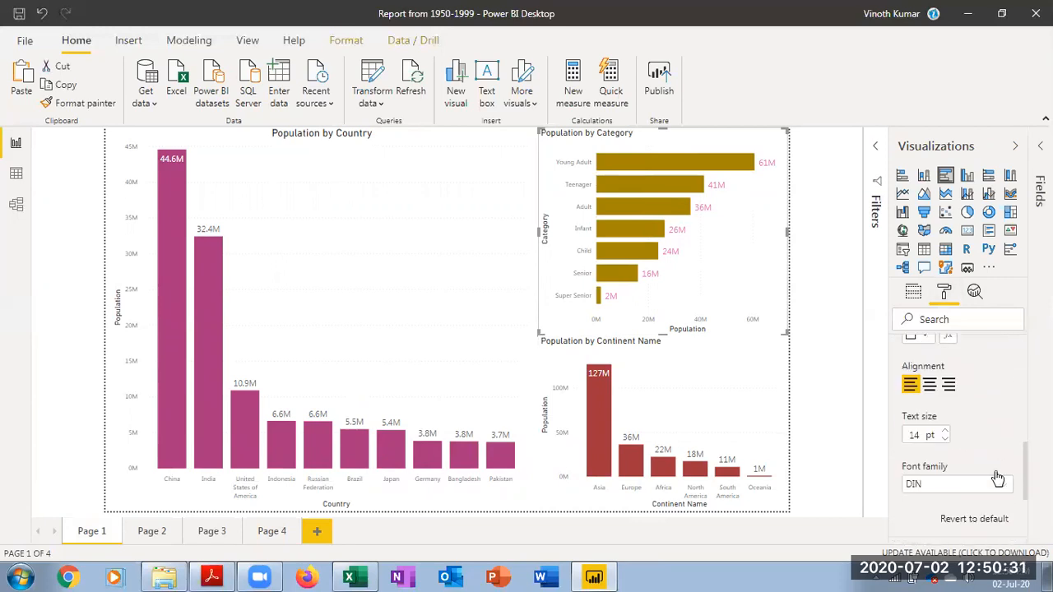
left_click(928, 385)
left_click(944, 431)
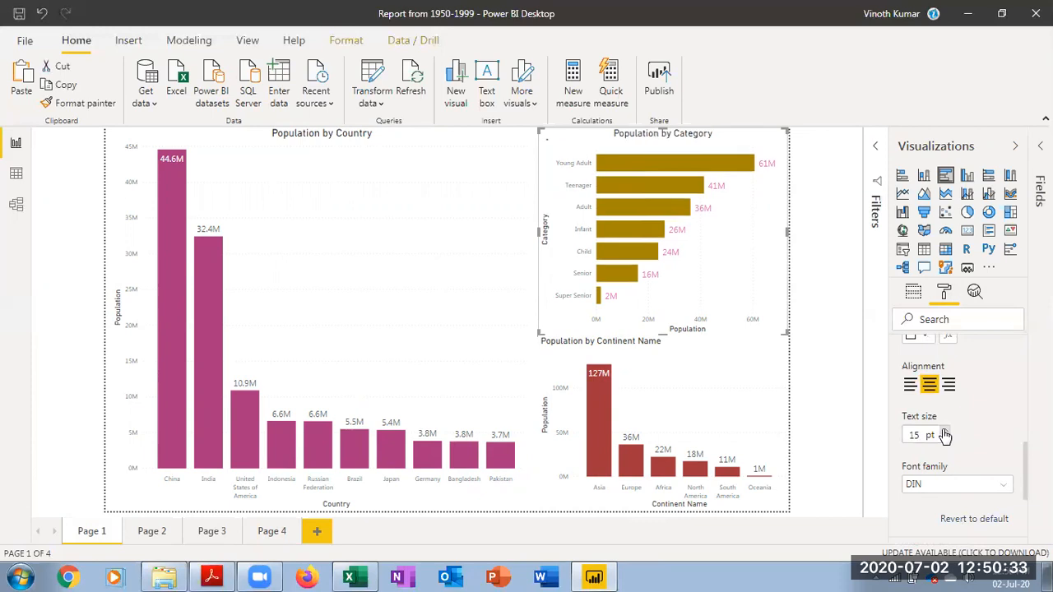
Step: Center the title of the Population by Continent Name chart on Page 1 and set its text size to 16 pt
left_click(742, 402)
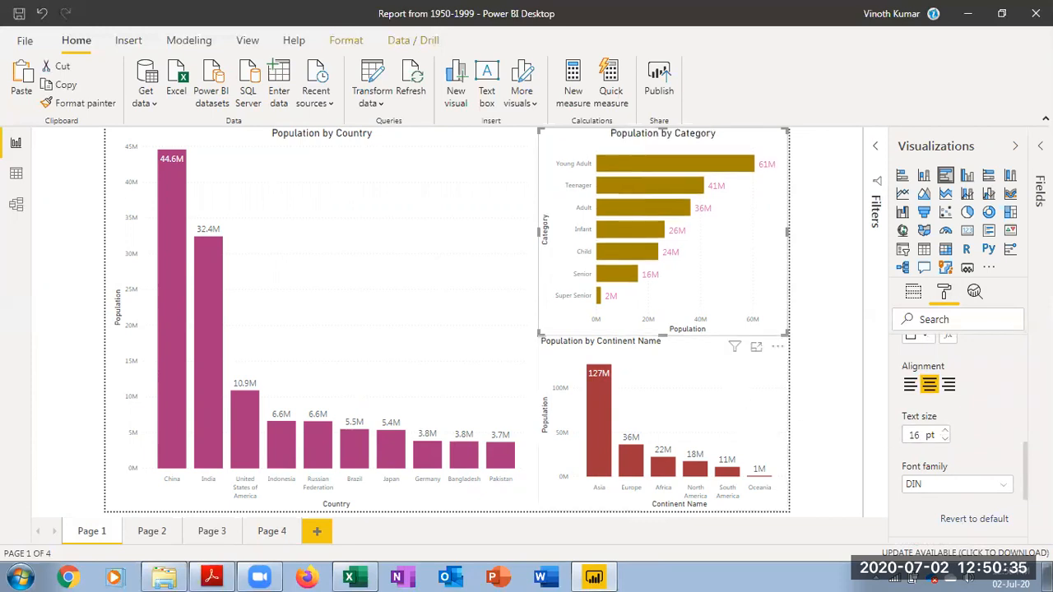
scroll(994, 440, "up", 3)
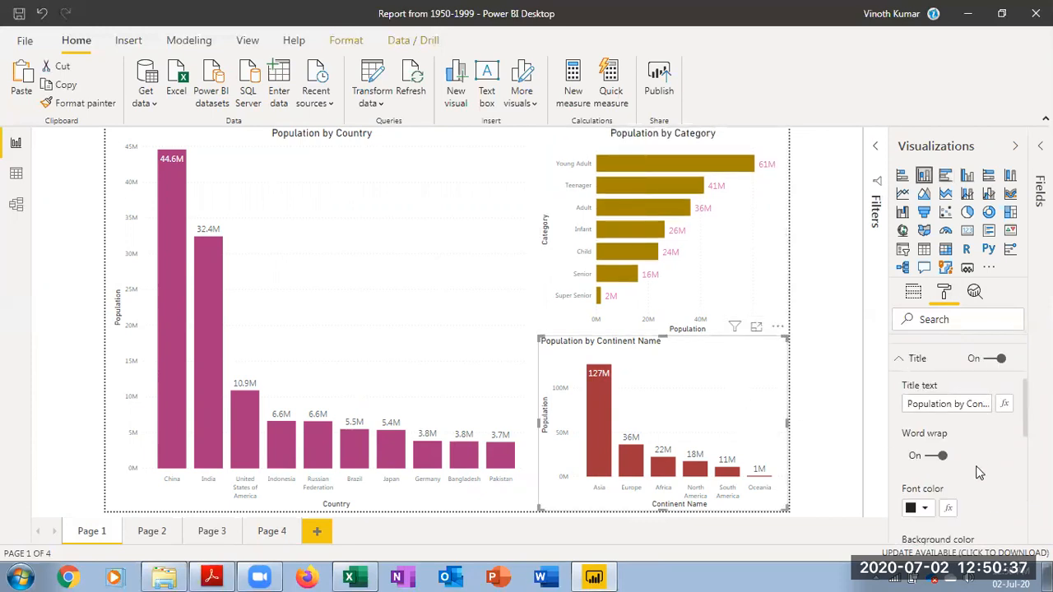
scroll(980, 477, "down", 3)
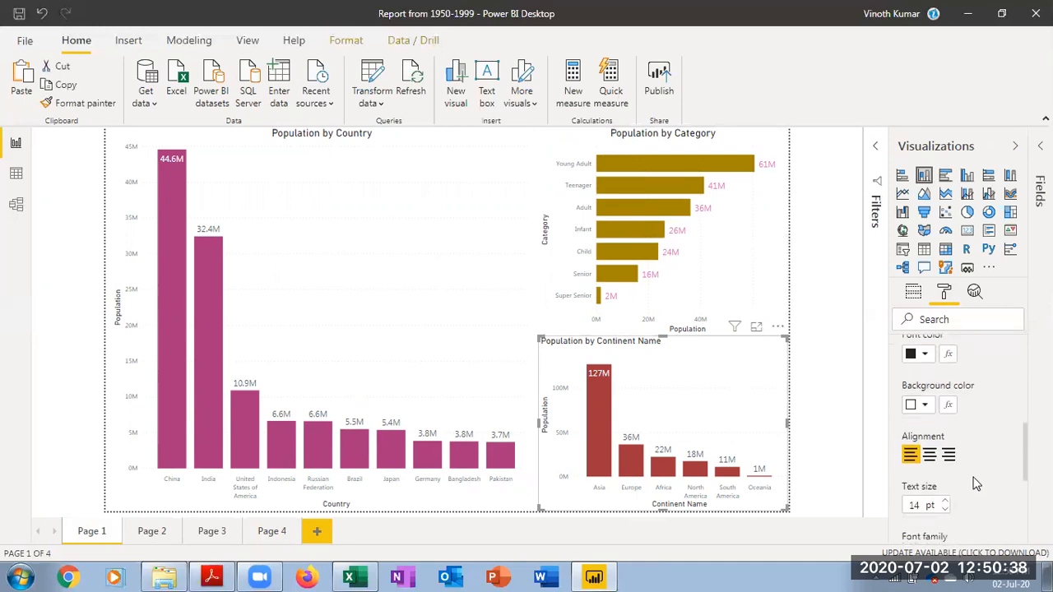
left_click(930, 456)
left_click(945, 501)
left_click(946, 502)
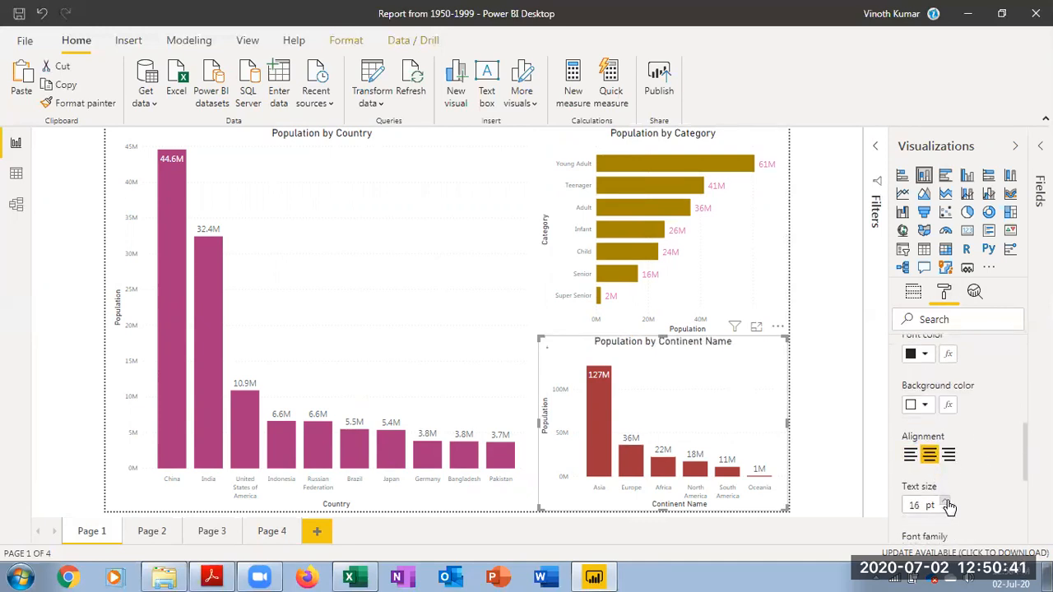
Step: Collapse the Visualizations pane, clear the chart selection, and export the report to PDF
left_click(1014, 145)
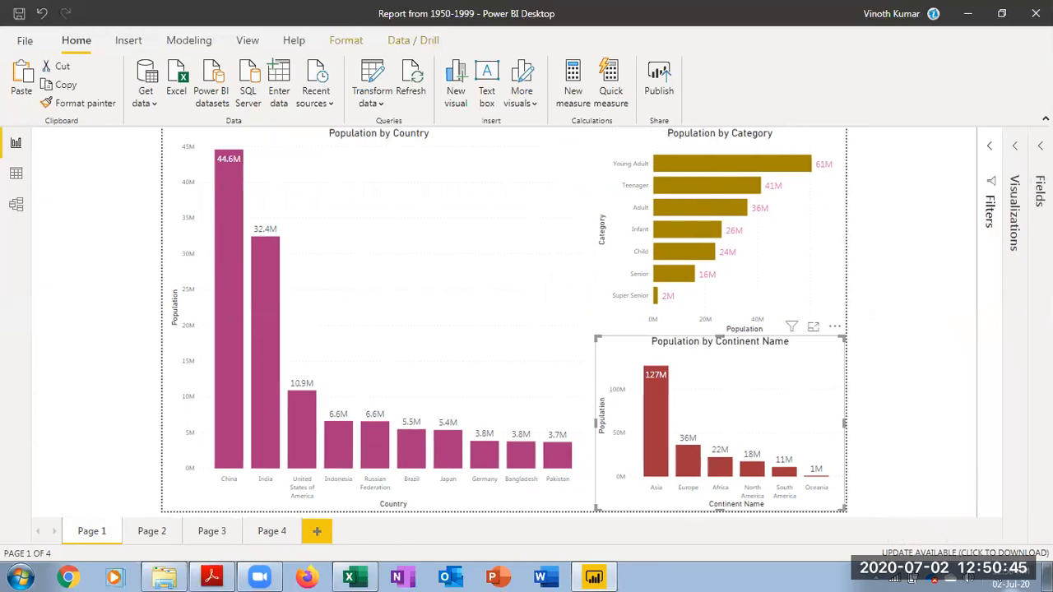
left_click(871, 319)
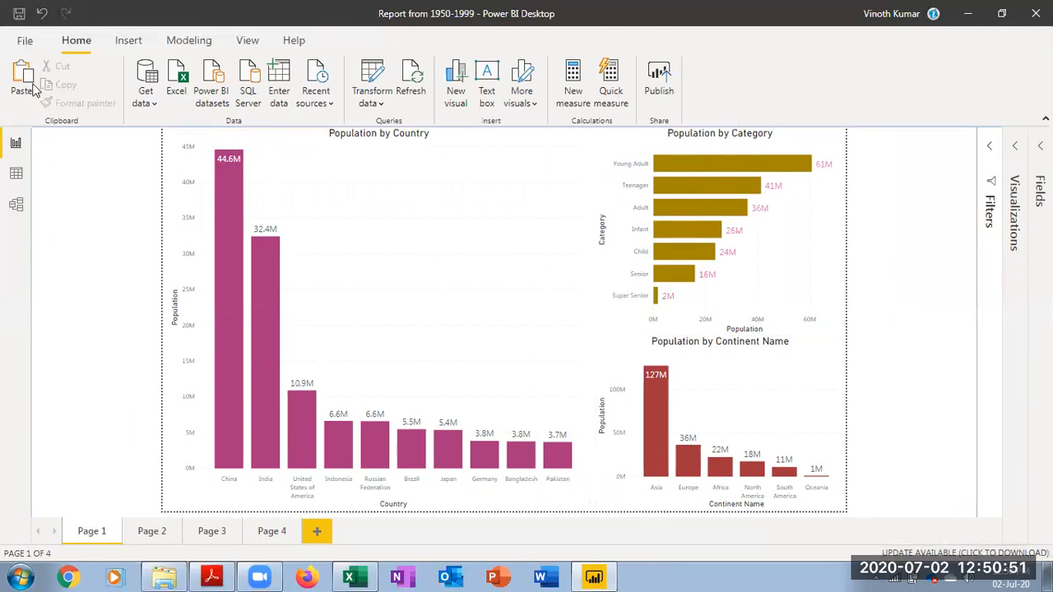
left_click(24, 41)
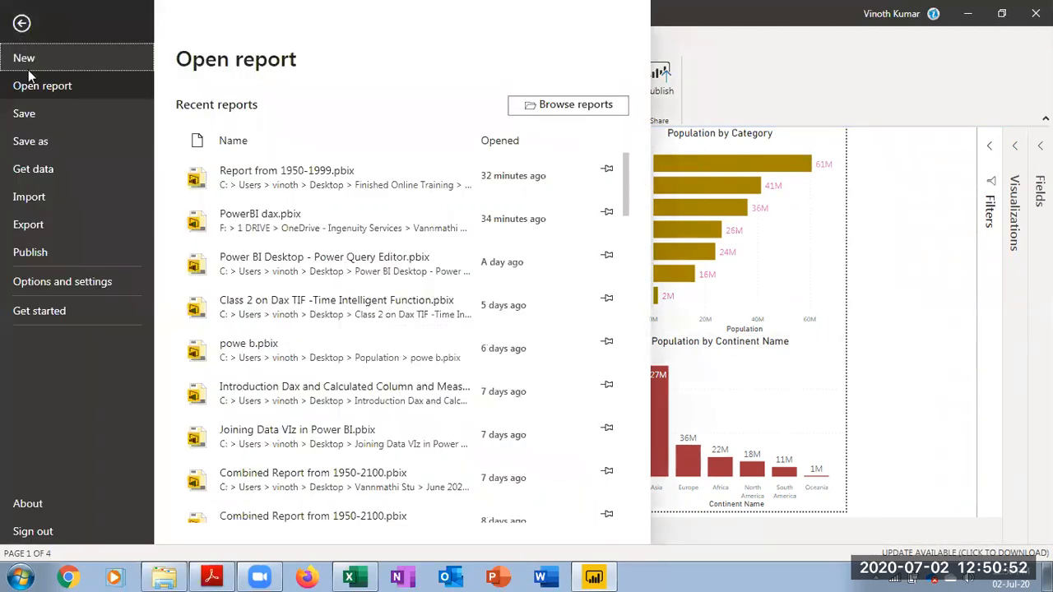
left_click(33, 225)
left_click(258, 141)
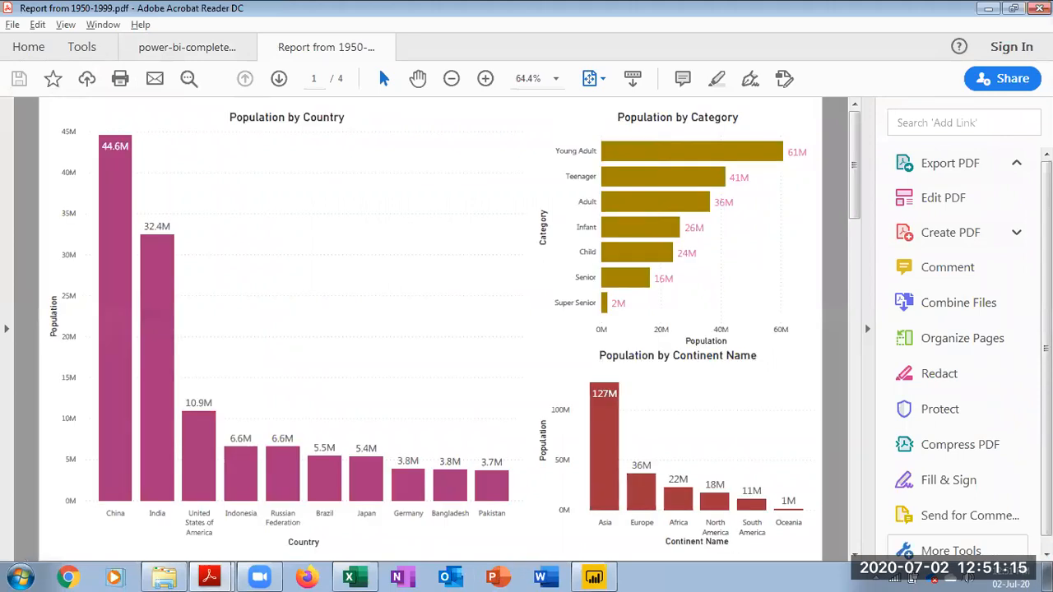
Step: Page through the exported PDF to the last page and back to examine each chart page
left_click(854, 555)
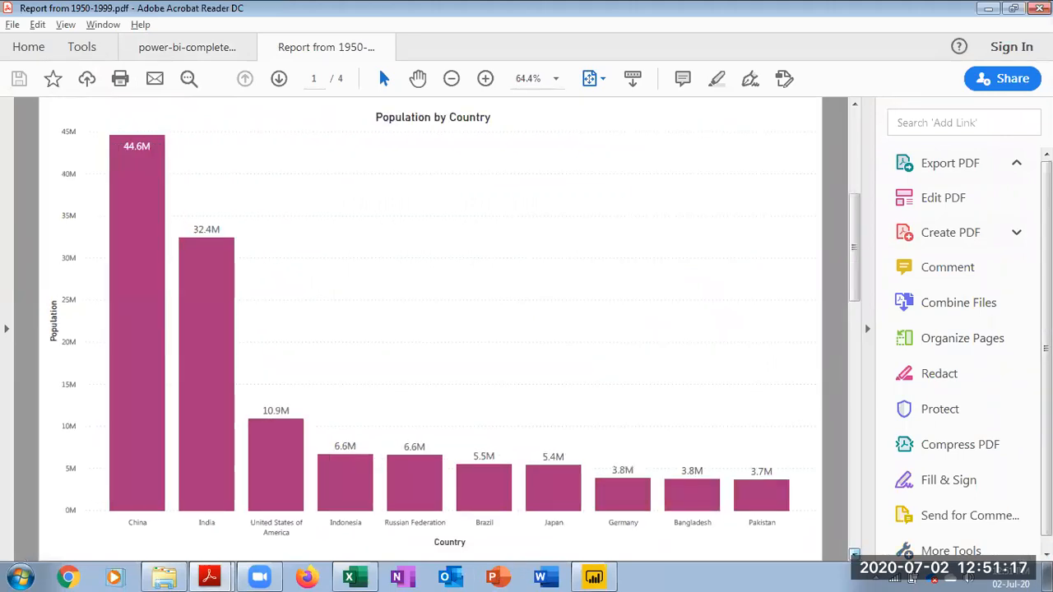
left_click(855, 555)
left_click(854, 556)
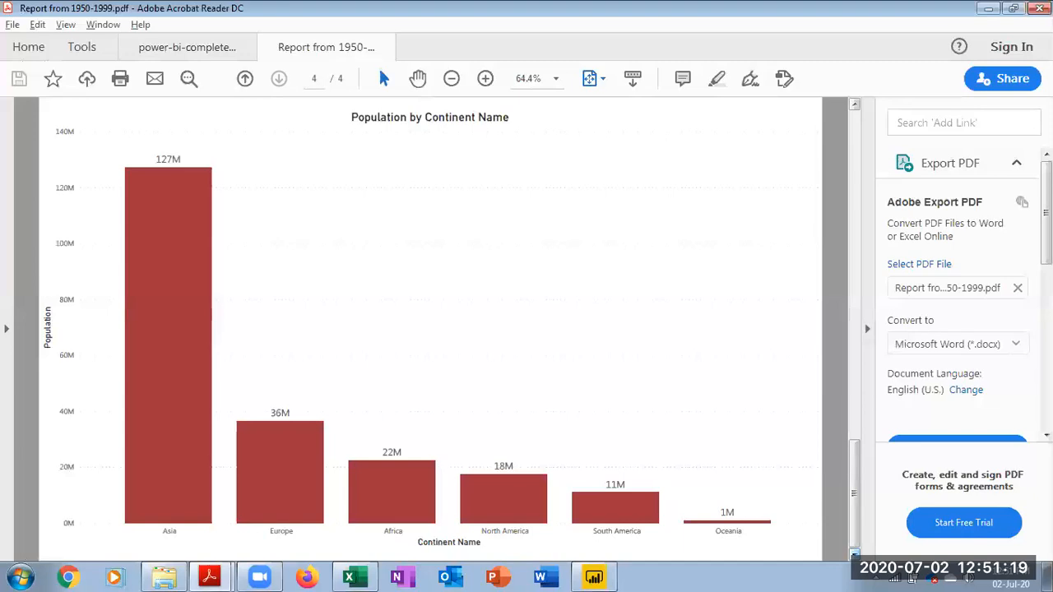
left_click(855, 104)
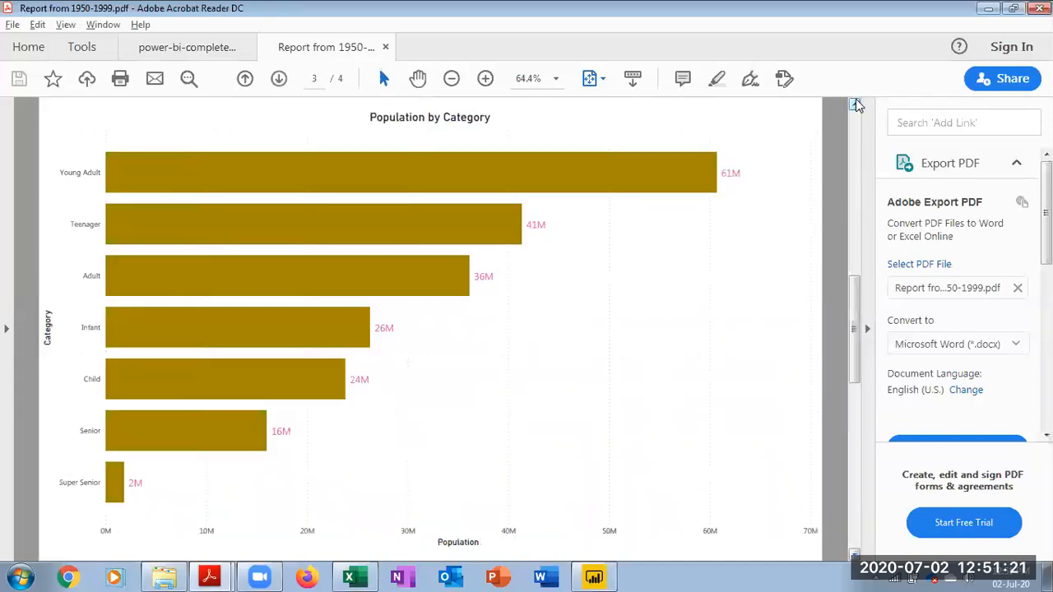
left_click(856, 105)
left_click(855, 105)
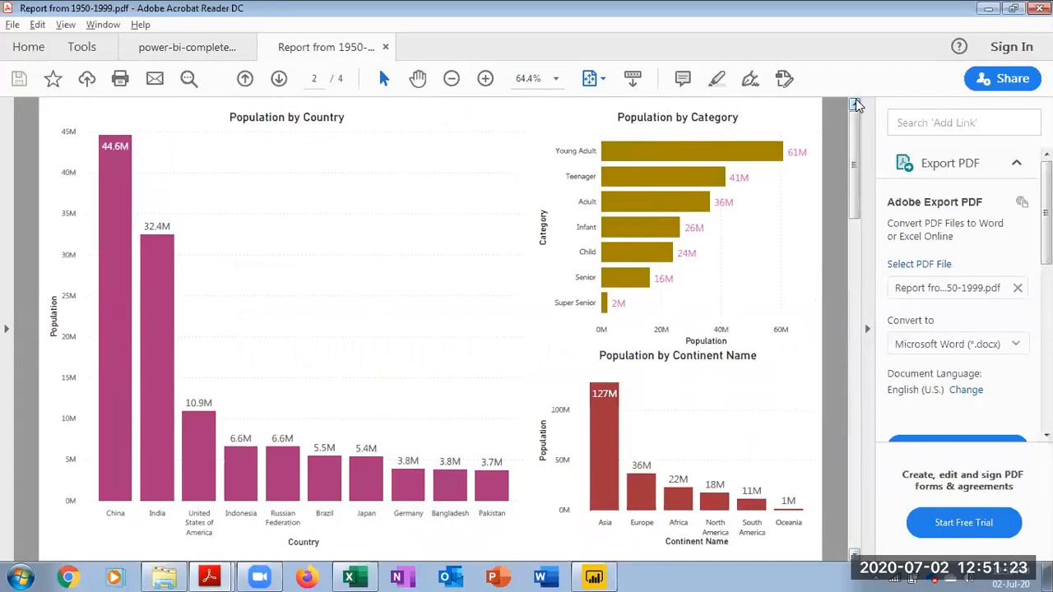
Step: Review the chart pages of Report from 1950-1999.pdf in Acrobat Reader again and switch to the Excel session title sheet
left_click(367, 576)
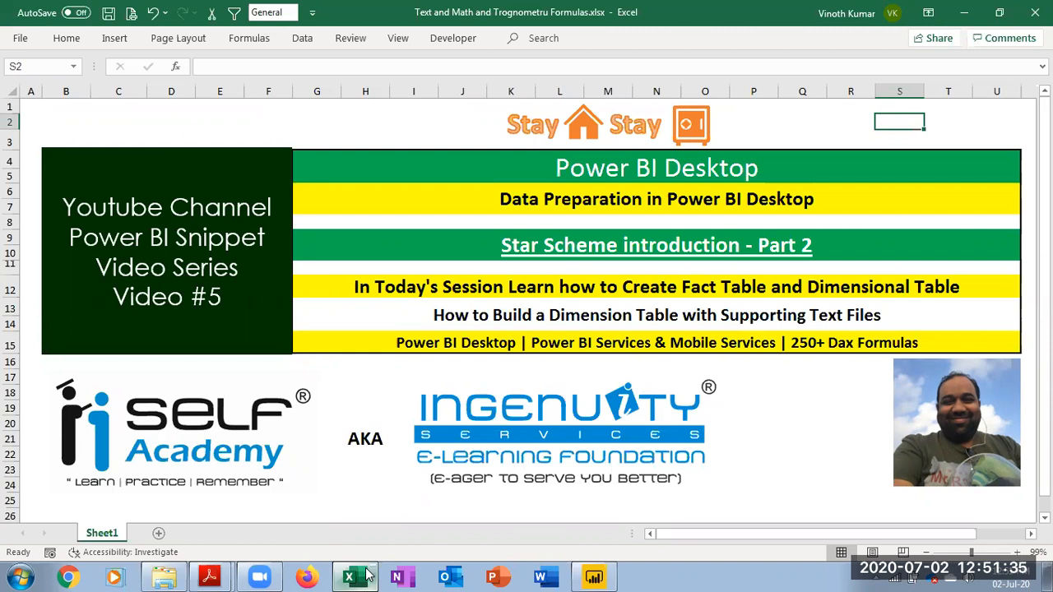
left_click(588, 576)
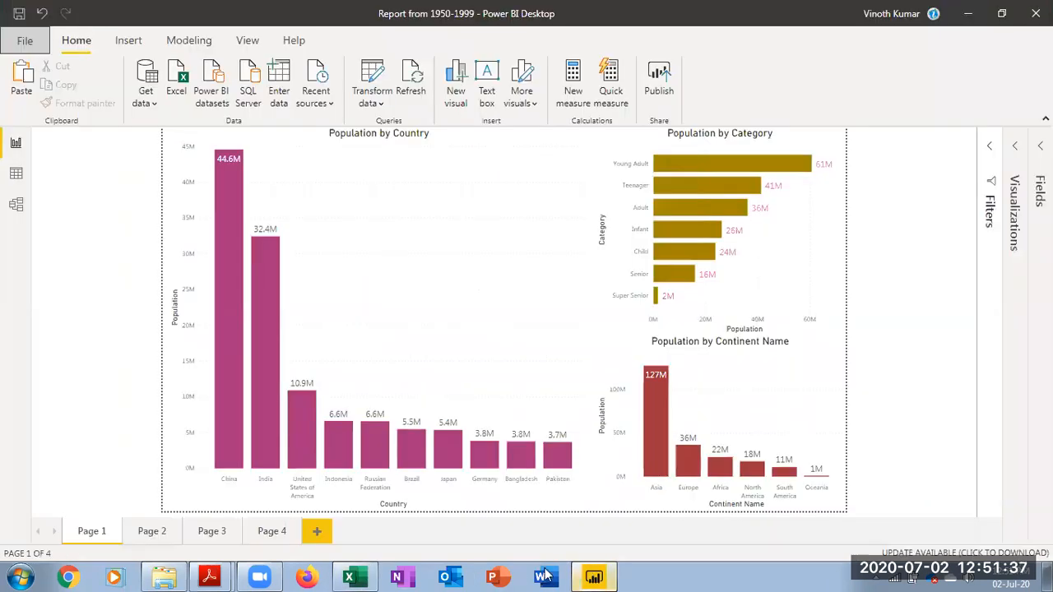
mouse_move(208, 575)
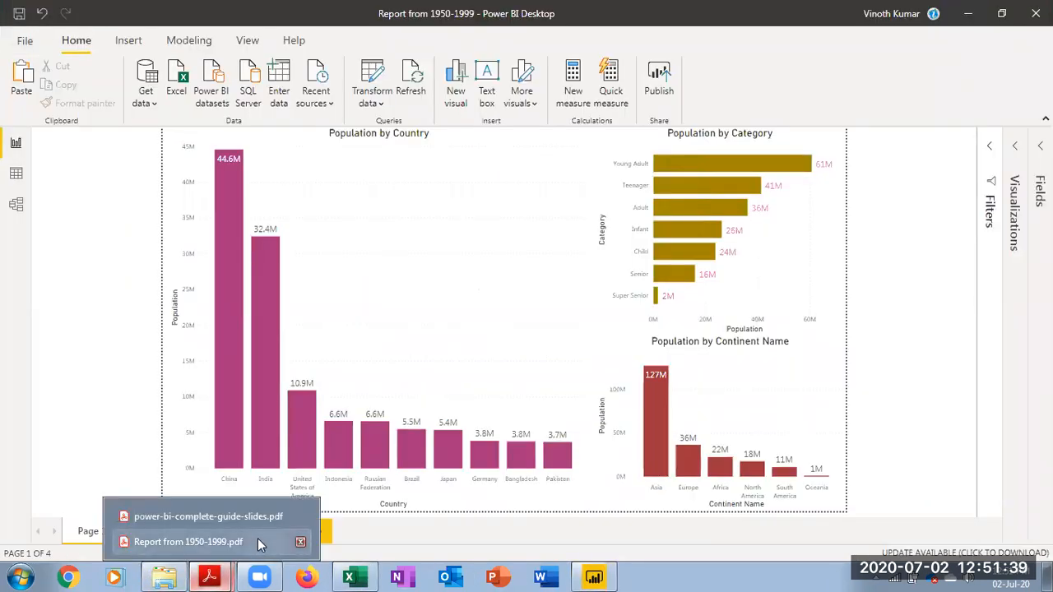
left_click(197, 541)
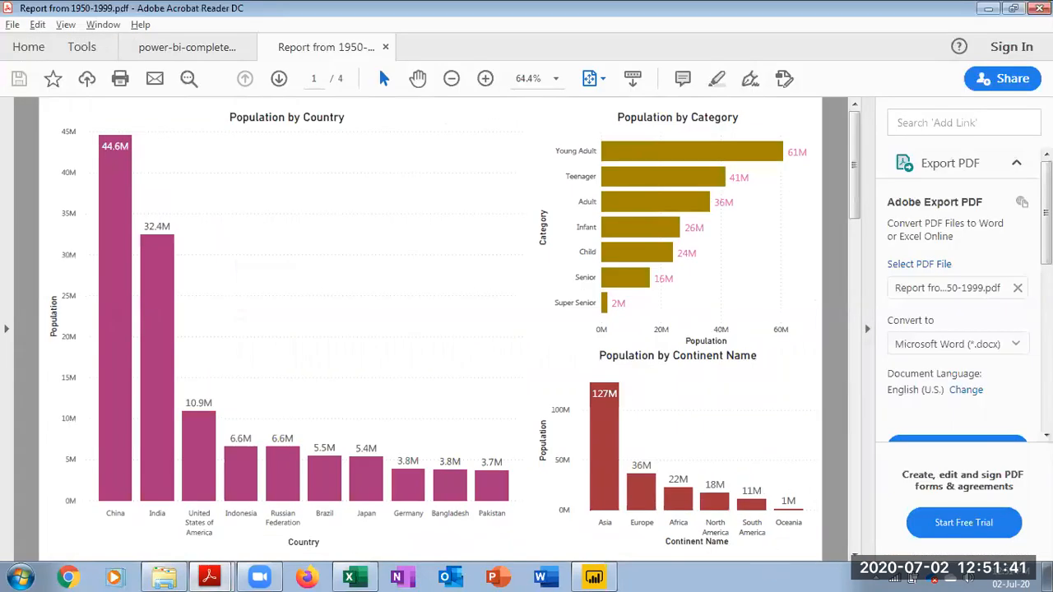
left_click(855, 553)
left_click(854, 554)
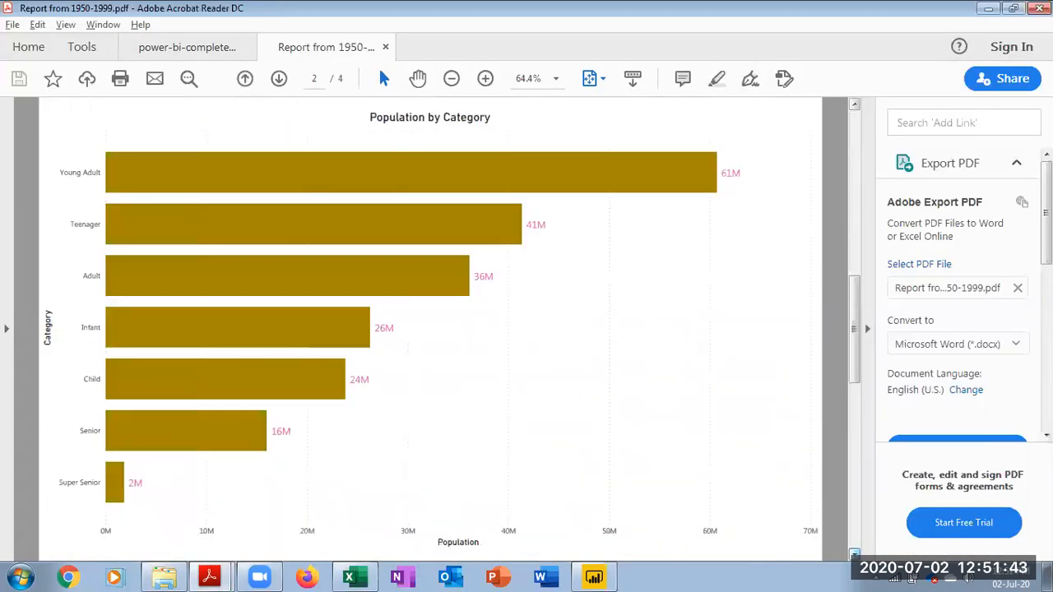
left_click(855, 554)
left_click(854, 553)
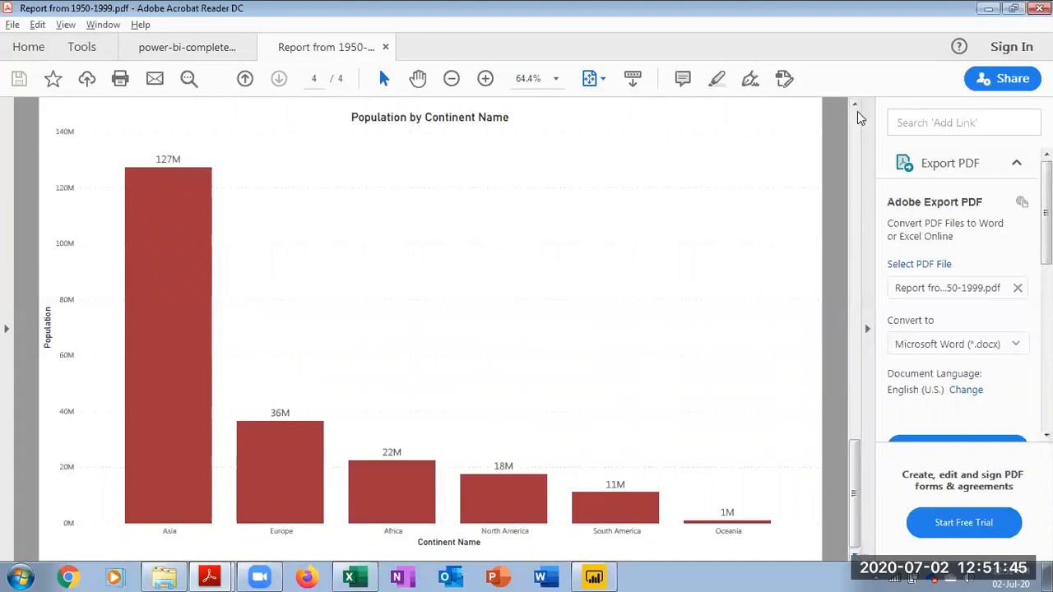
left_click(856, 105)
left_click(855, 105)
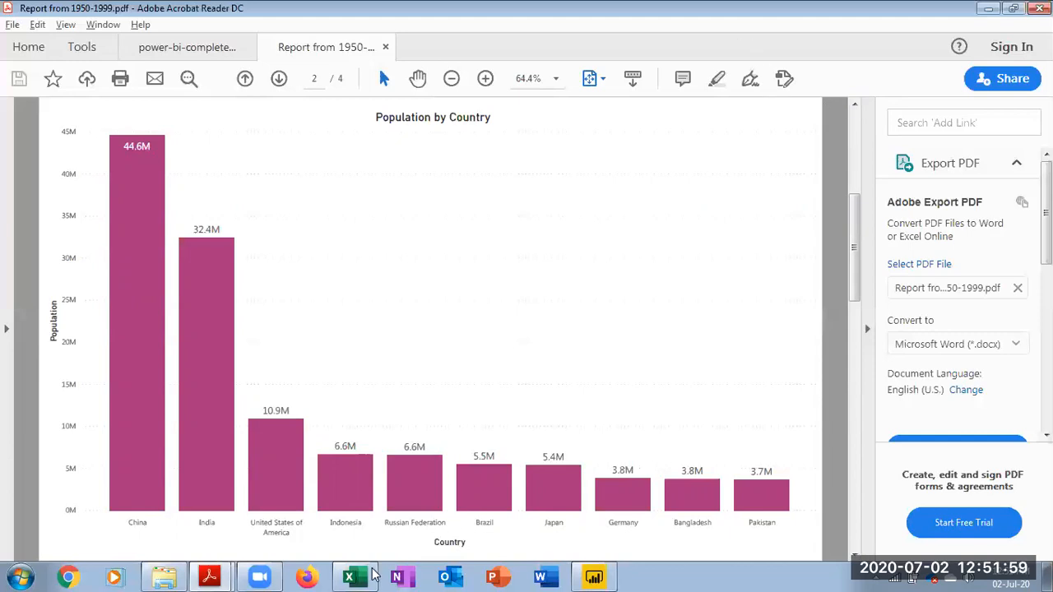
left_click(352, 575)
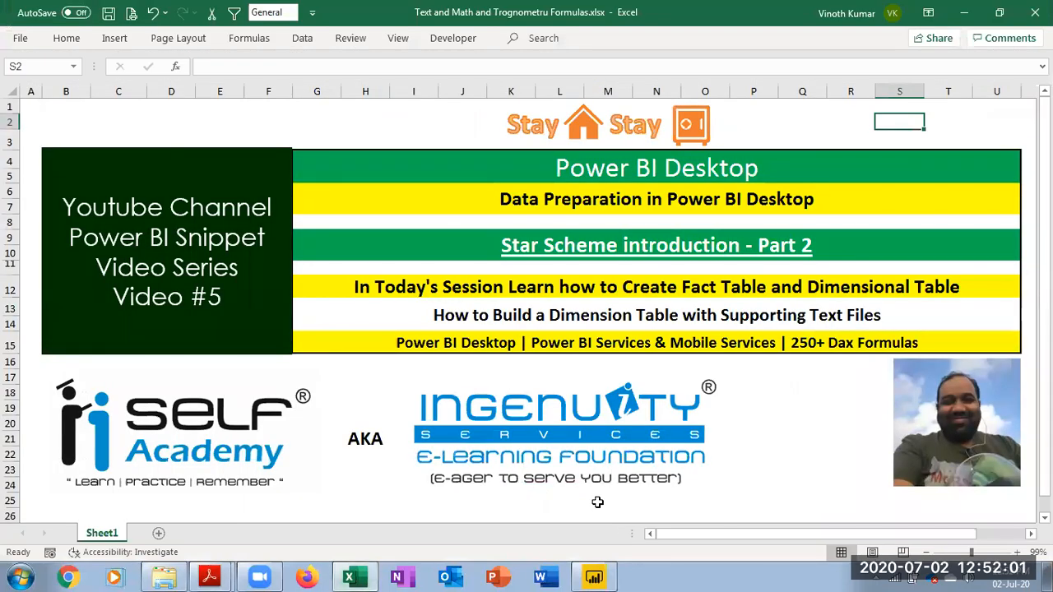